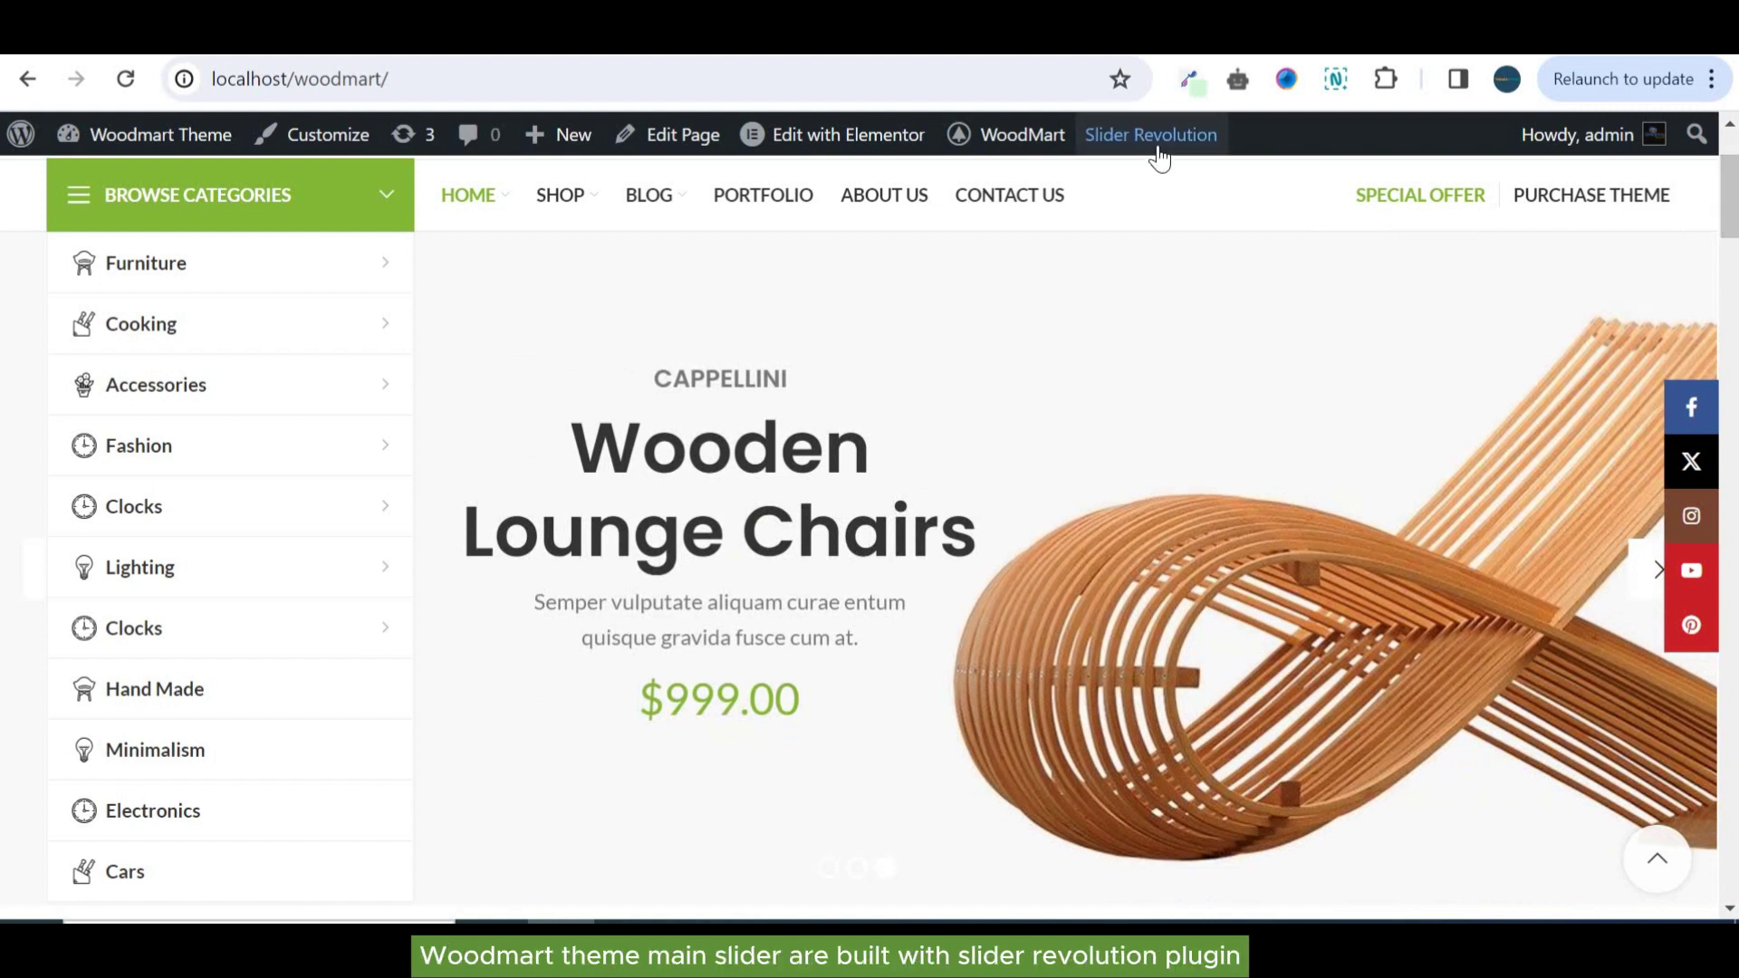
Open the Slider Revolution overview from the WordPress dashboard and decline sharing usage data
{"action": "mouse_move", "coordinate": [1153, 150]}
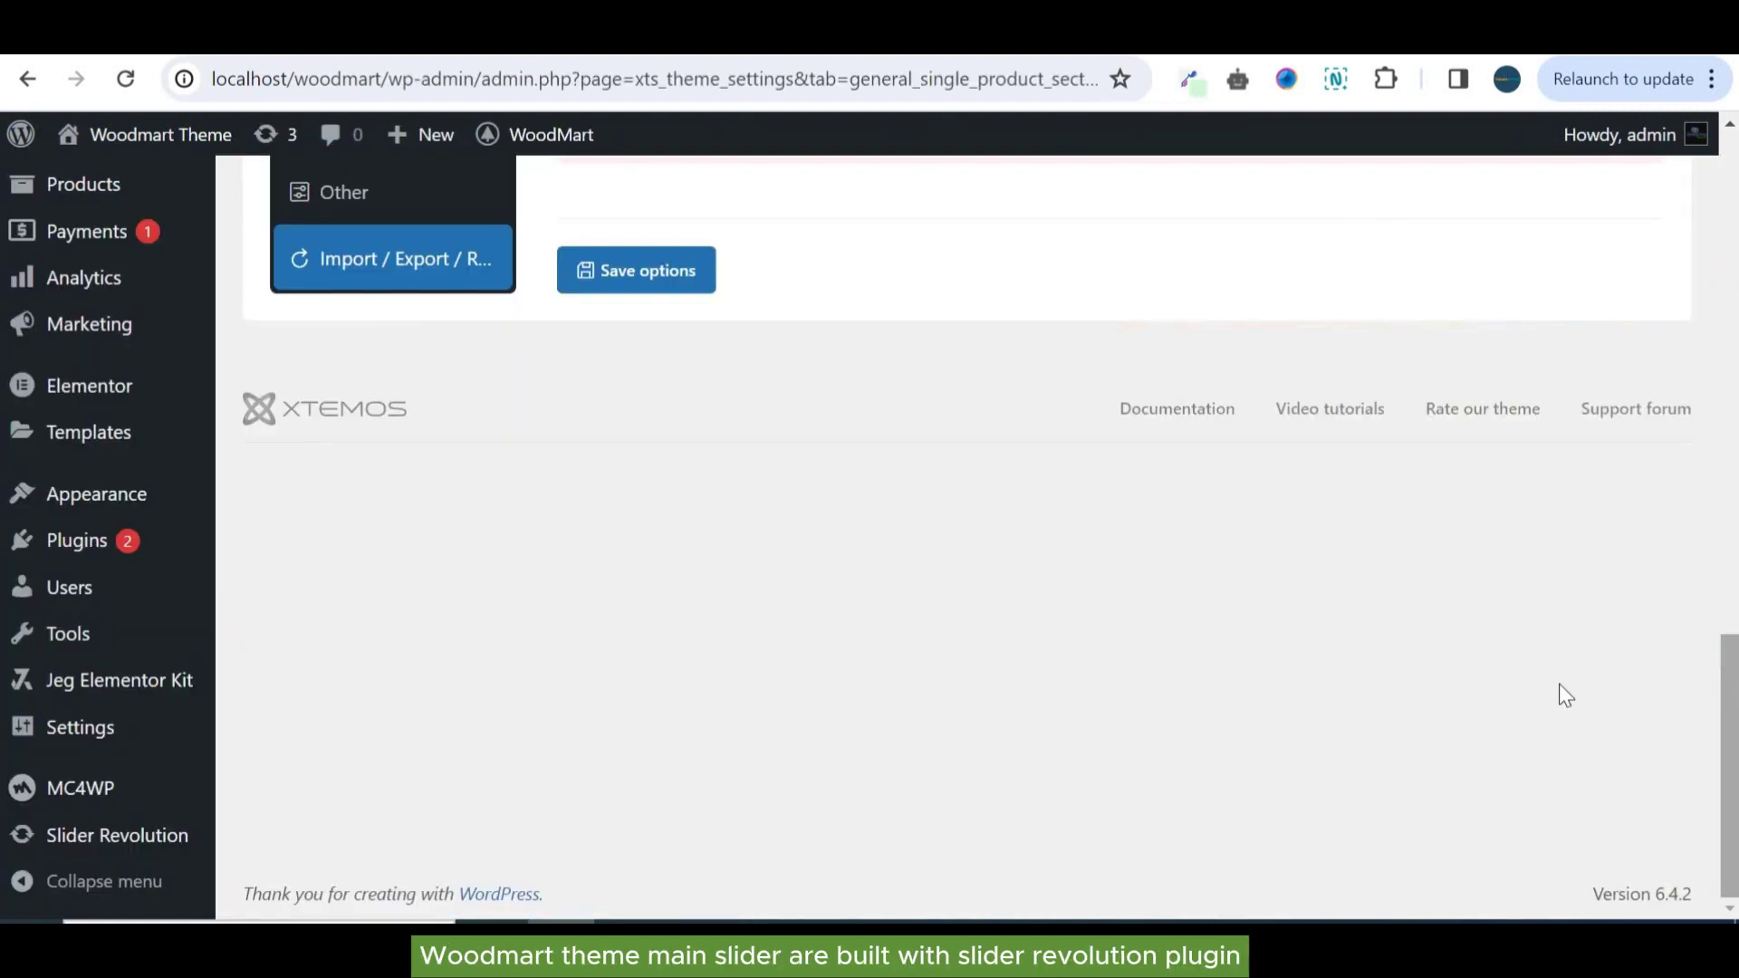
{"action": "mouse_move", "coordinate": [158, 852]}
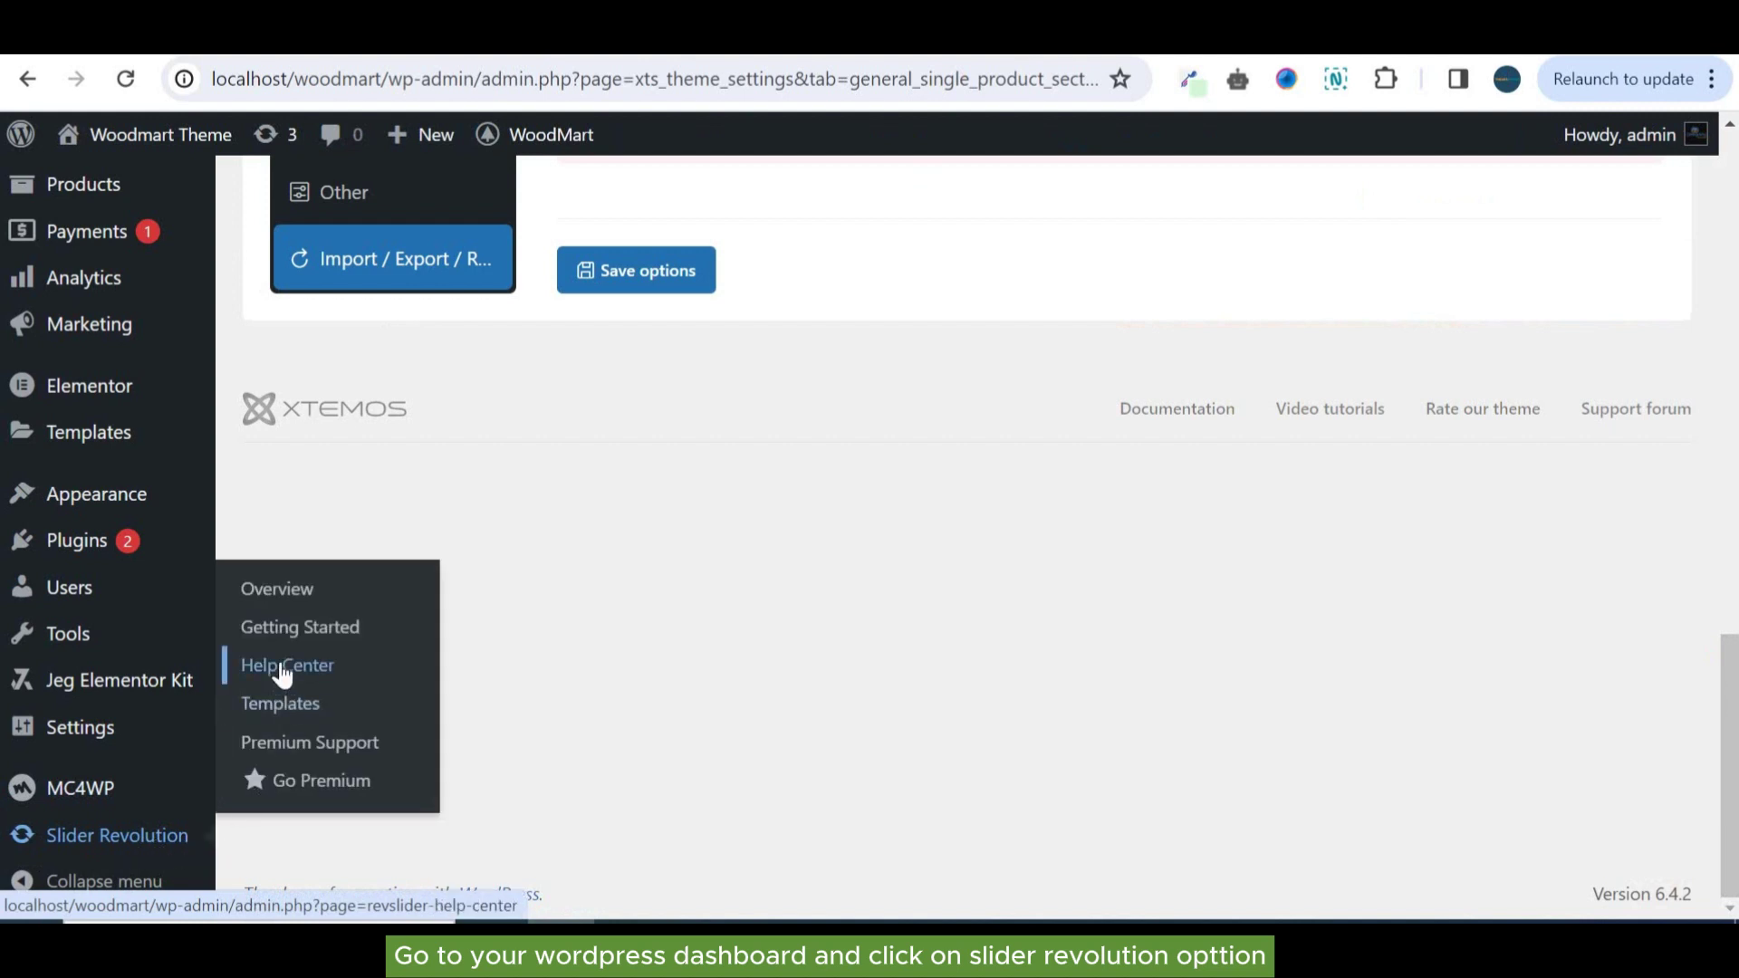
{"action": "left_click", "coordinate": [281, 605]}
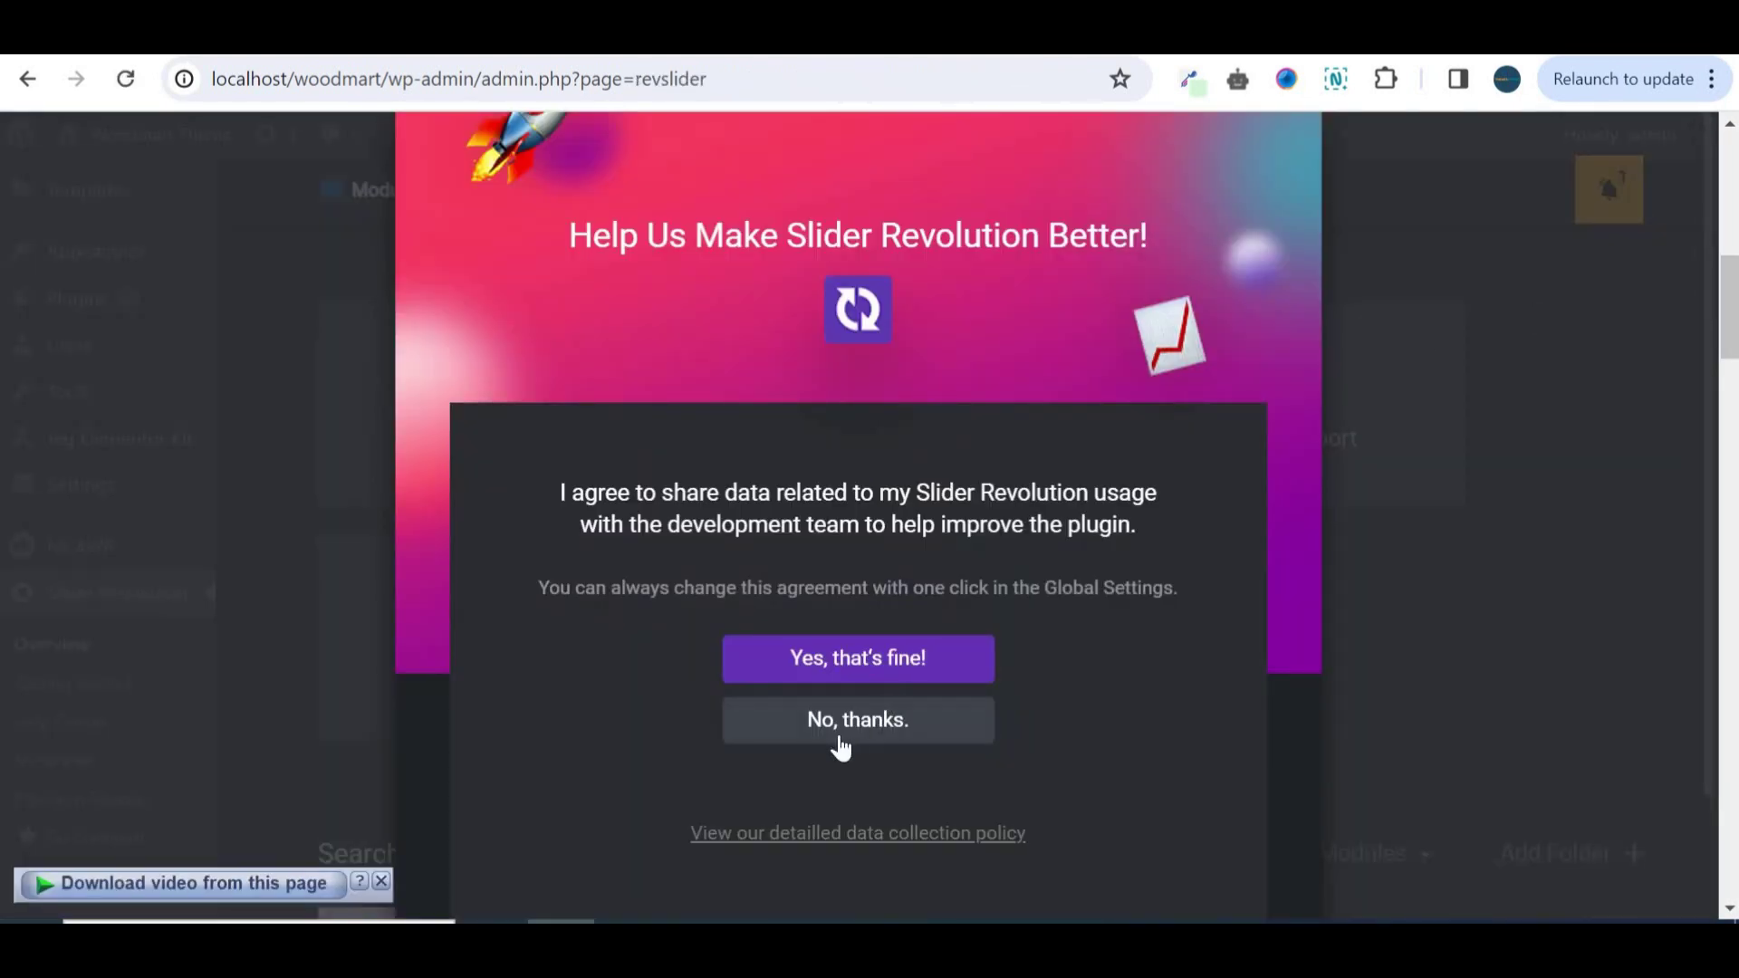
{"action": "left_click", "coordinate": [840, 725]}
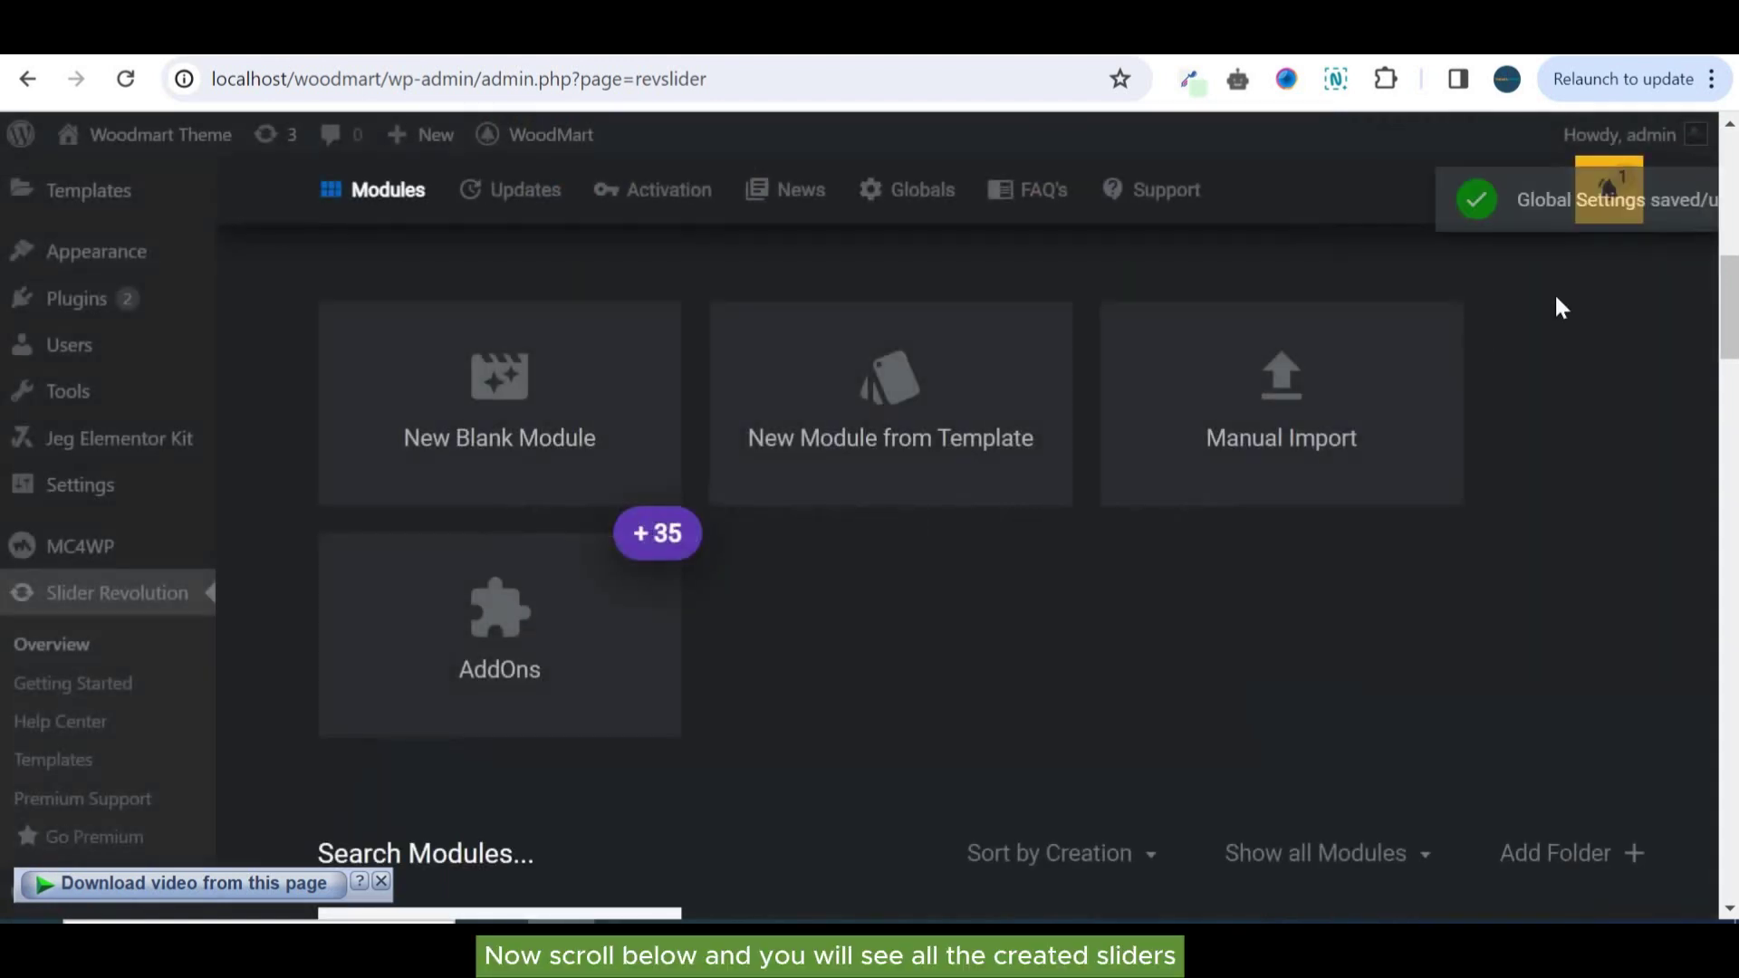
Find the "Main slider" module among the created sliders and open it for editing
{"action": "scroll", "coordinate": [1555, 303], "scroll_direction": "down", "scroll_amount": 8}
{"action": "scroll", "coordinate": [1018, 538], "scroll_direction": "down", "scroll_amount": 4}
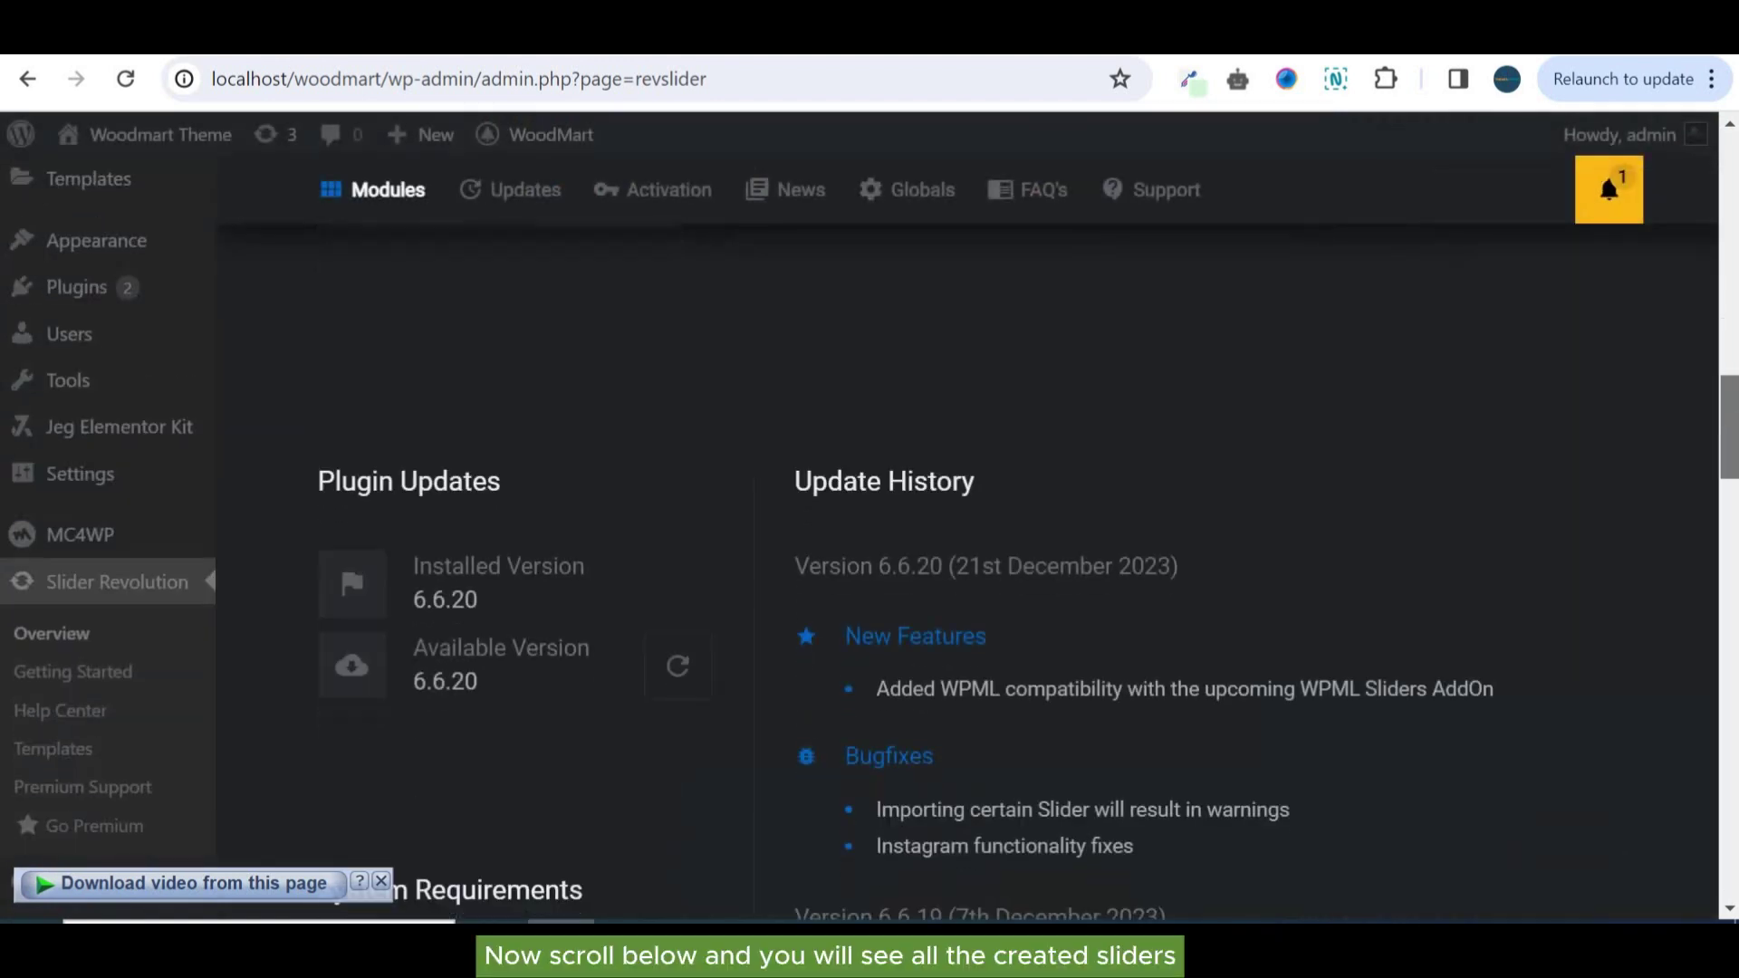
{"action": "scroll", "coordinate": [1018, 538], "scroll_direction": "up", "scroll_amount": 8}
{"action": "scroll", "coordinate": [1018, 538], "scroll_direction": "down", "scroll_amount": 1}
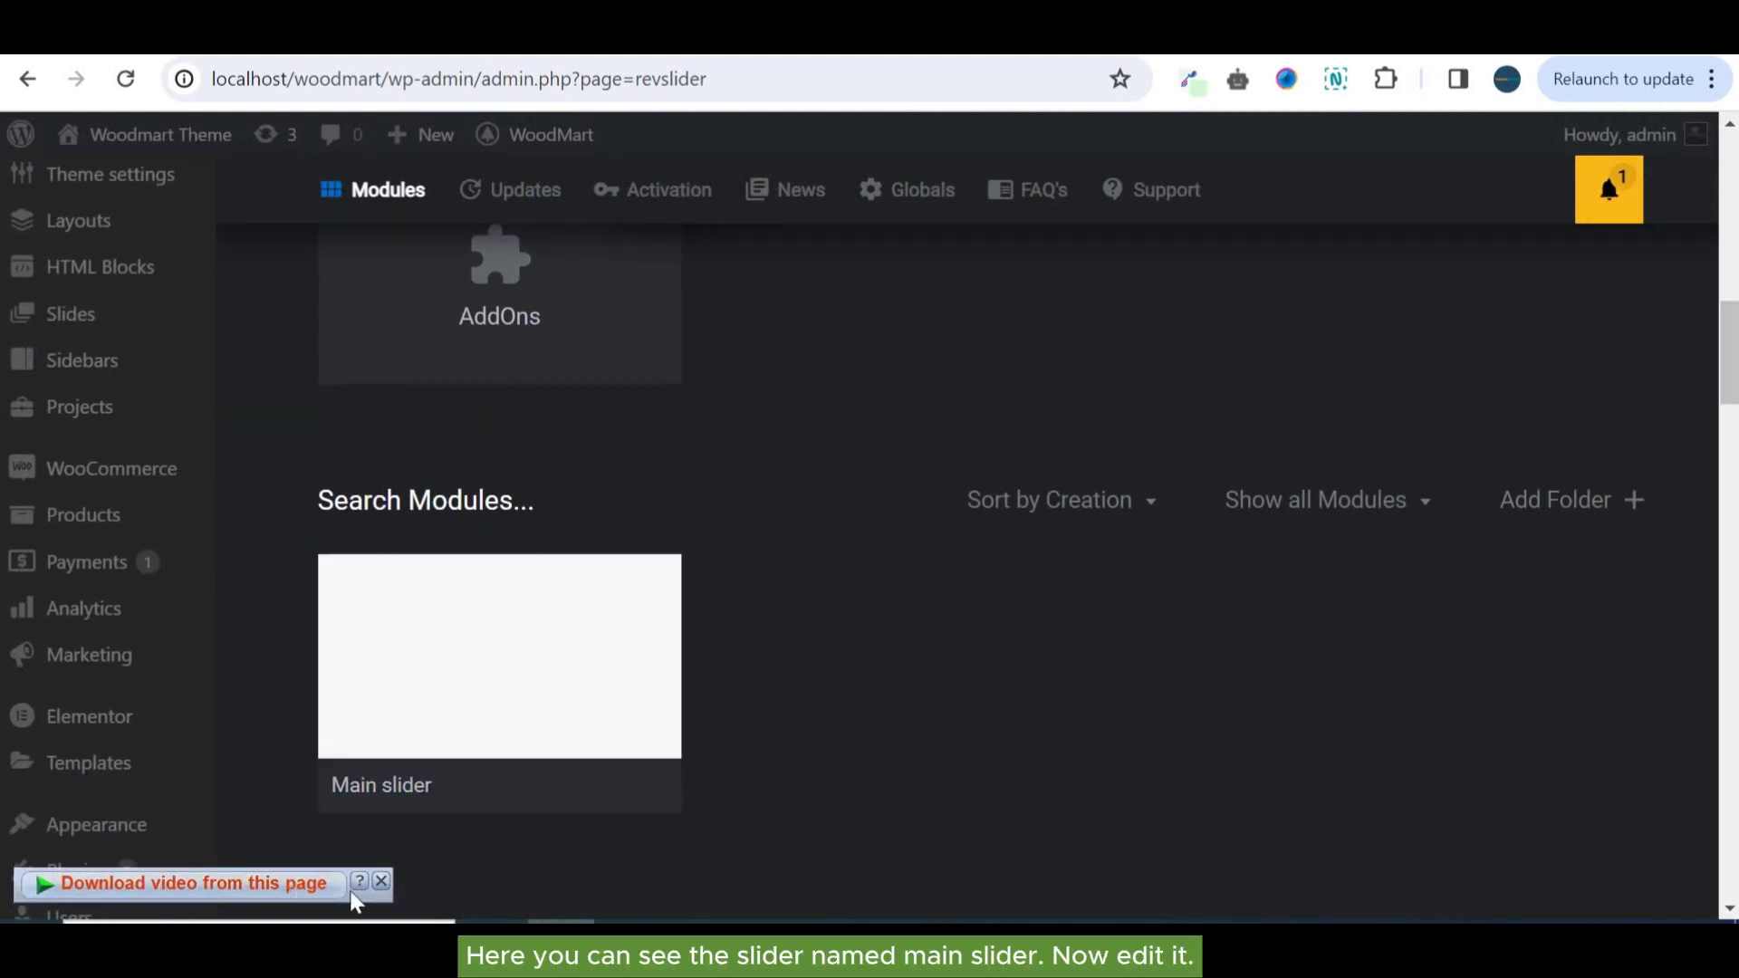
{"action": "mouse_move", "coordinate": [492, 712]}
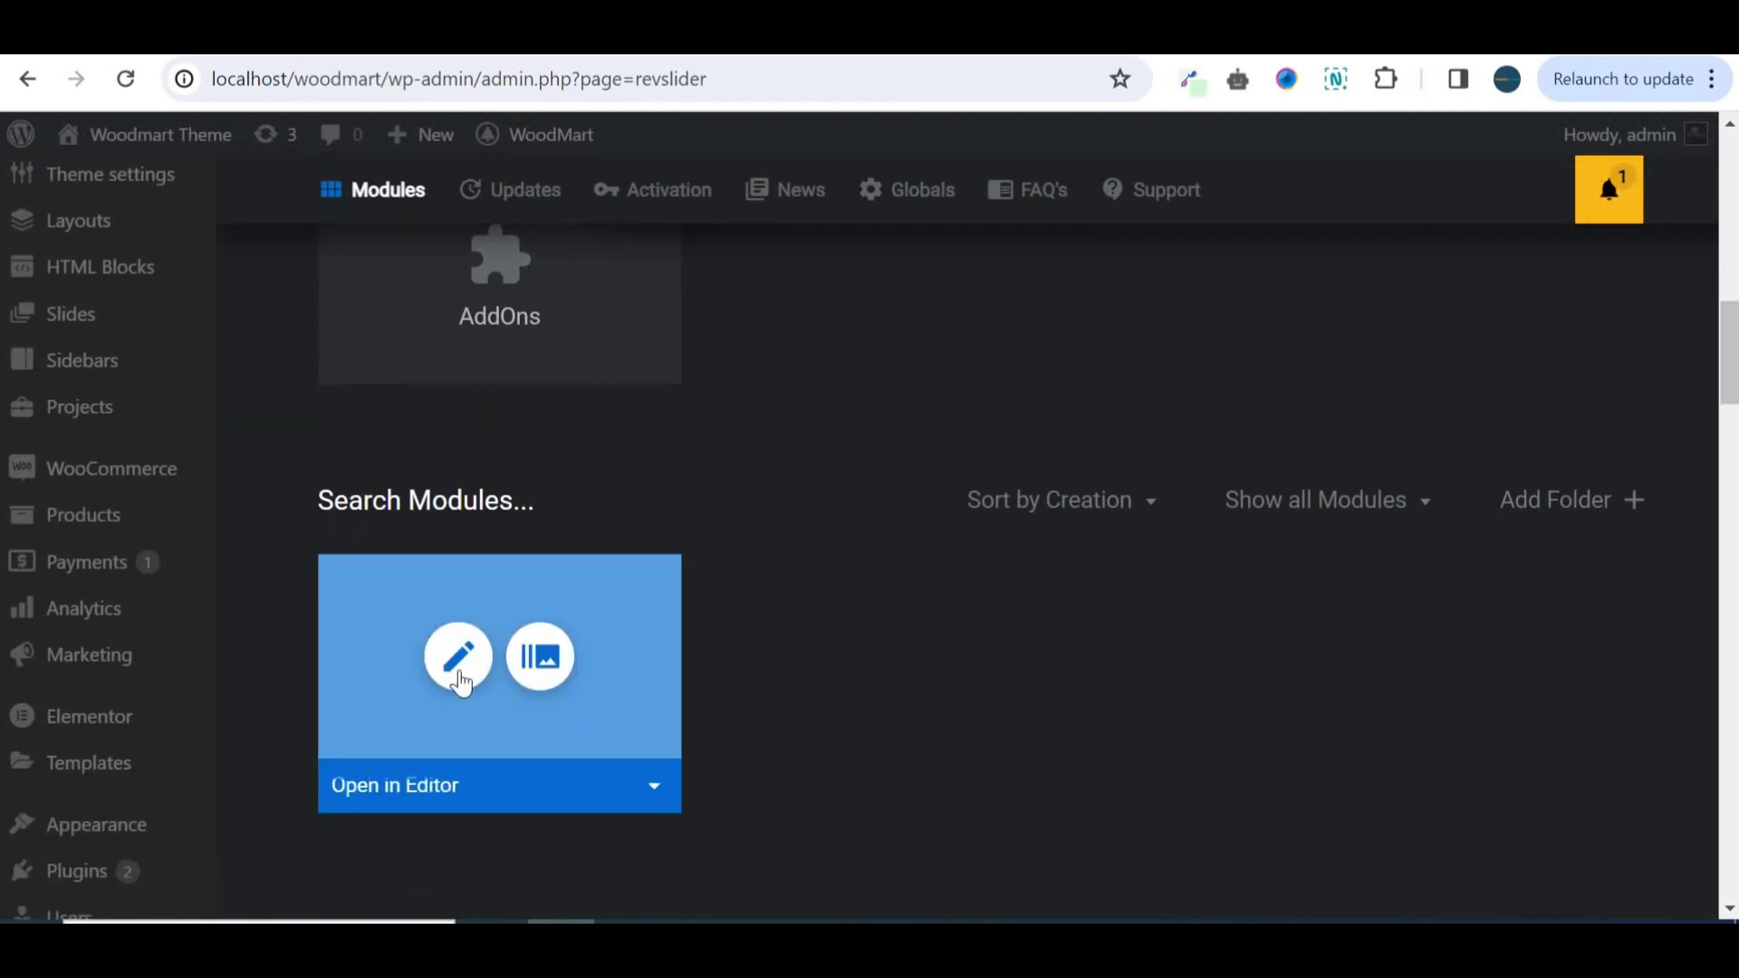
{"action": "left_click", "coordinate": [463, 672]}
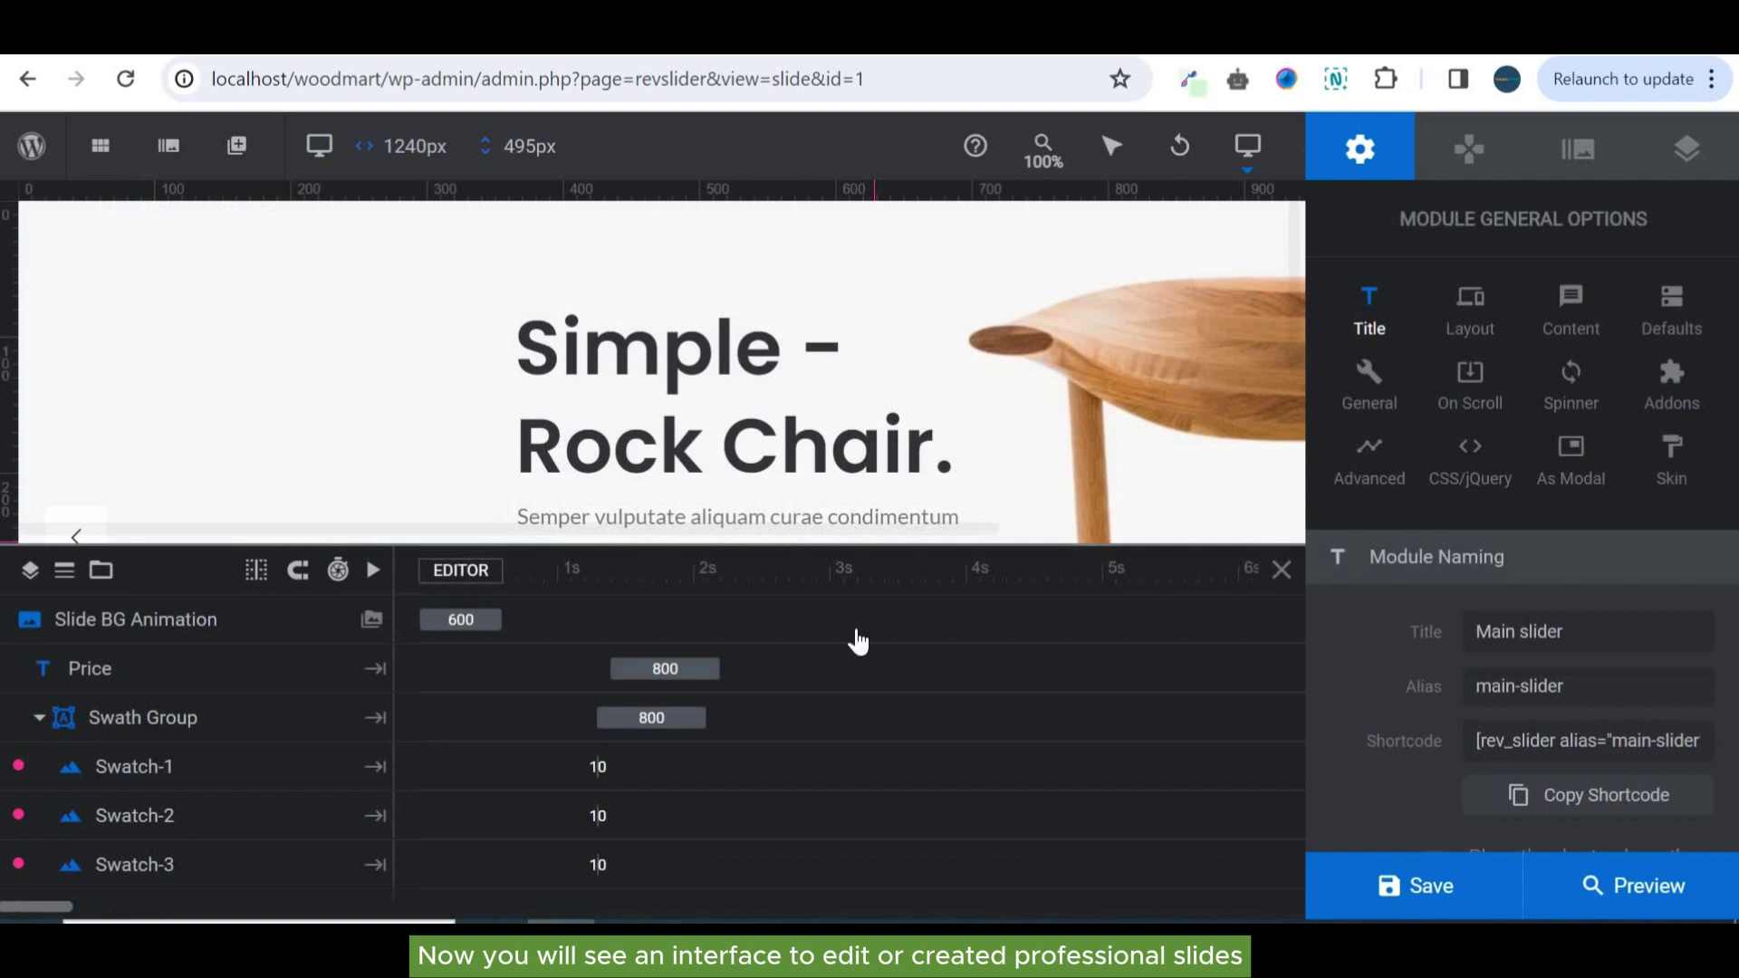
Shrink the timeline to enlarge the slide canvas, and select the chair image layer to show its image source options
{"action": "left_click_drag", "start_coordinate": [858, 642], "coordinate": [742, 764]}
{"action": "left_click", "coordinate": [742, 763]}
{"action": "scroll", "coordinate": [909, 769], "scroll_direction": "right", "scroll_amount": 5}
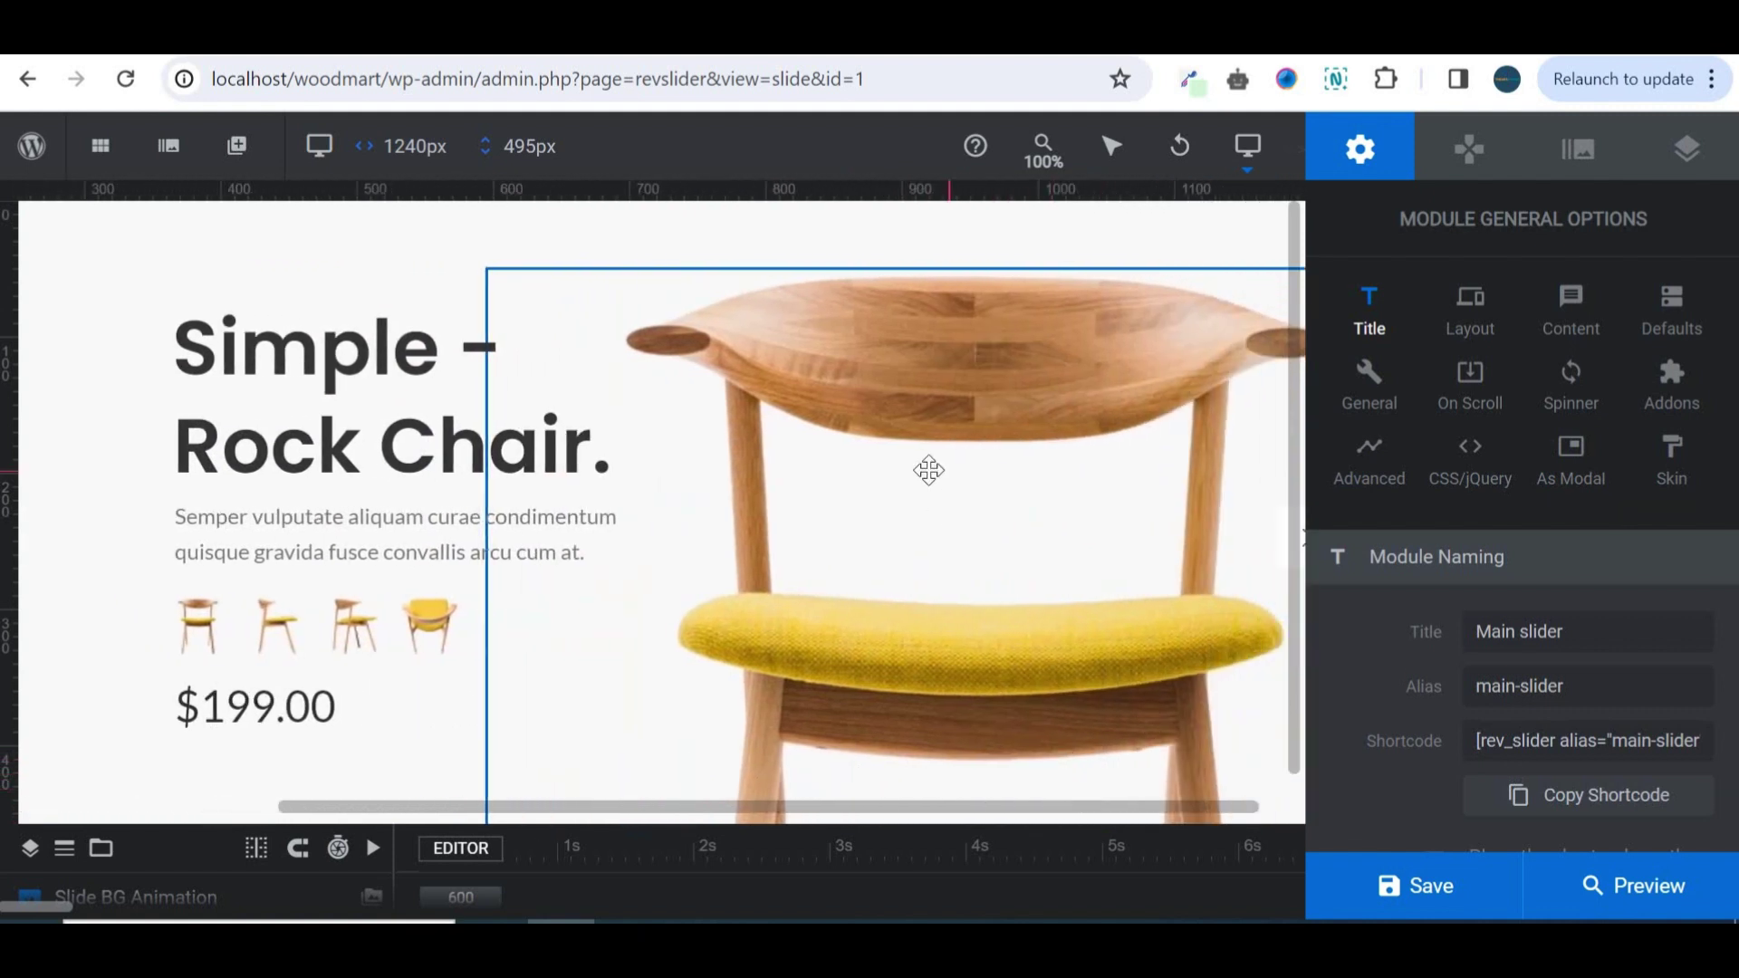
{"action": "left_click", "coordinate": [928, 470]}
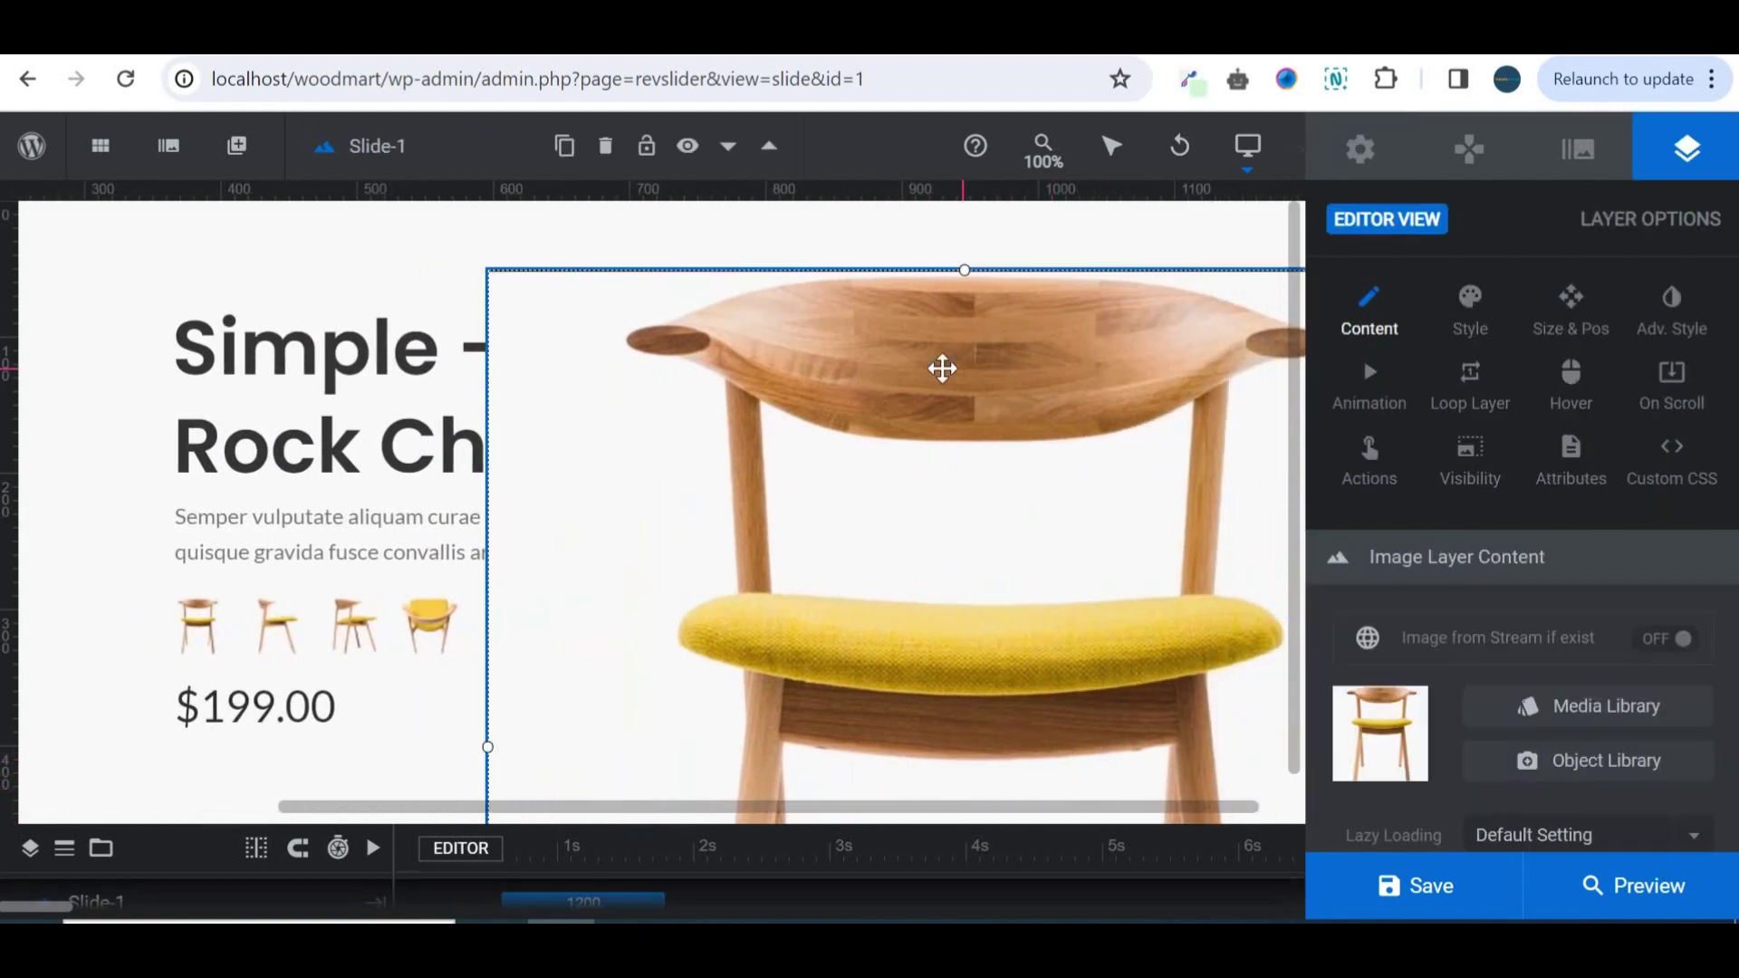
{"action": "left_click", "coordinate": [1598, 725]}
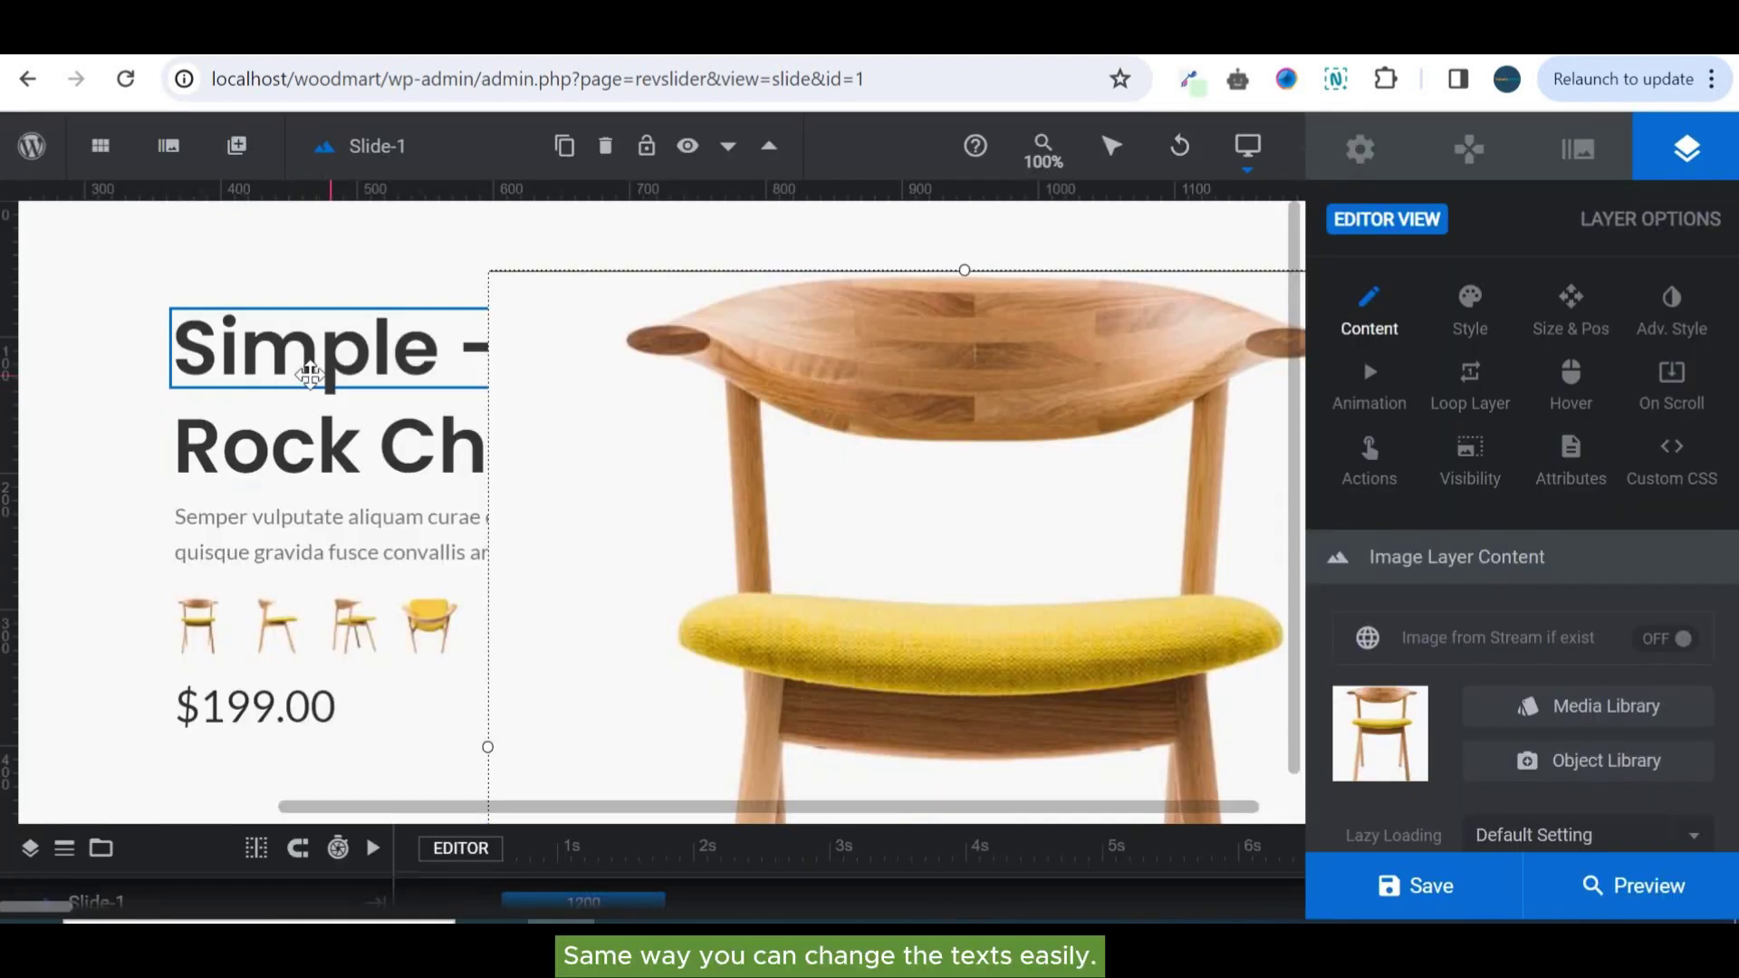
Replace the text of the first title line on slide 1 with "Modern"
{"action": "left_click", "coordinate": [308, 375]}
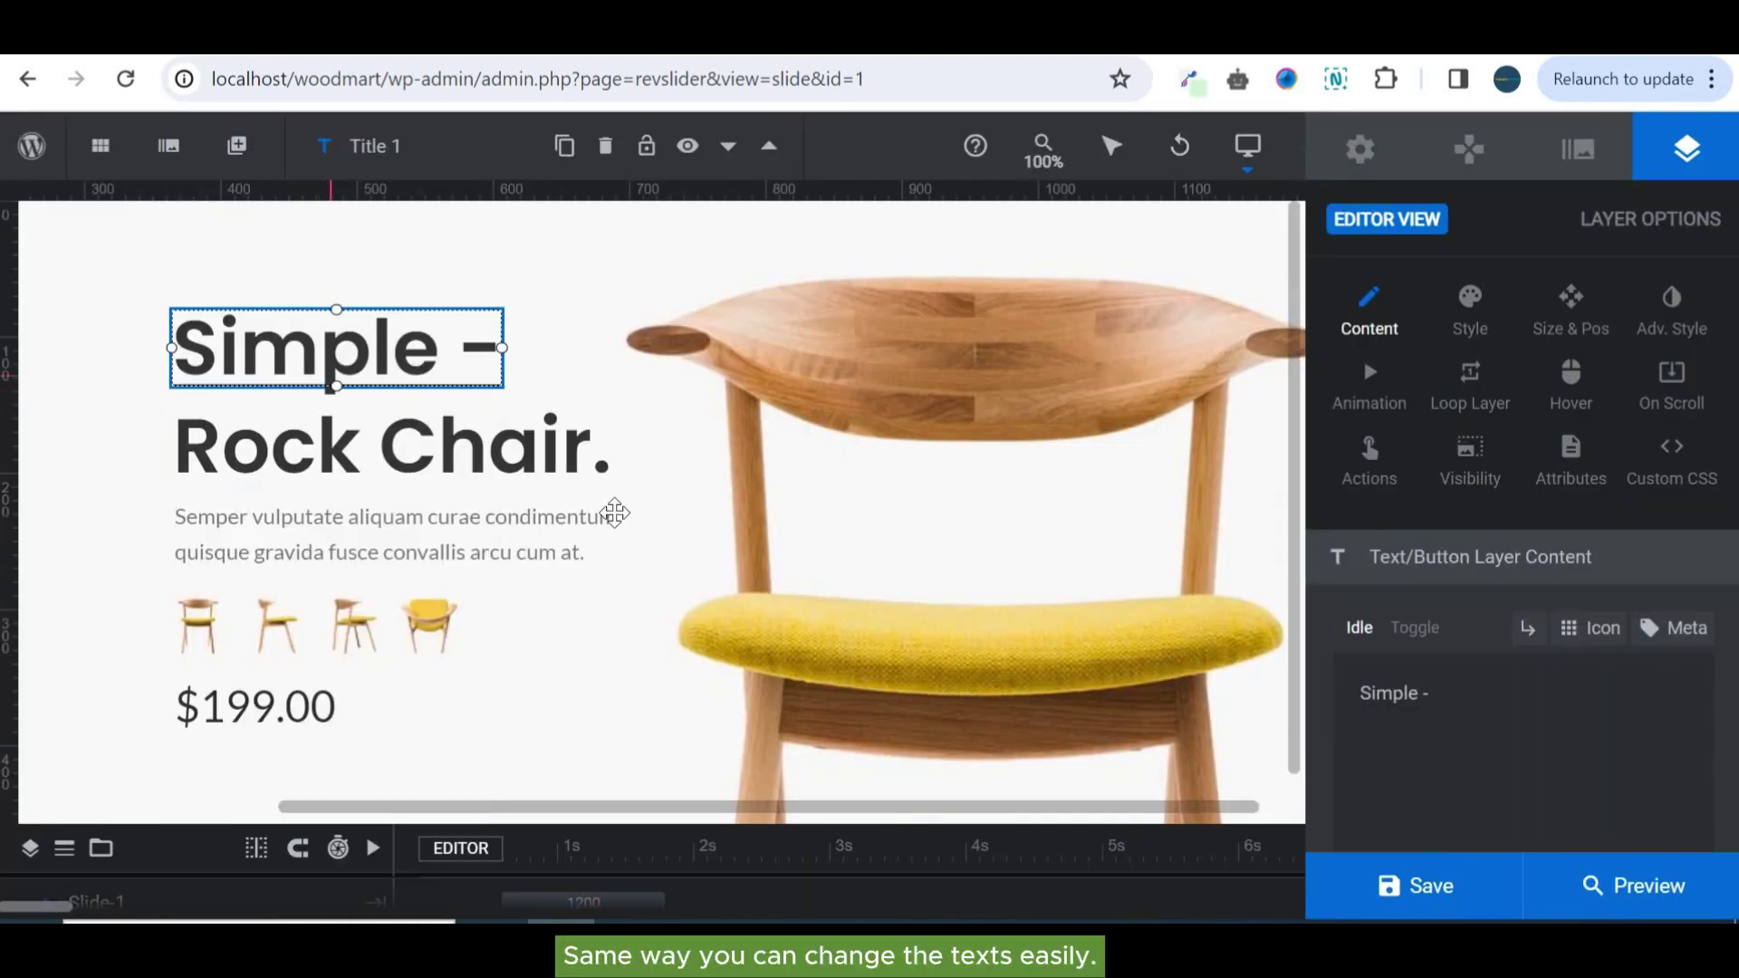
{"action": "left_click", "coordinate": [587, 503]}
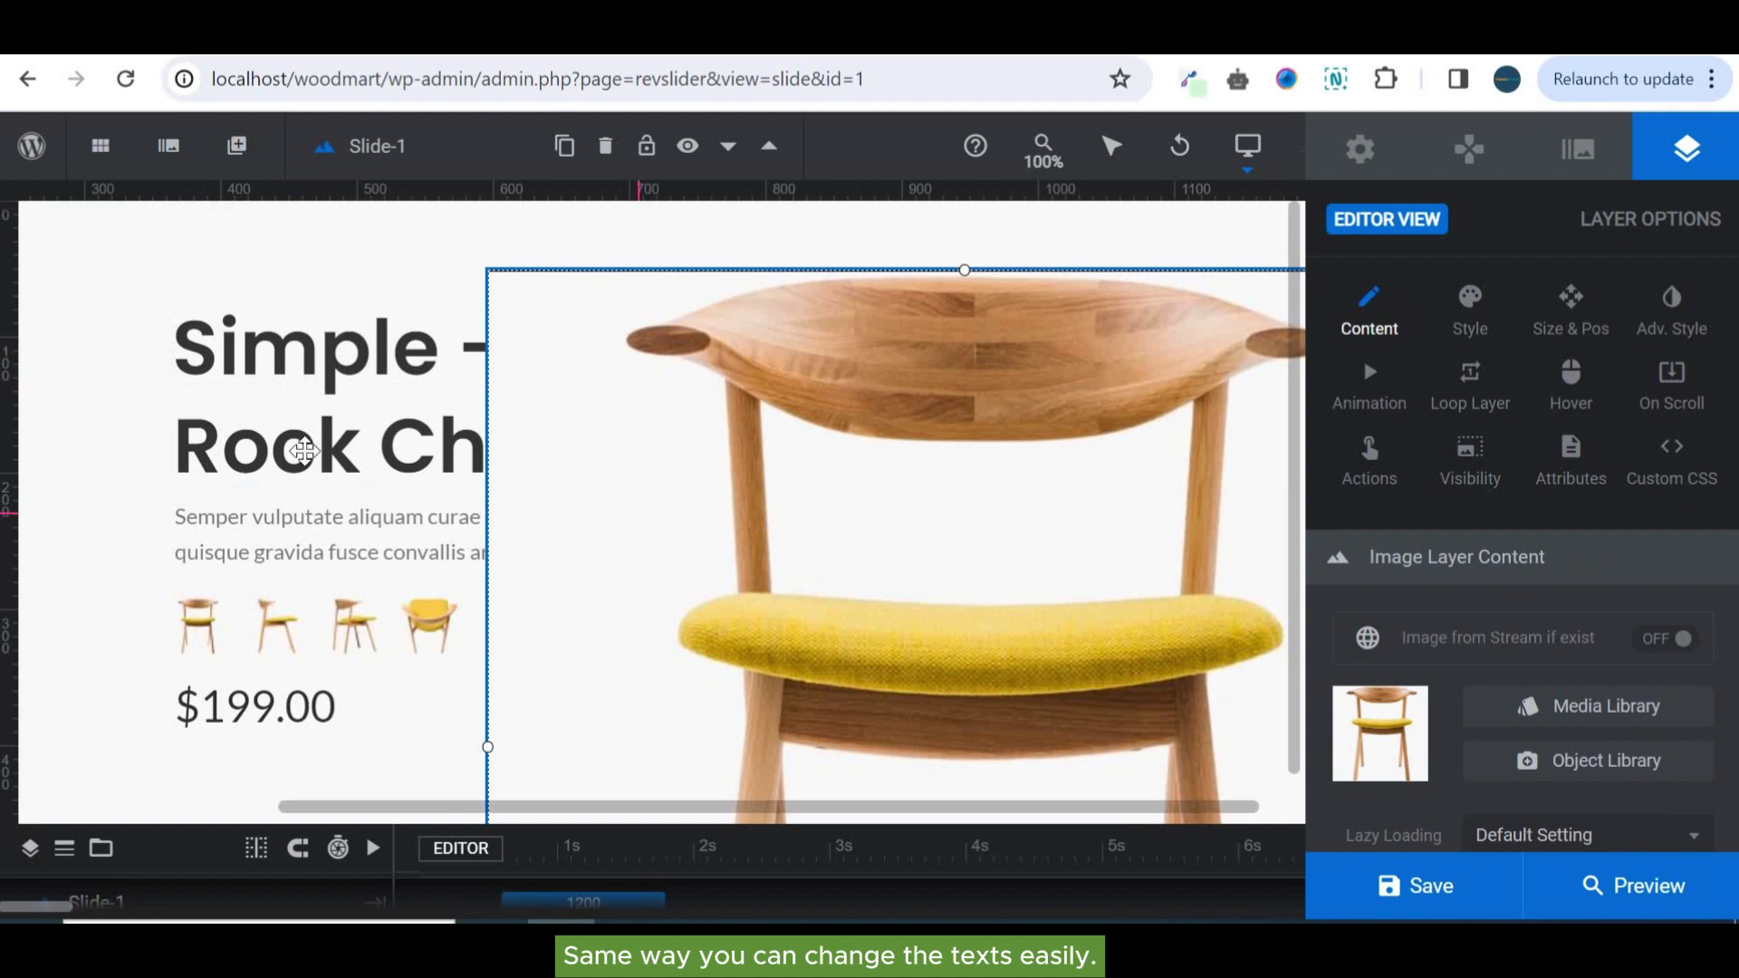
{"action": "left_click", "coordinate": [299, 344]}
{"action": "left_click", "coordinate": [299, 444]}
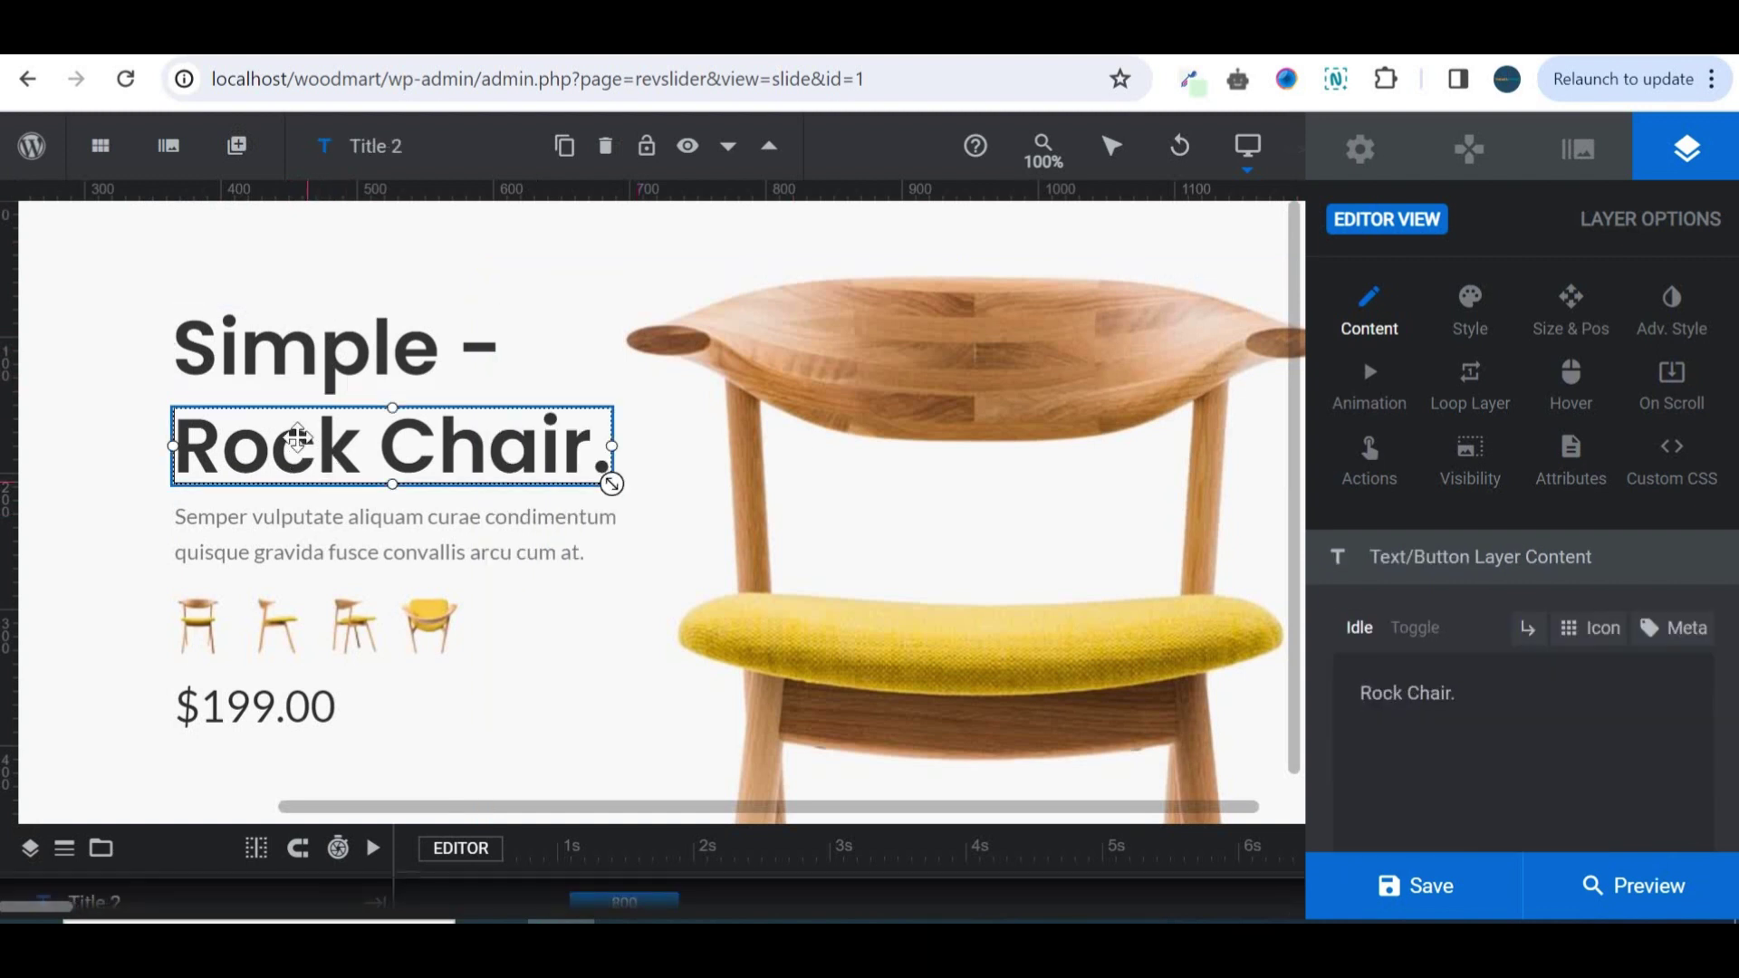
{"action": "left_click", "coordinate": [301, 352]}
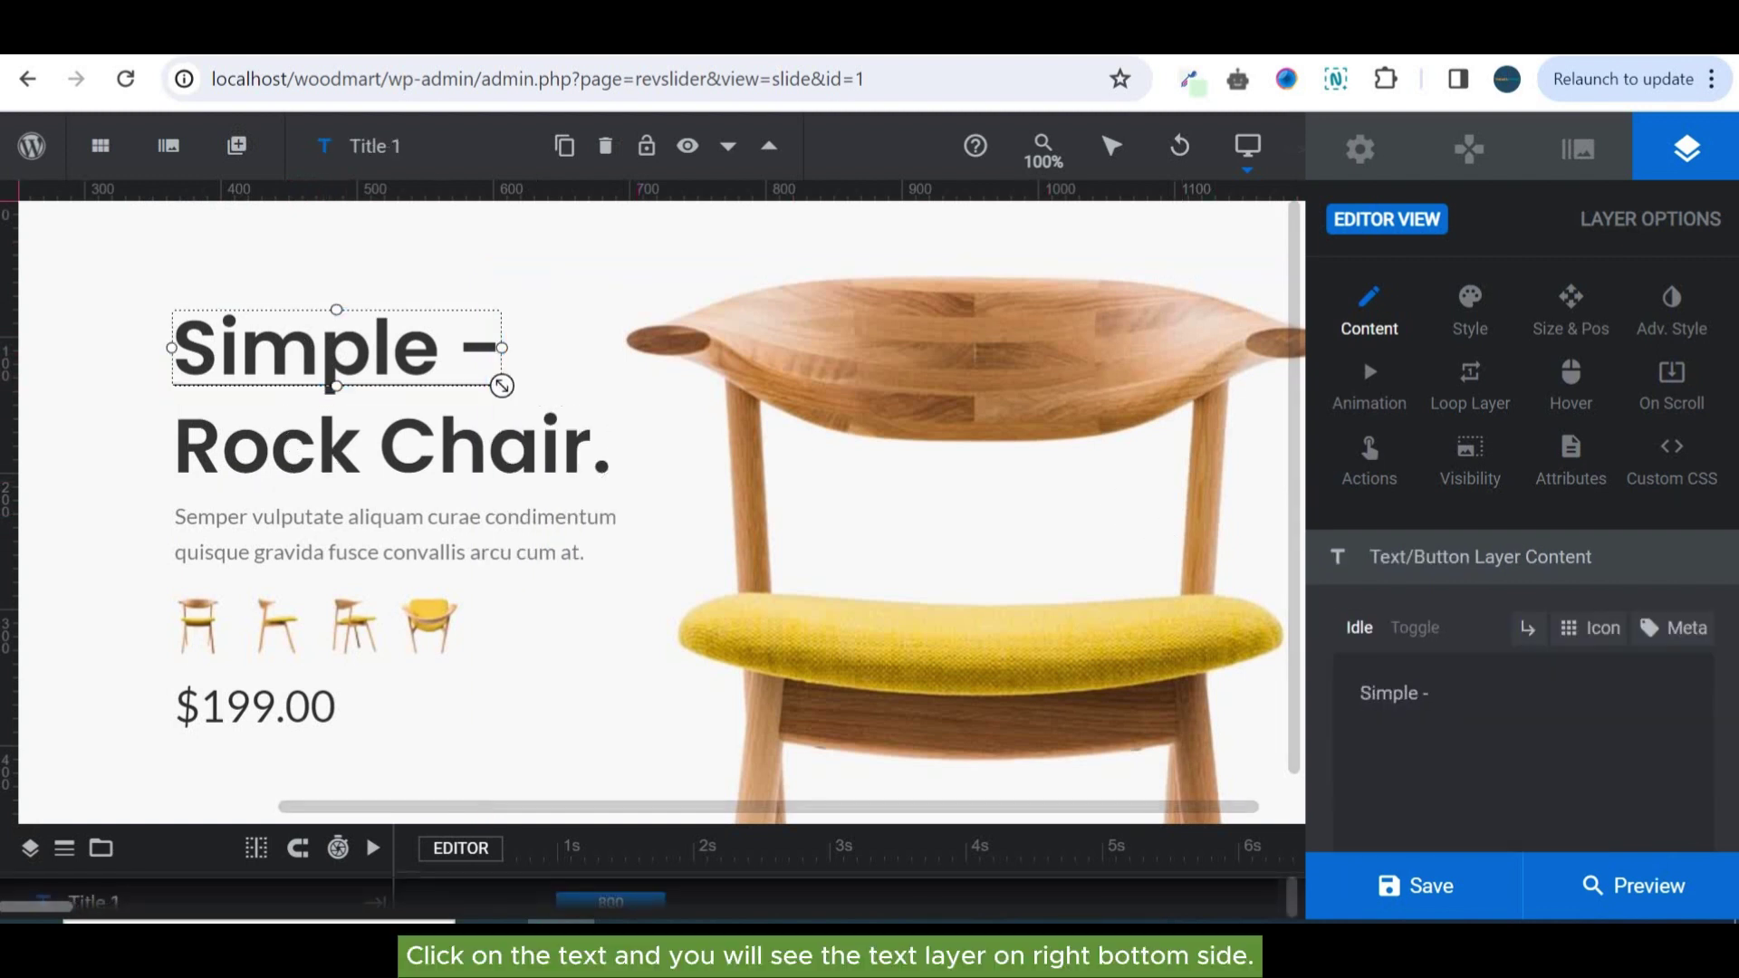
{"action": "left_click_drag", "start_coordinate": [1428, 693], "coordinate": [1359, 693]}
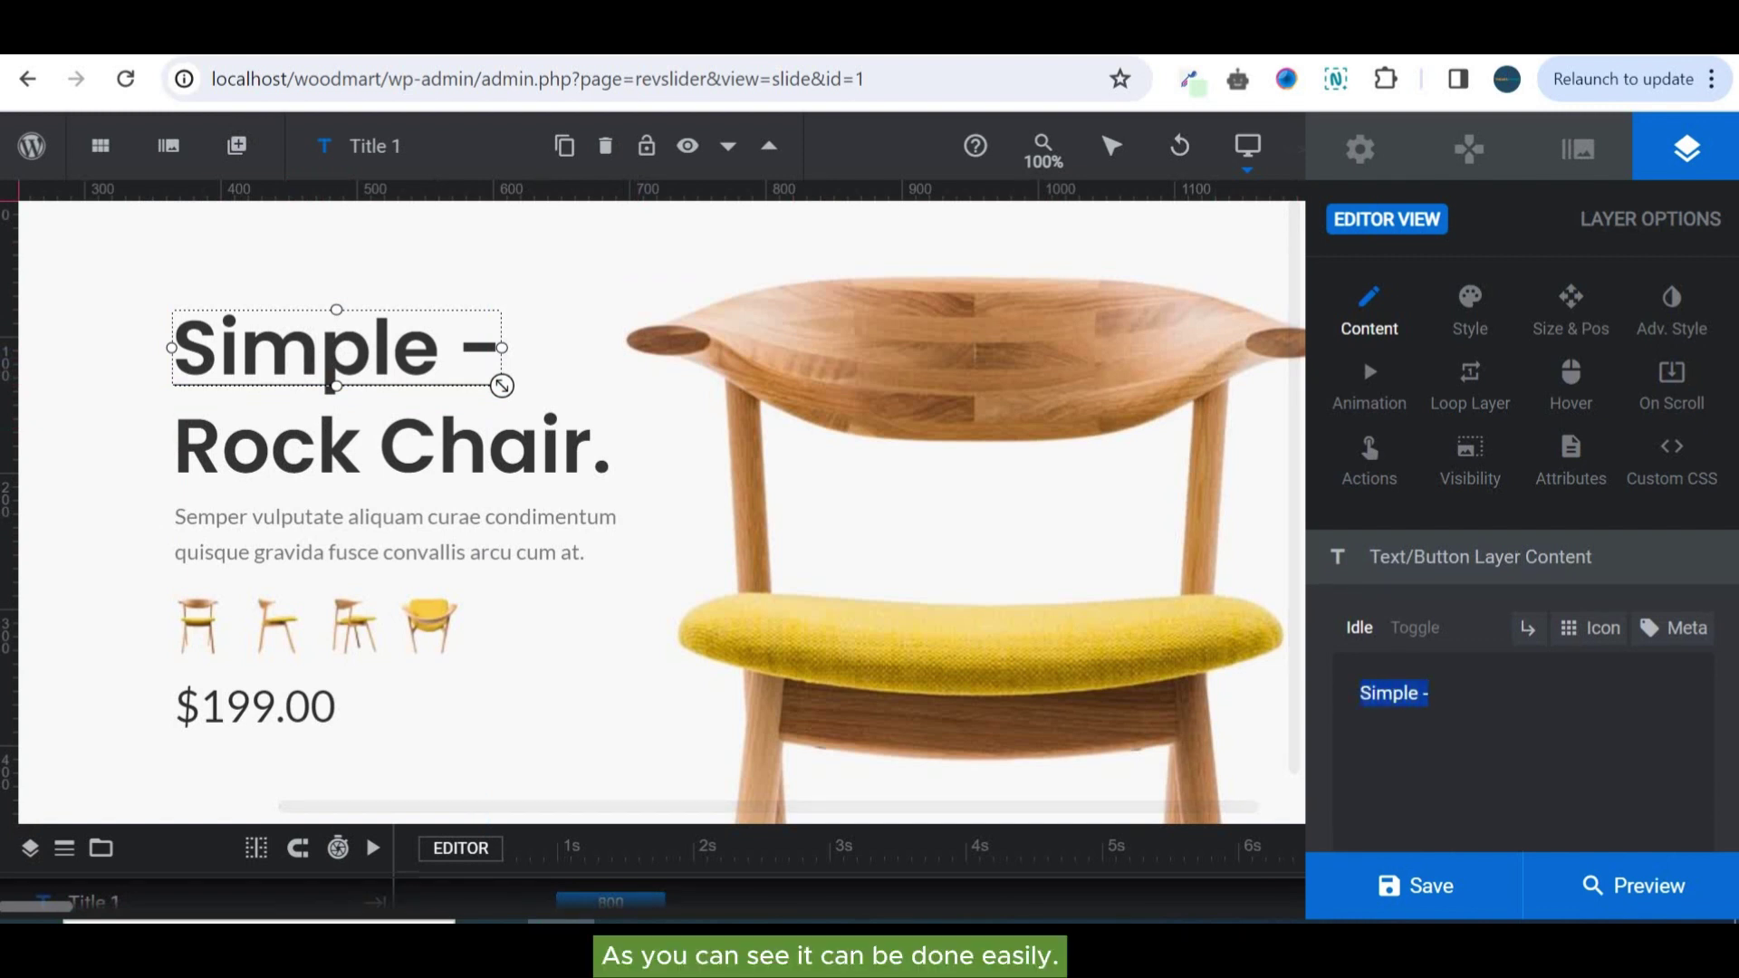
{"action": "type", "text": "Modern"}
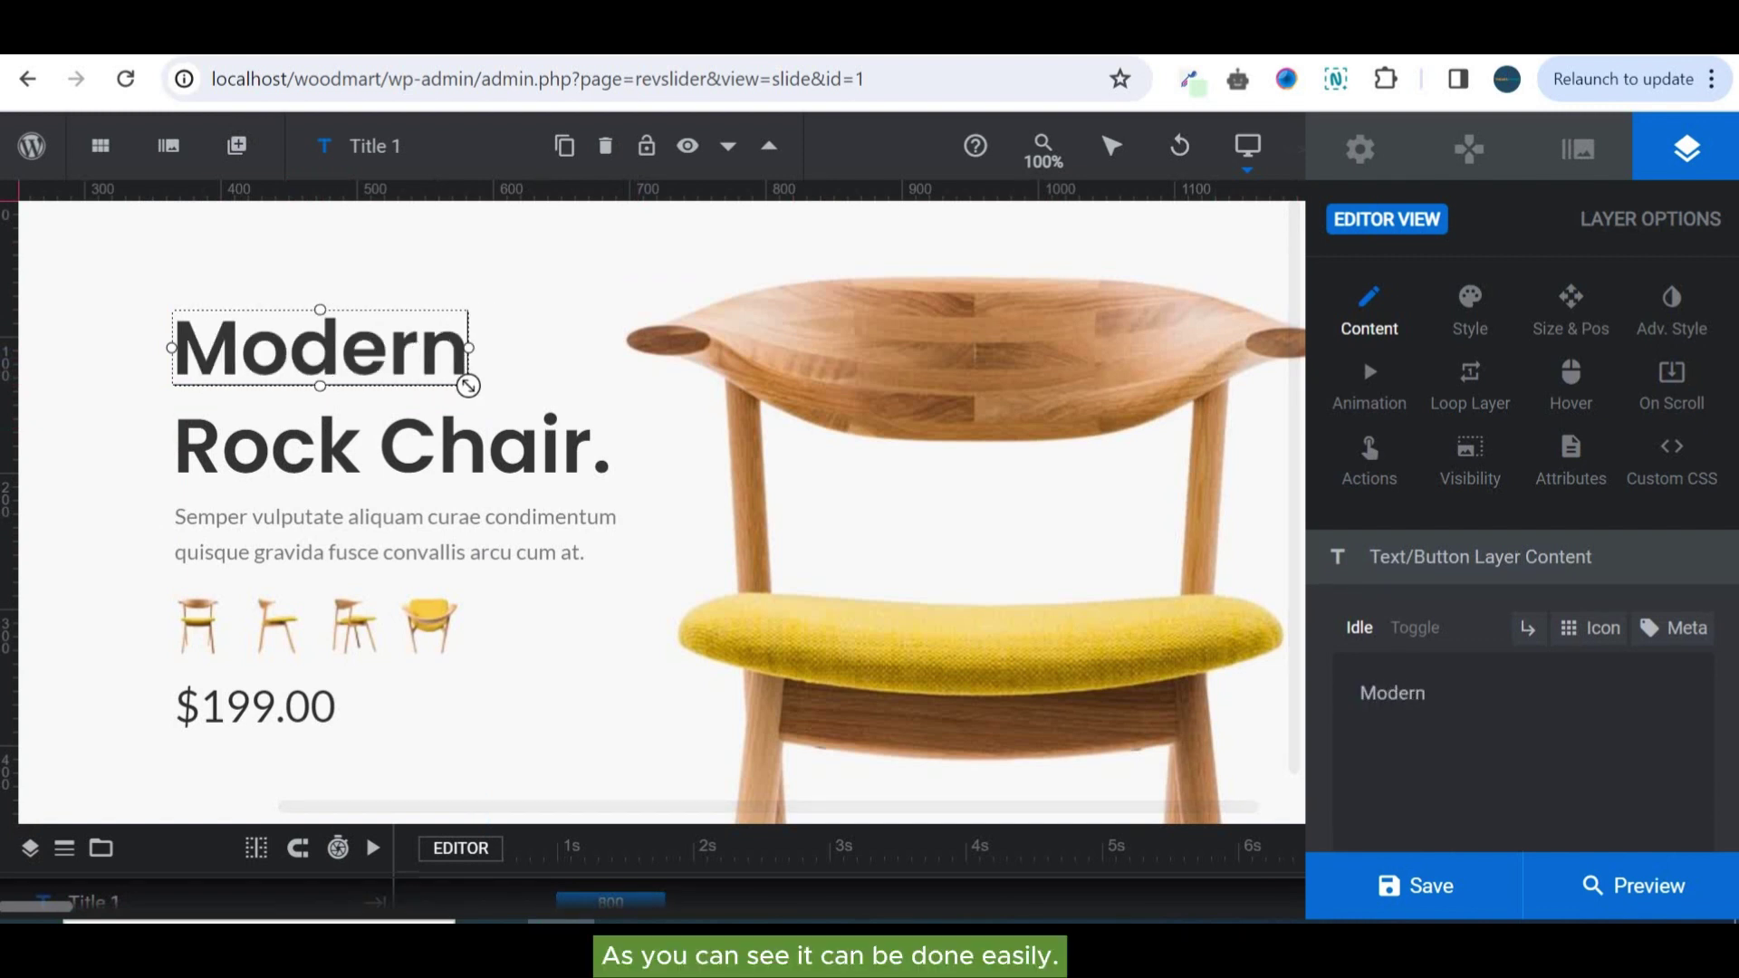
Check the second title, description, swatch and price layers of slide 1, and save the slider
{"action": "left_click", "coordinate": [328, 447]}
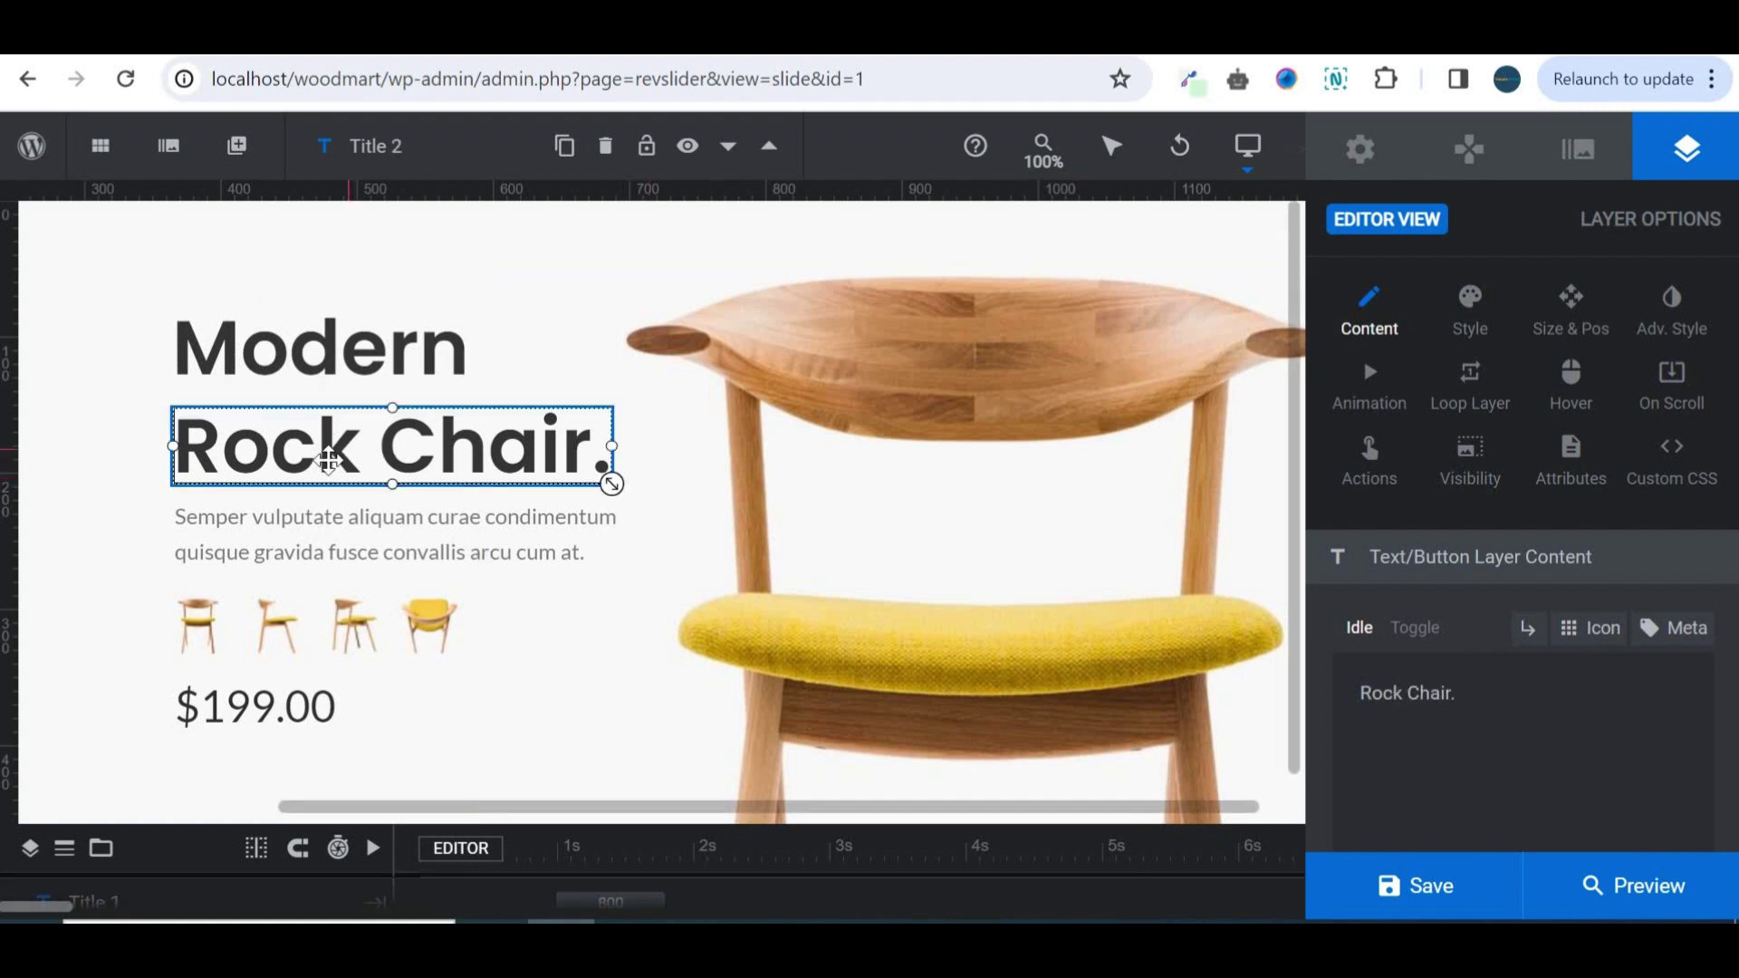
{"action": "left_click", "coordinate": [344, 534]}
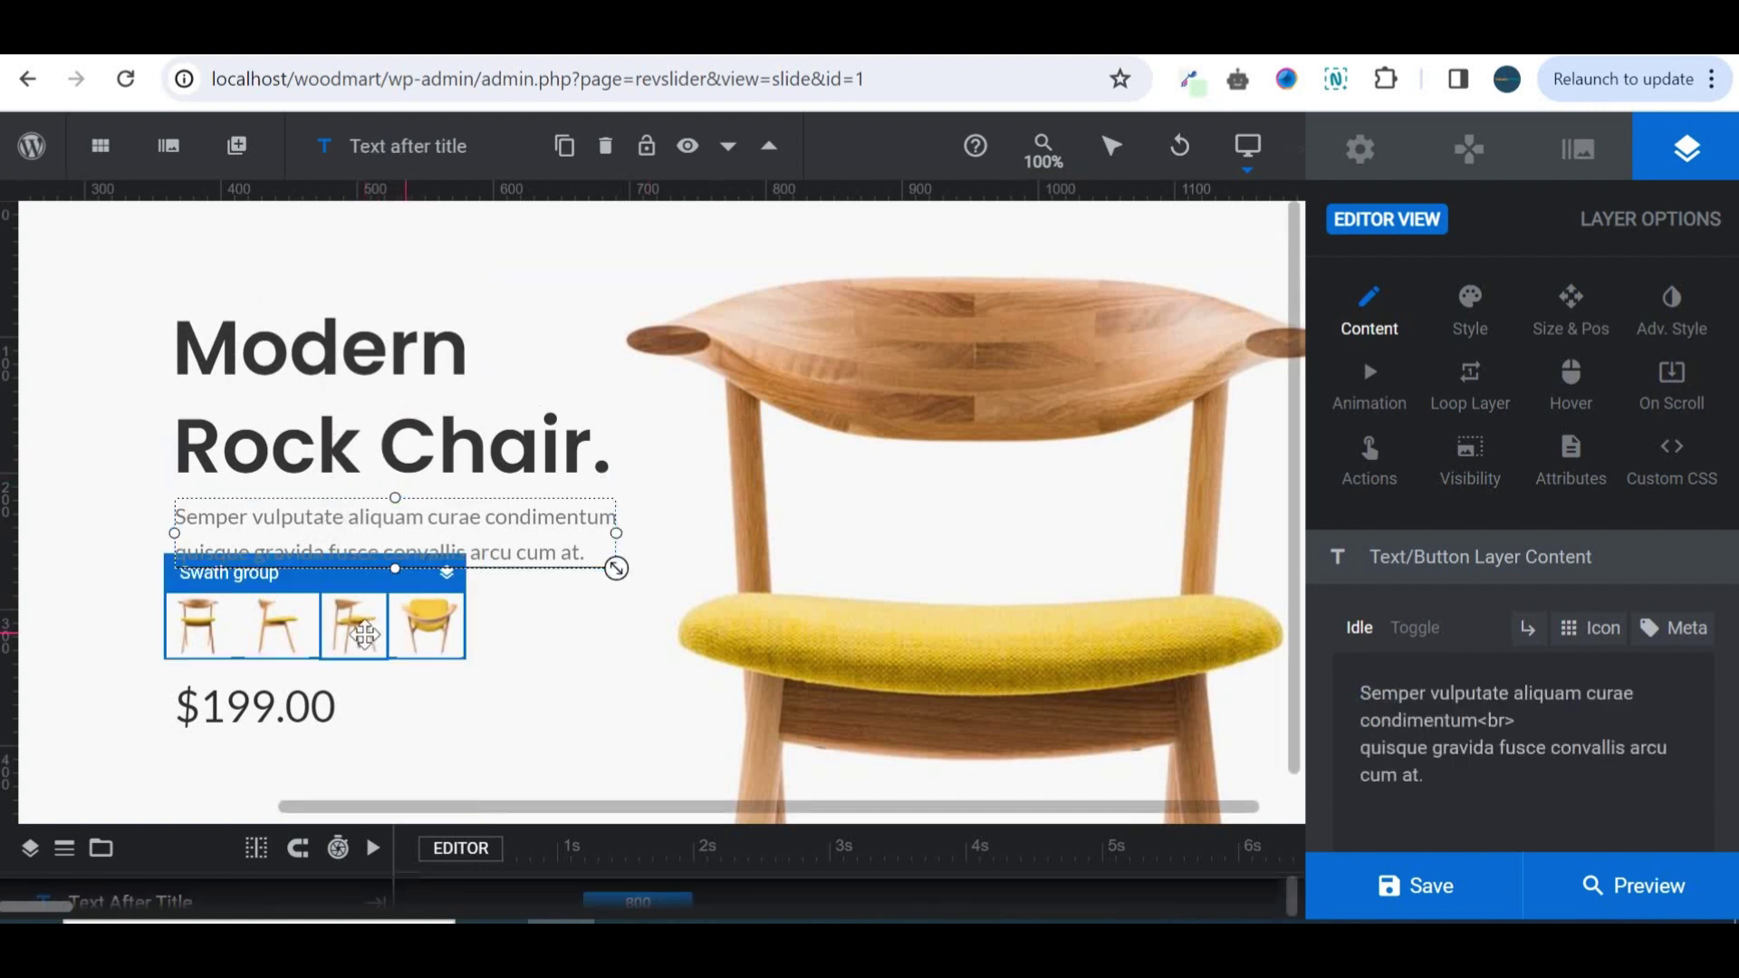
{"action": "left_click", "coordinate": [208, 625]}
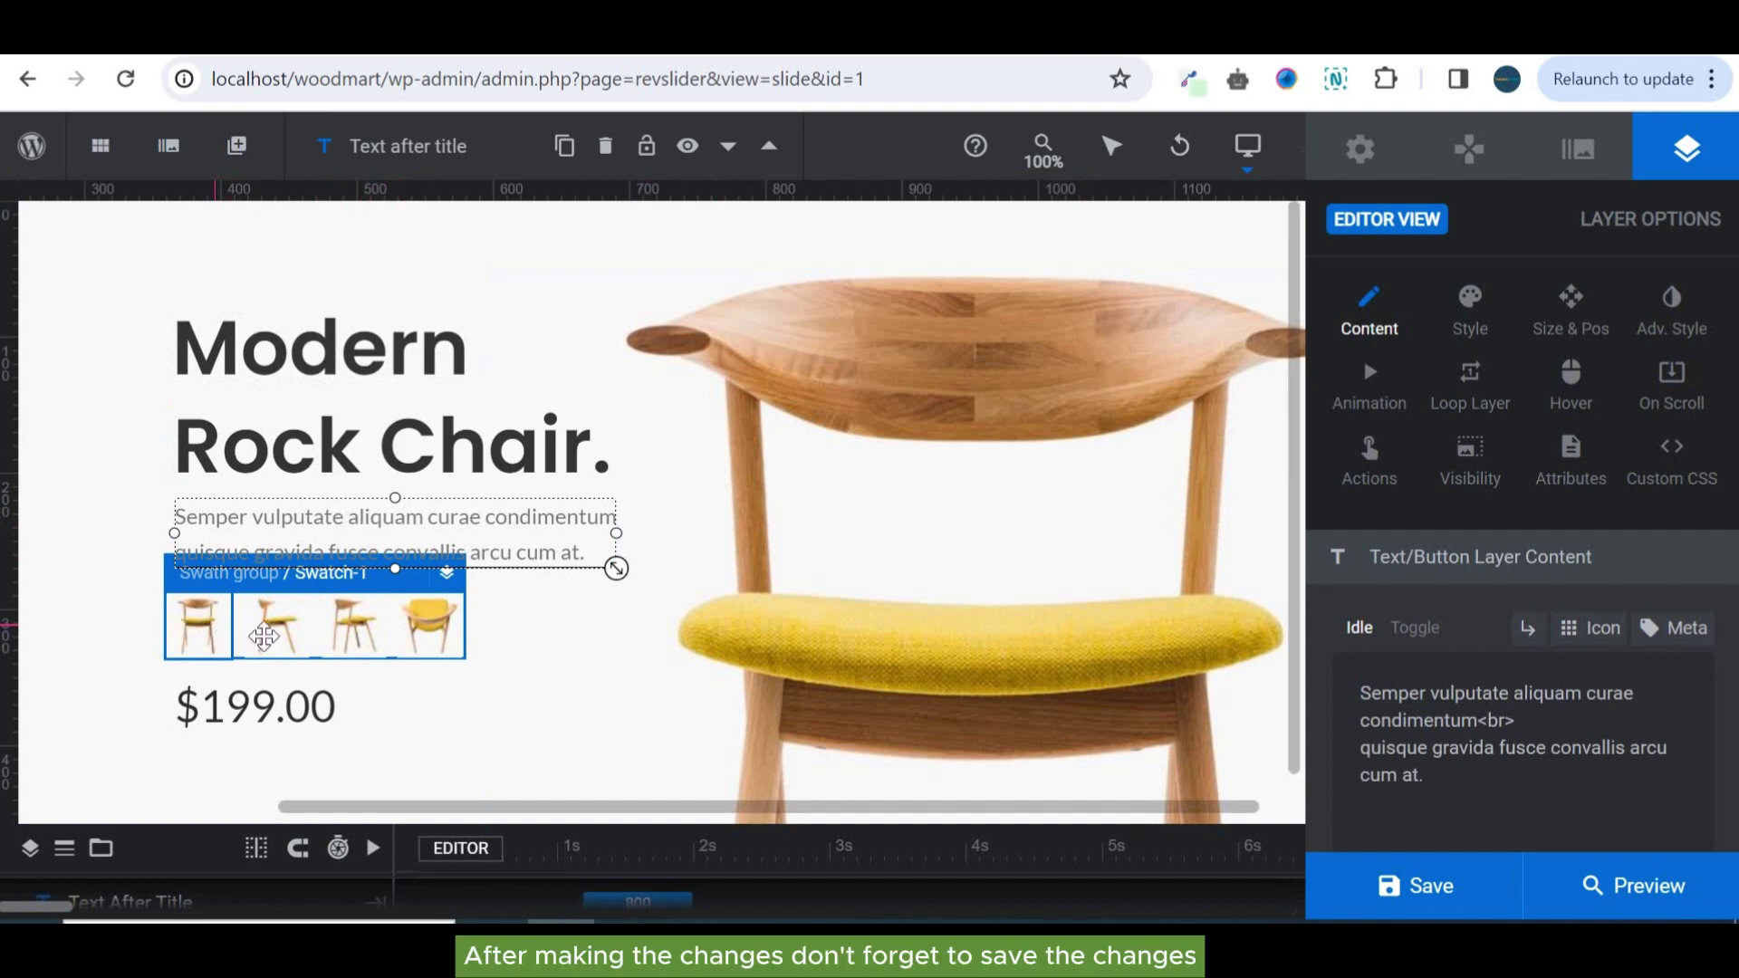
{"action": "left_click", "coordinate": [353, 639]}
{"action": "left_click", "coordinate": [312, 708]}
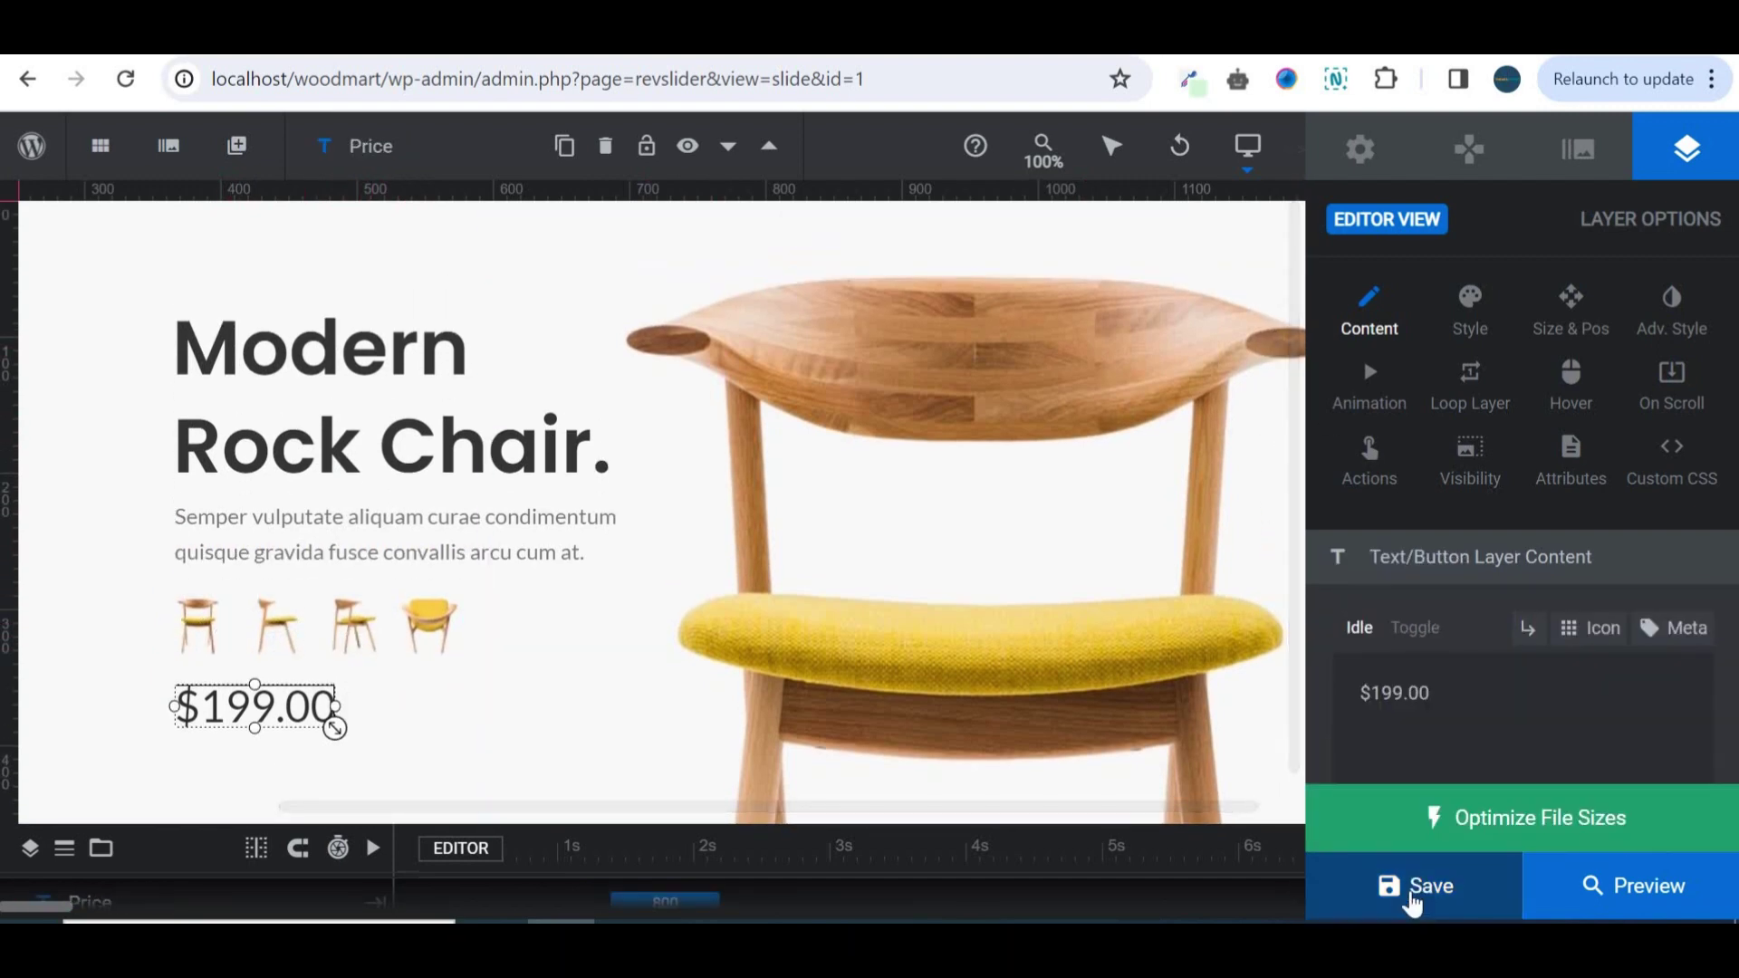
{"action": "left_click", "coordinate": [1411, 892]}
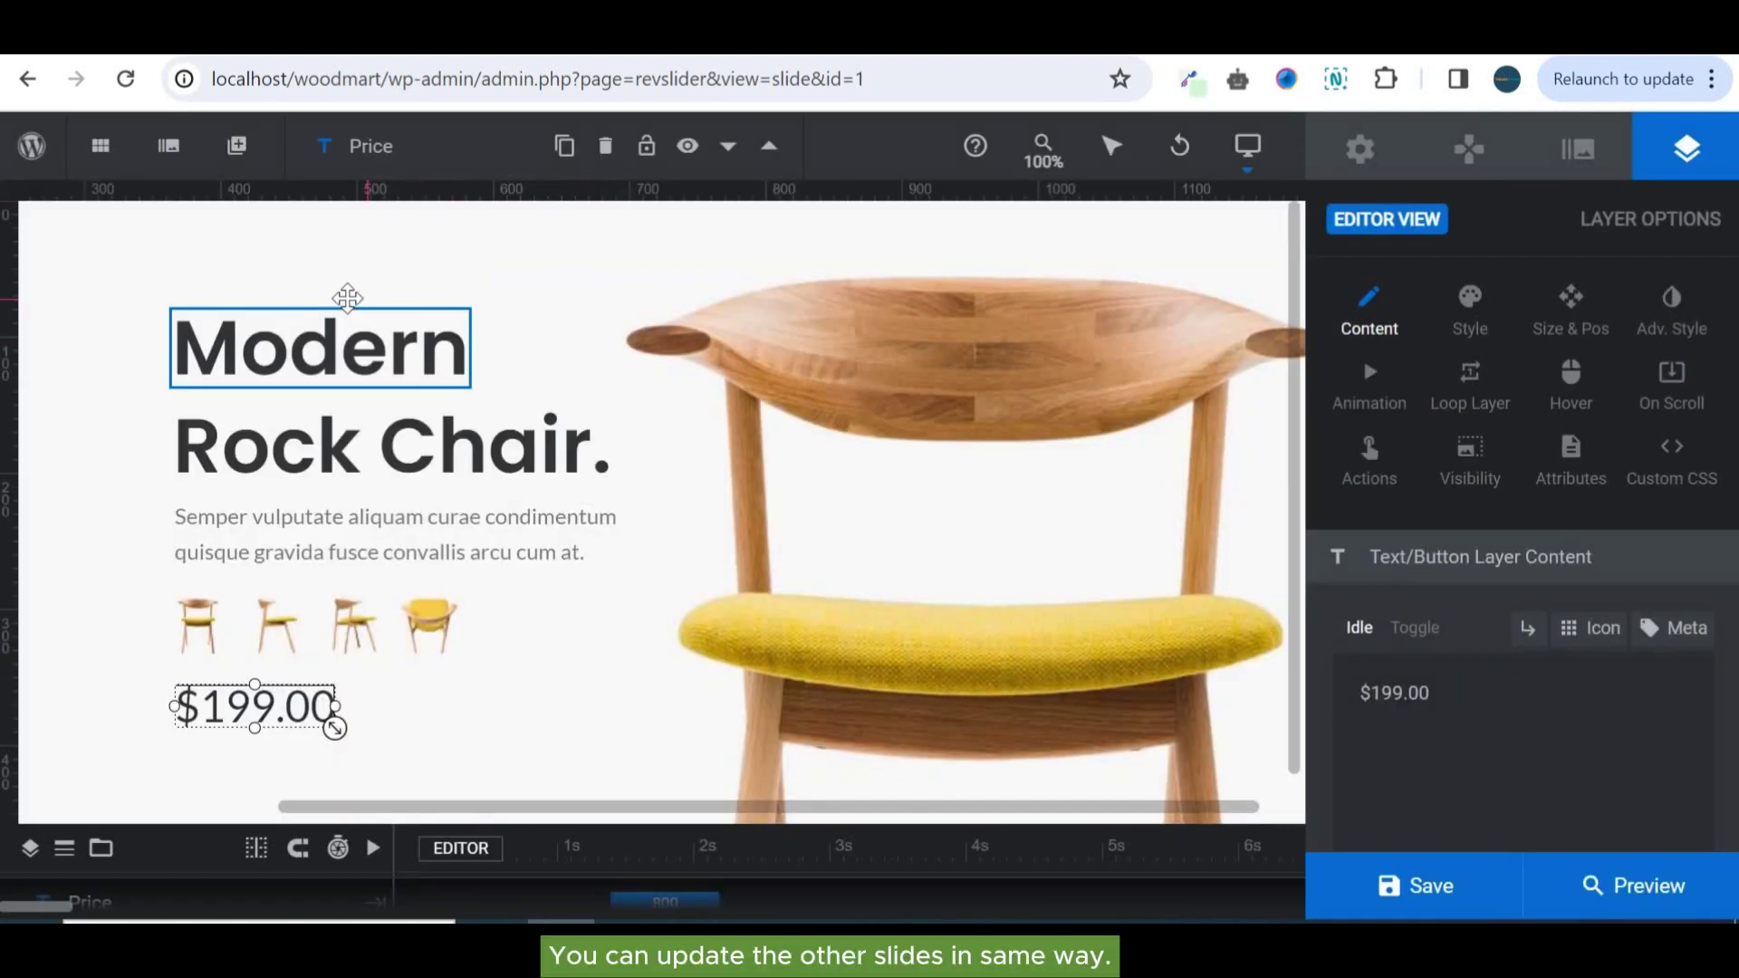
Switch to slide #2 and replace its first title line with "My eCommerce"
{"action": "mouse_move", "coordinate": [186, 154]}
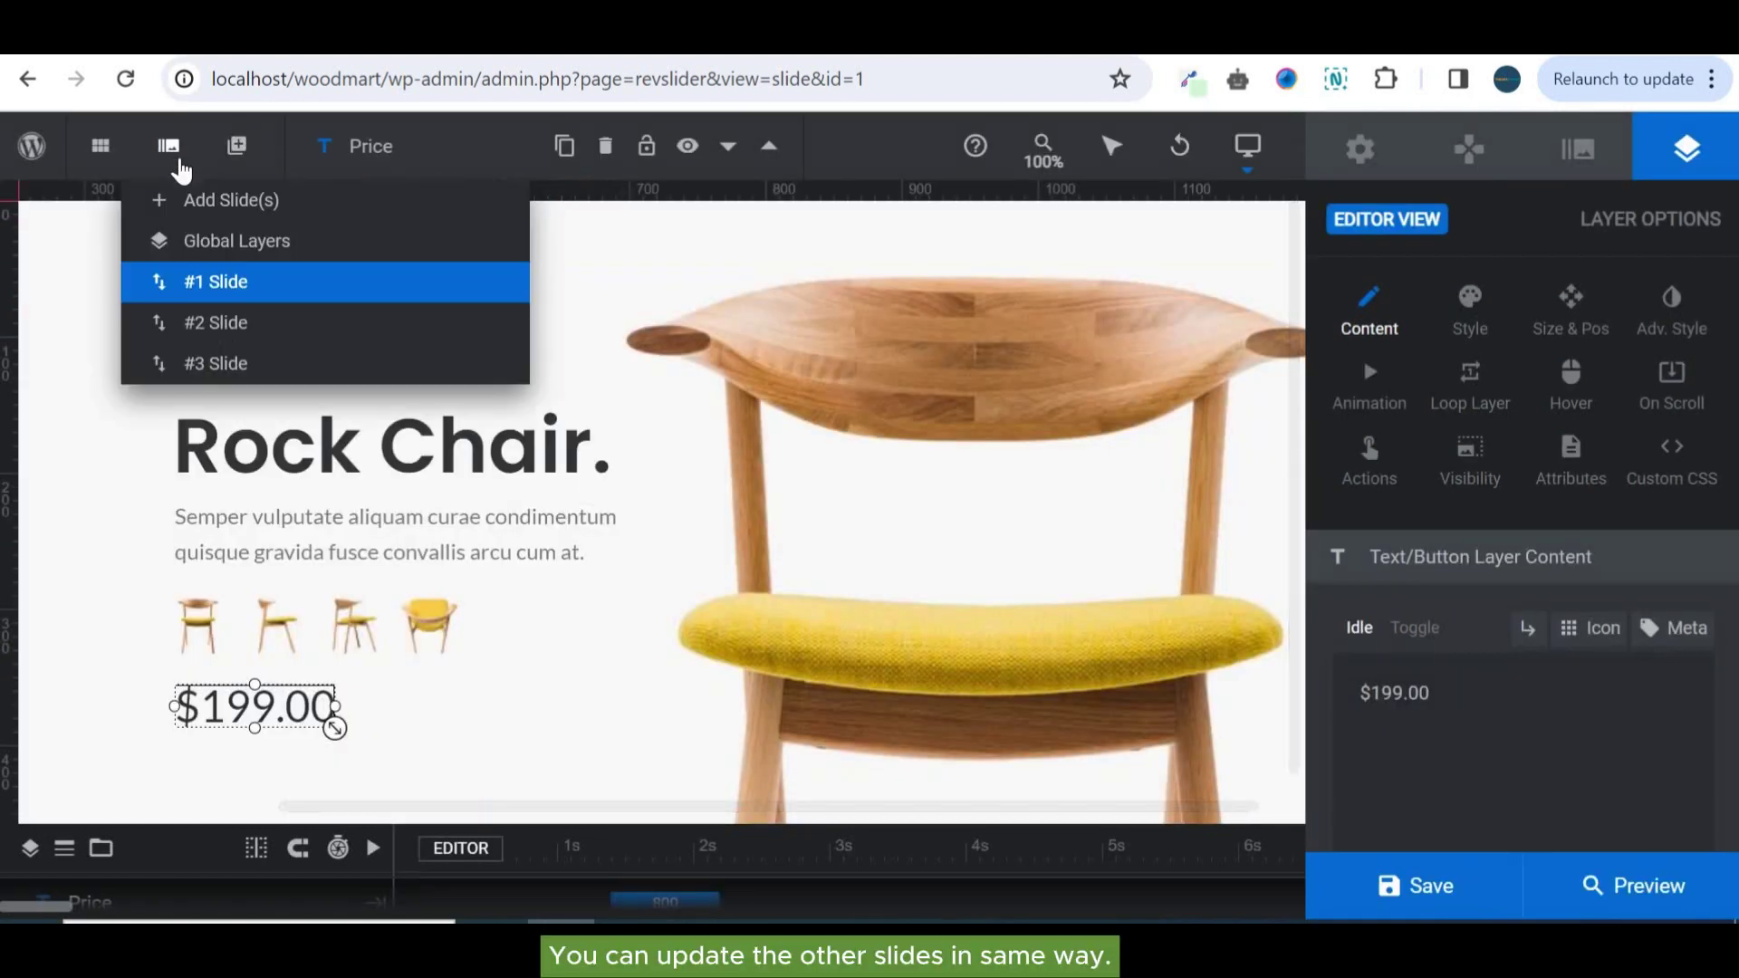
{"action": "mouse_move", "coordinate": [361, 303]}
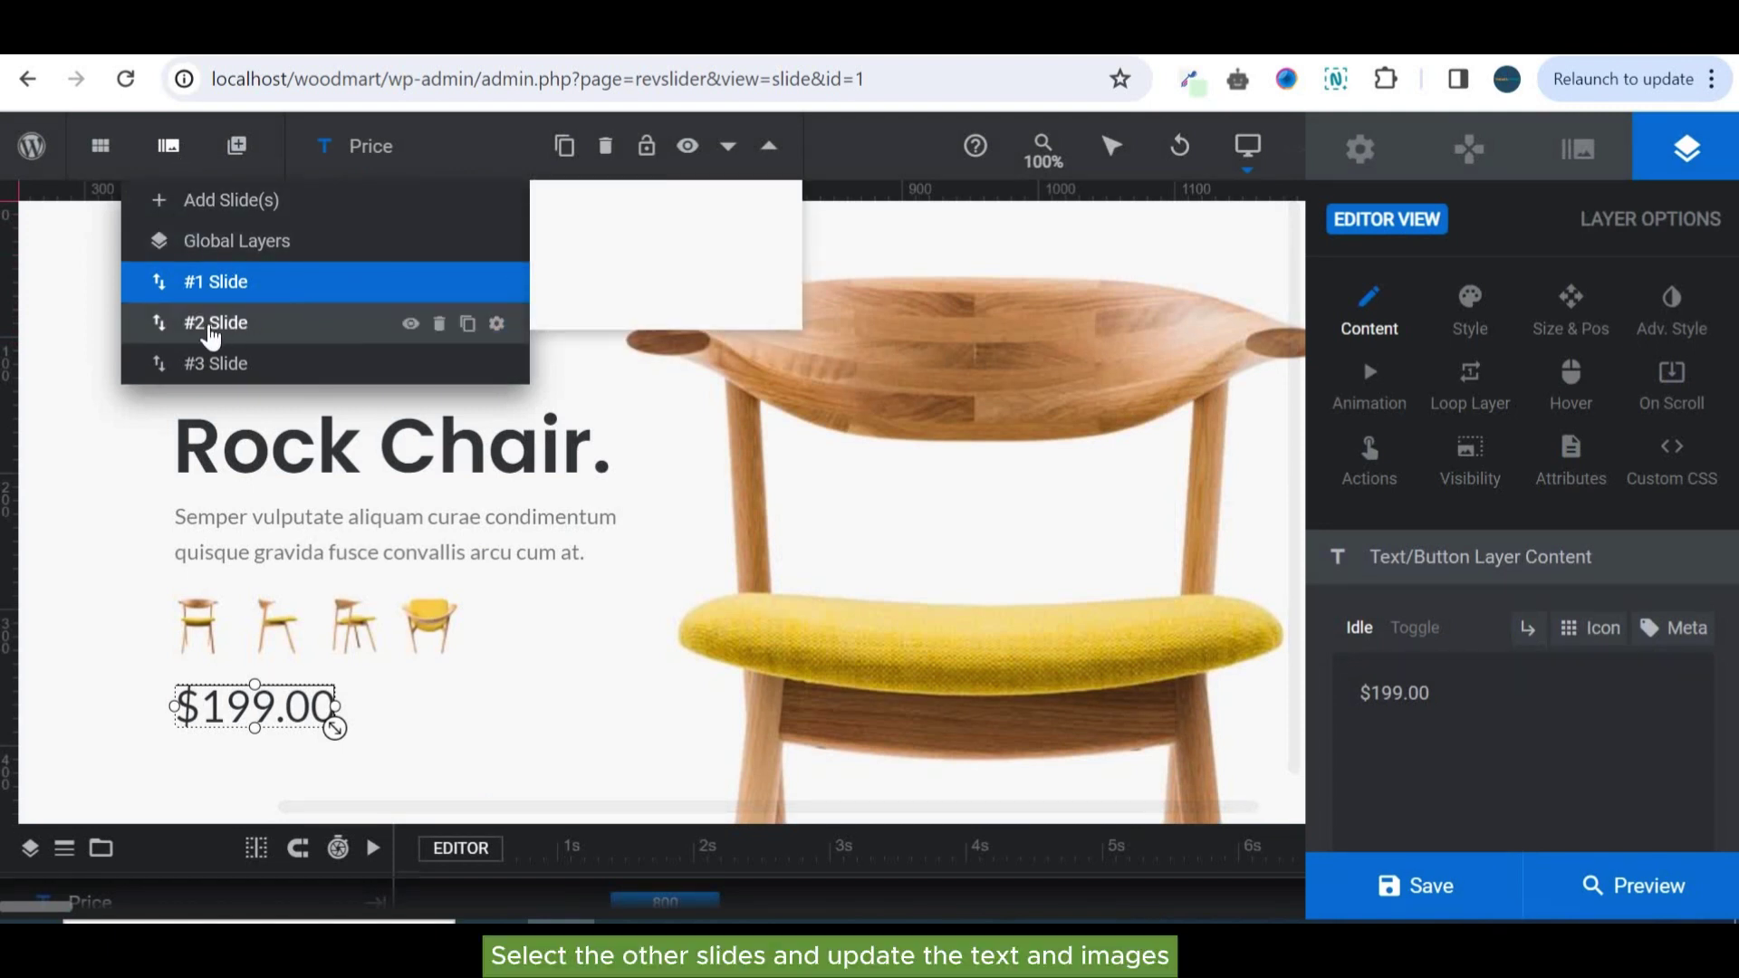
{"action": "left_click", "coordinate": [207, 328]}
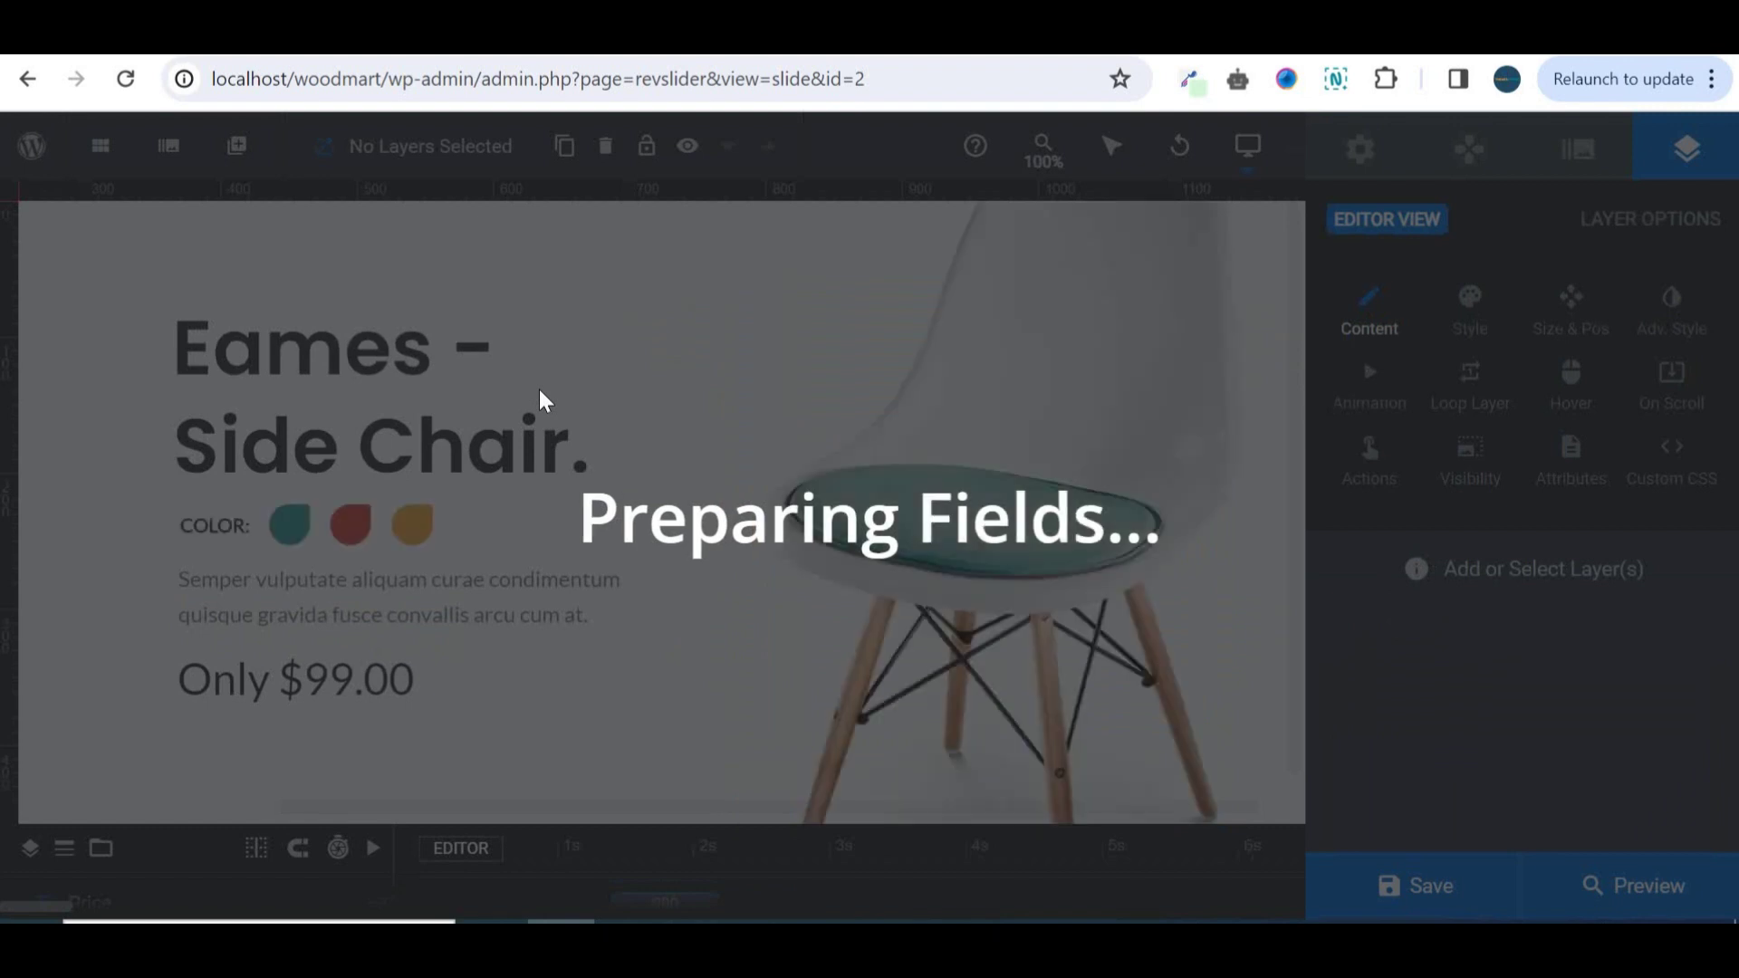
{"action": "left_click", "coordinate": [452, 360]}
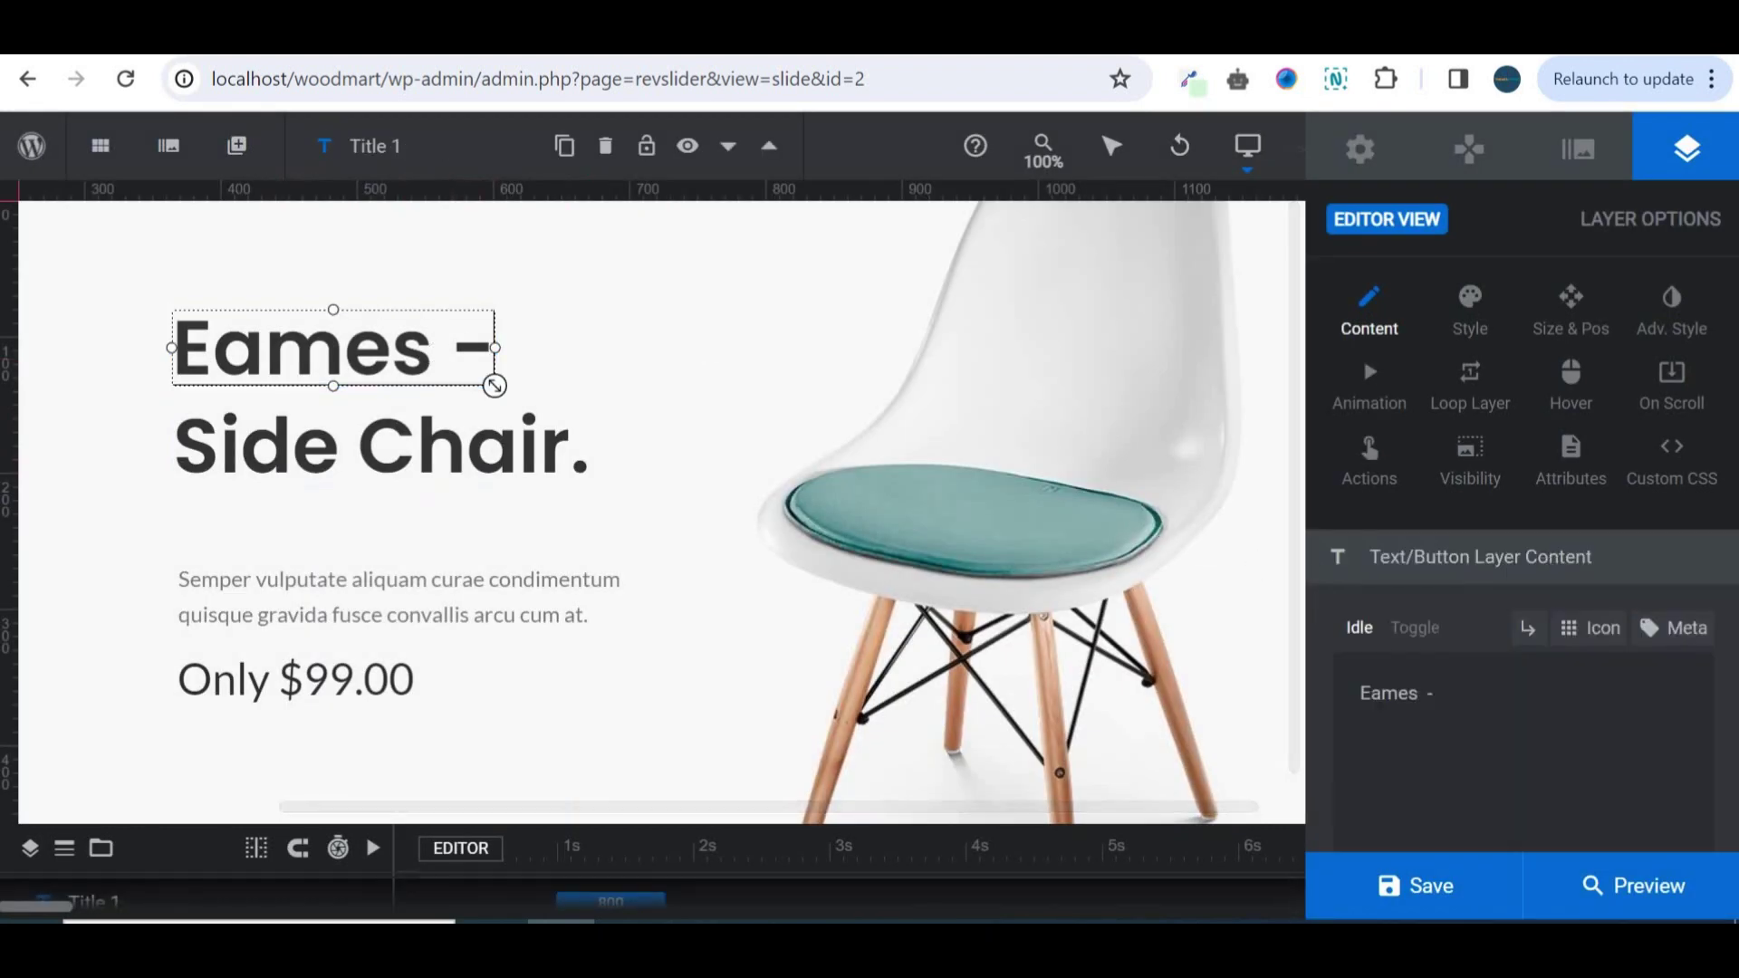
{"action": "key", "text": "ctrl+a"}
{"action": "type", "text": "My"}
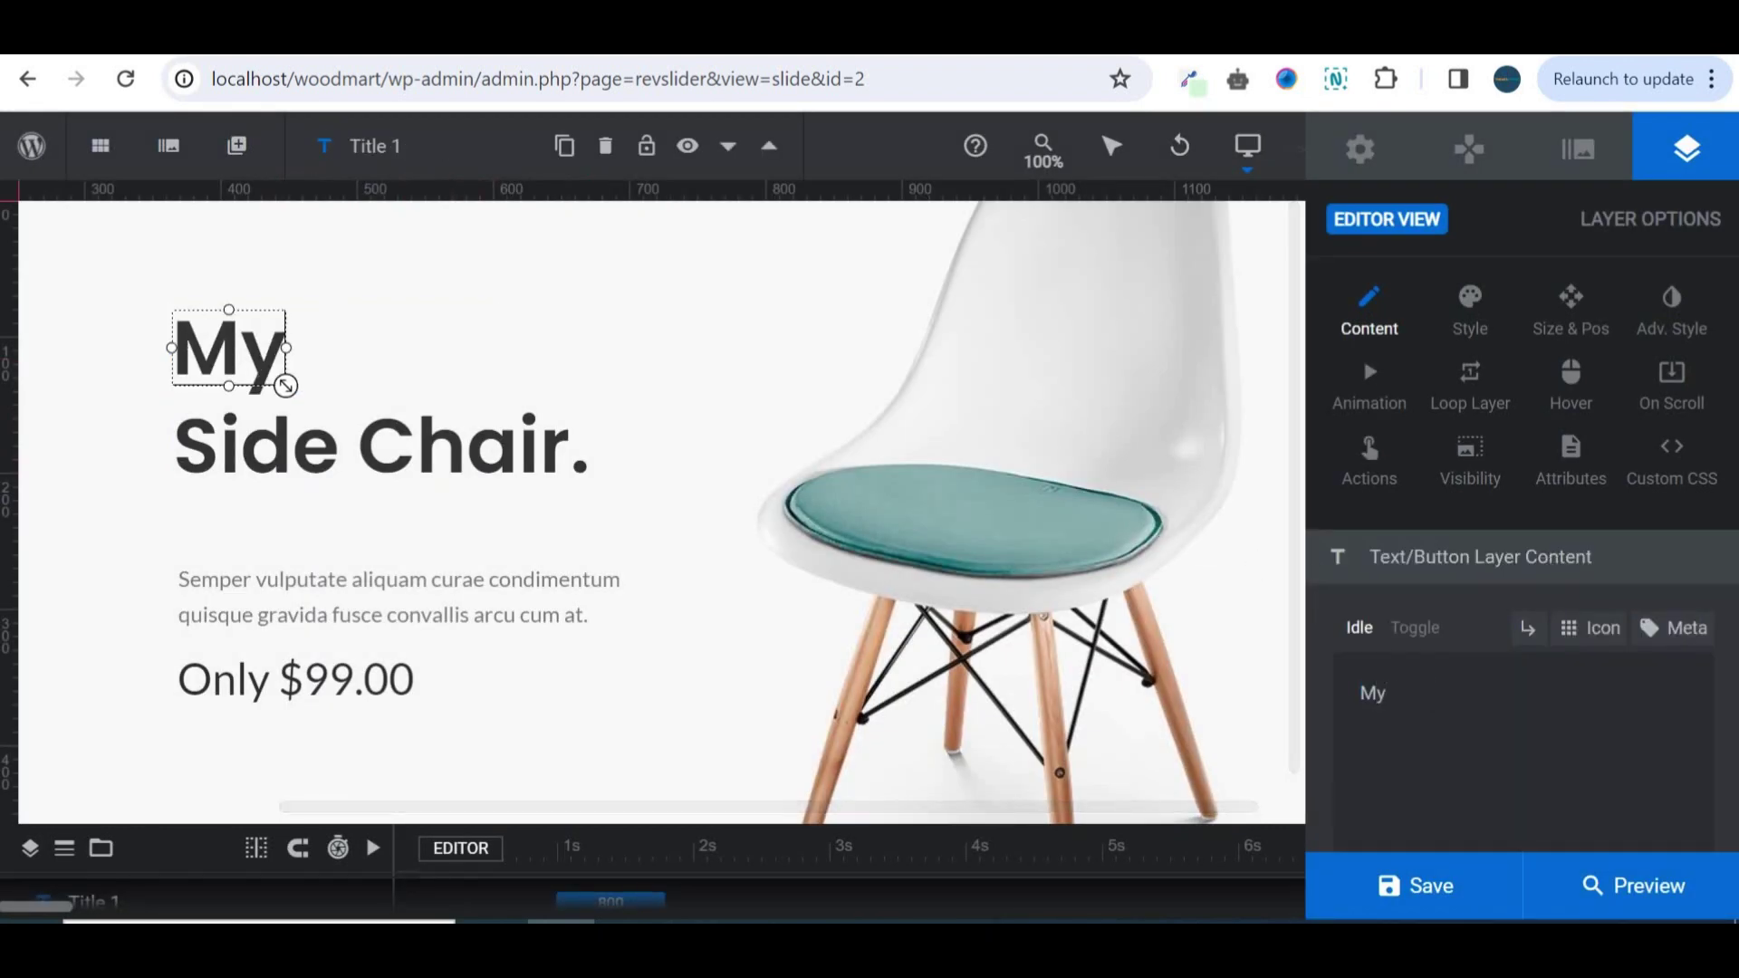
{"action": "type", "text": " eCommerce"}
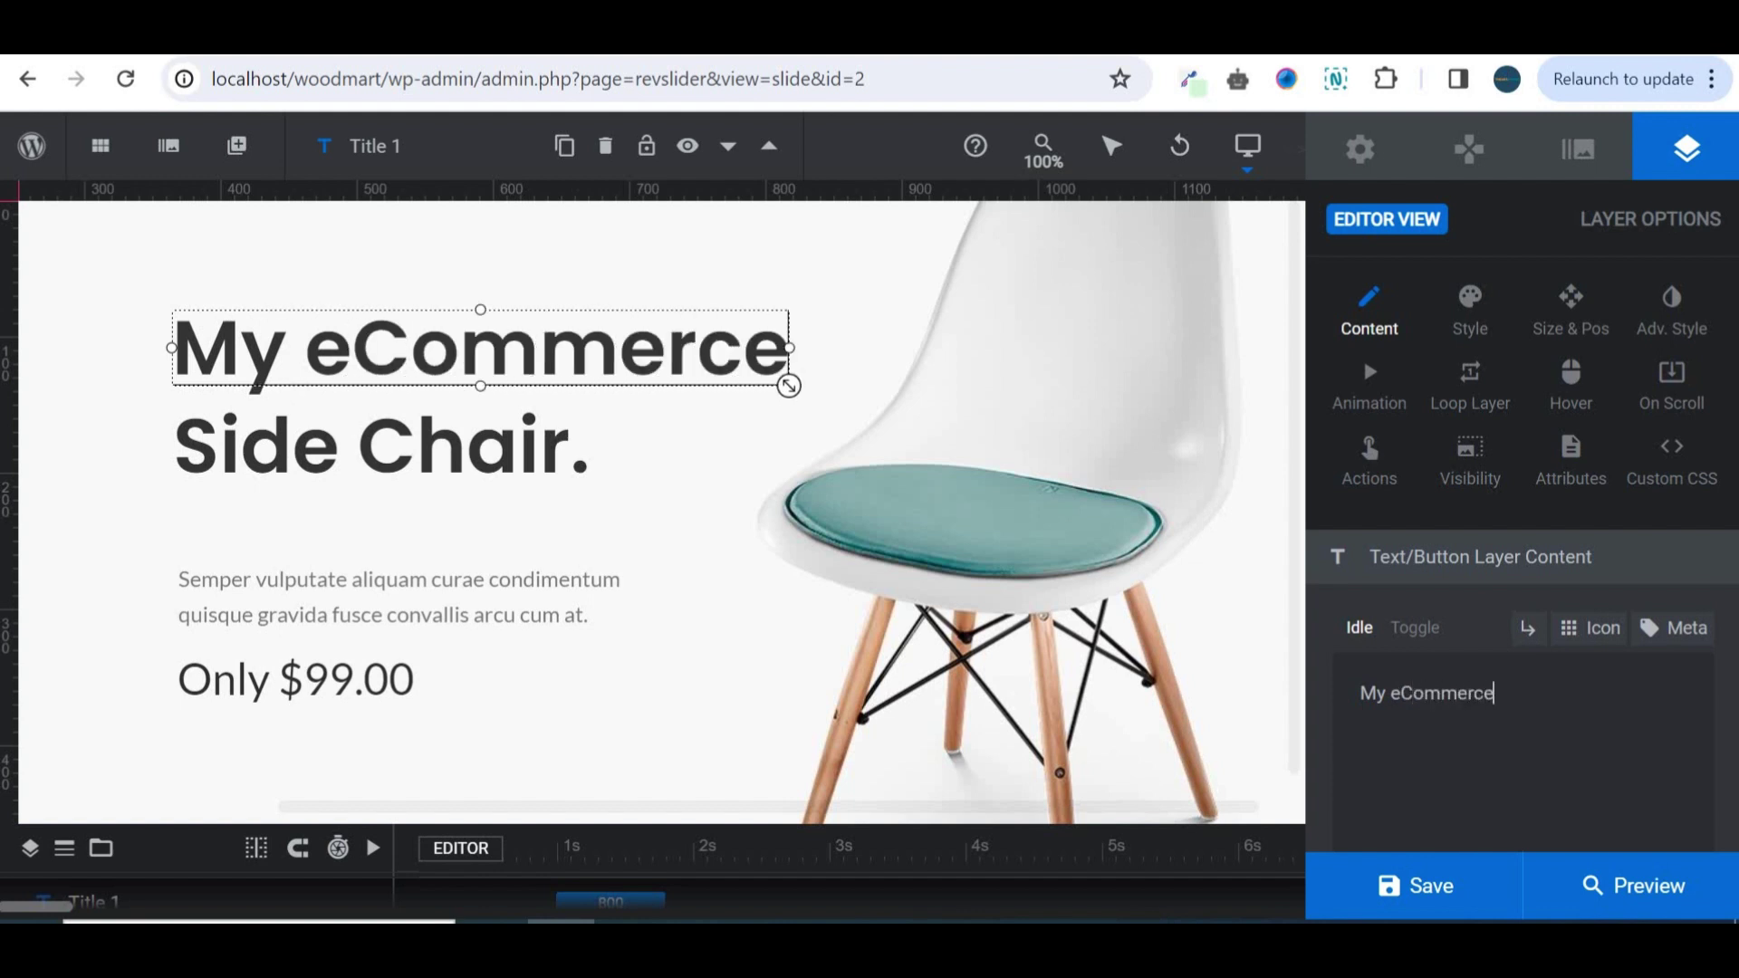
Replace the text of the second title line on slide 2 with "Website"
{"action": "left_click", "coordinate": [440, 471]}
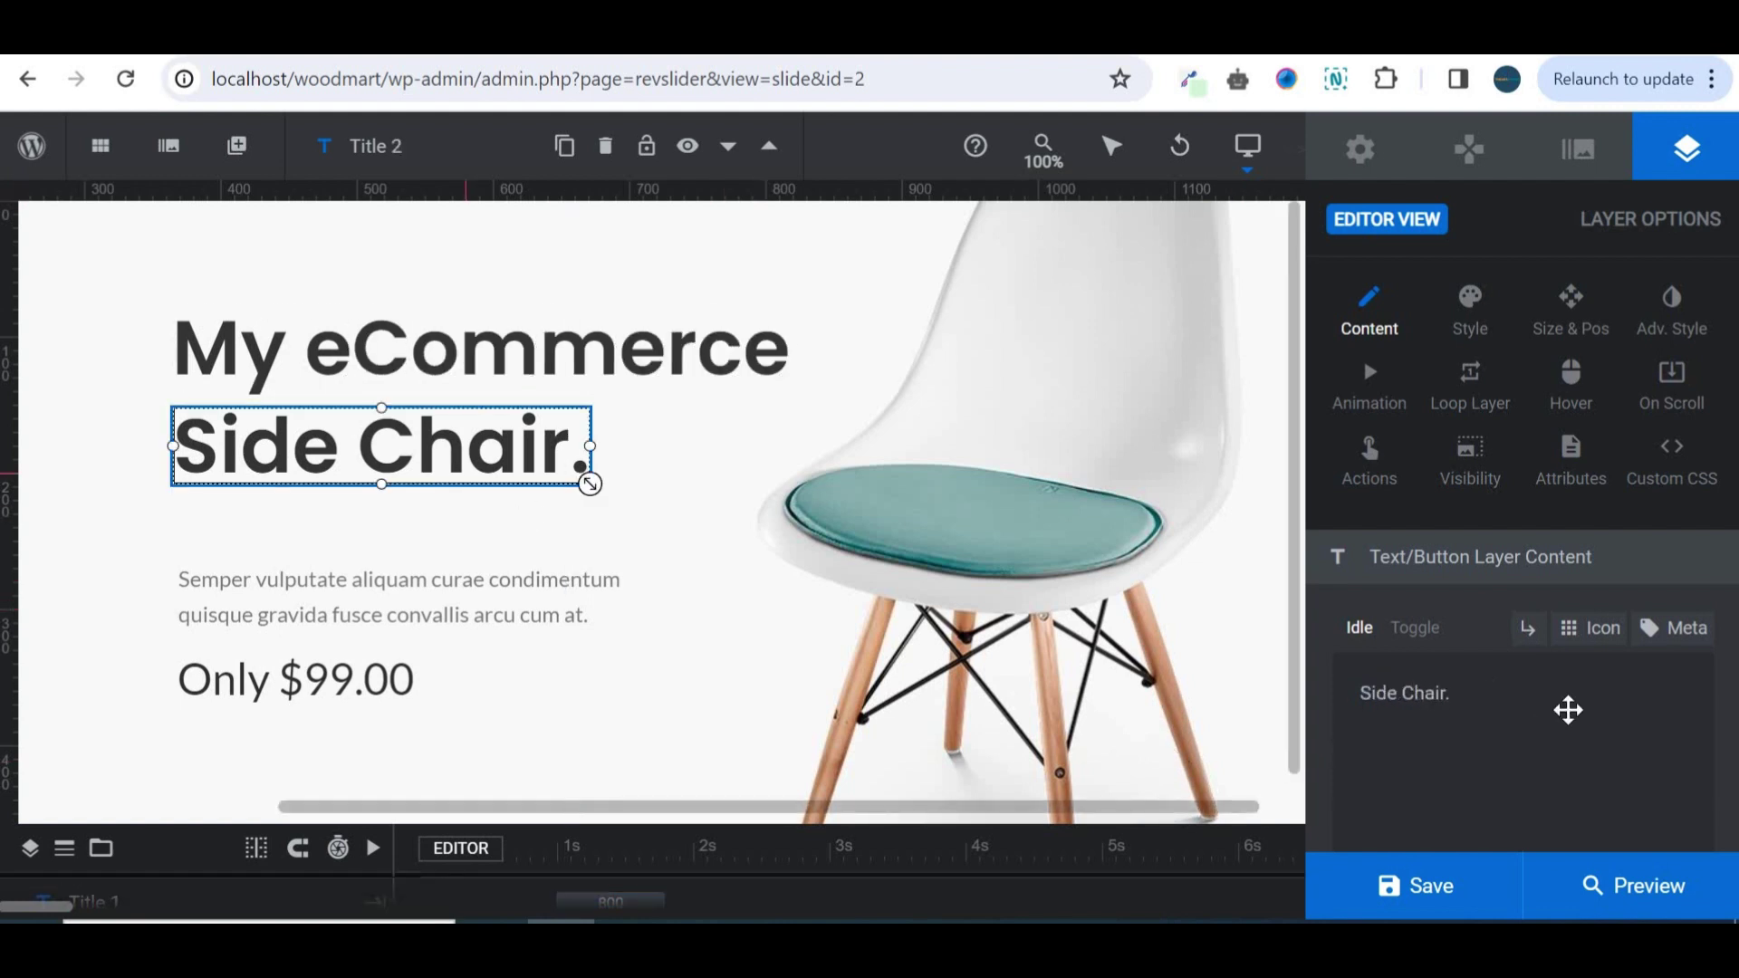
{"action": "key", "text": "ctrl+a"}
{"action": "type", "text": "We"}
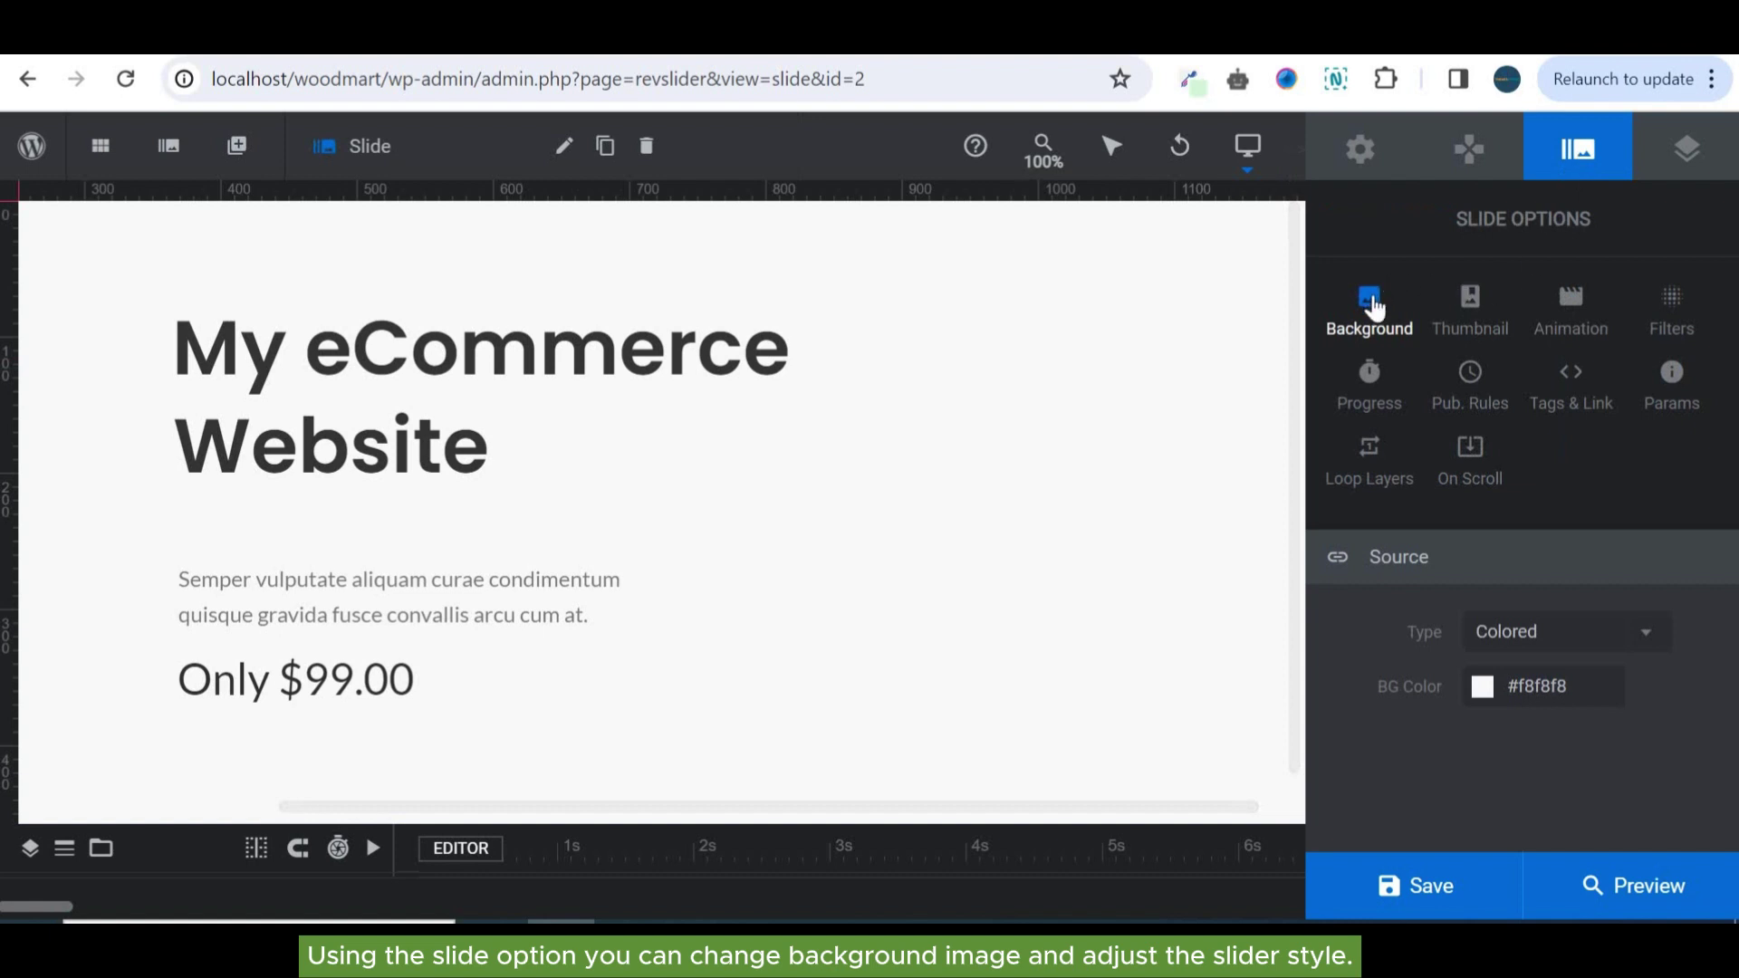
Set slide 2's background type to Image and insert page-title-shop.jpg from the media library
{"action": "left_click", "coordinate": [1642, 639]}
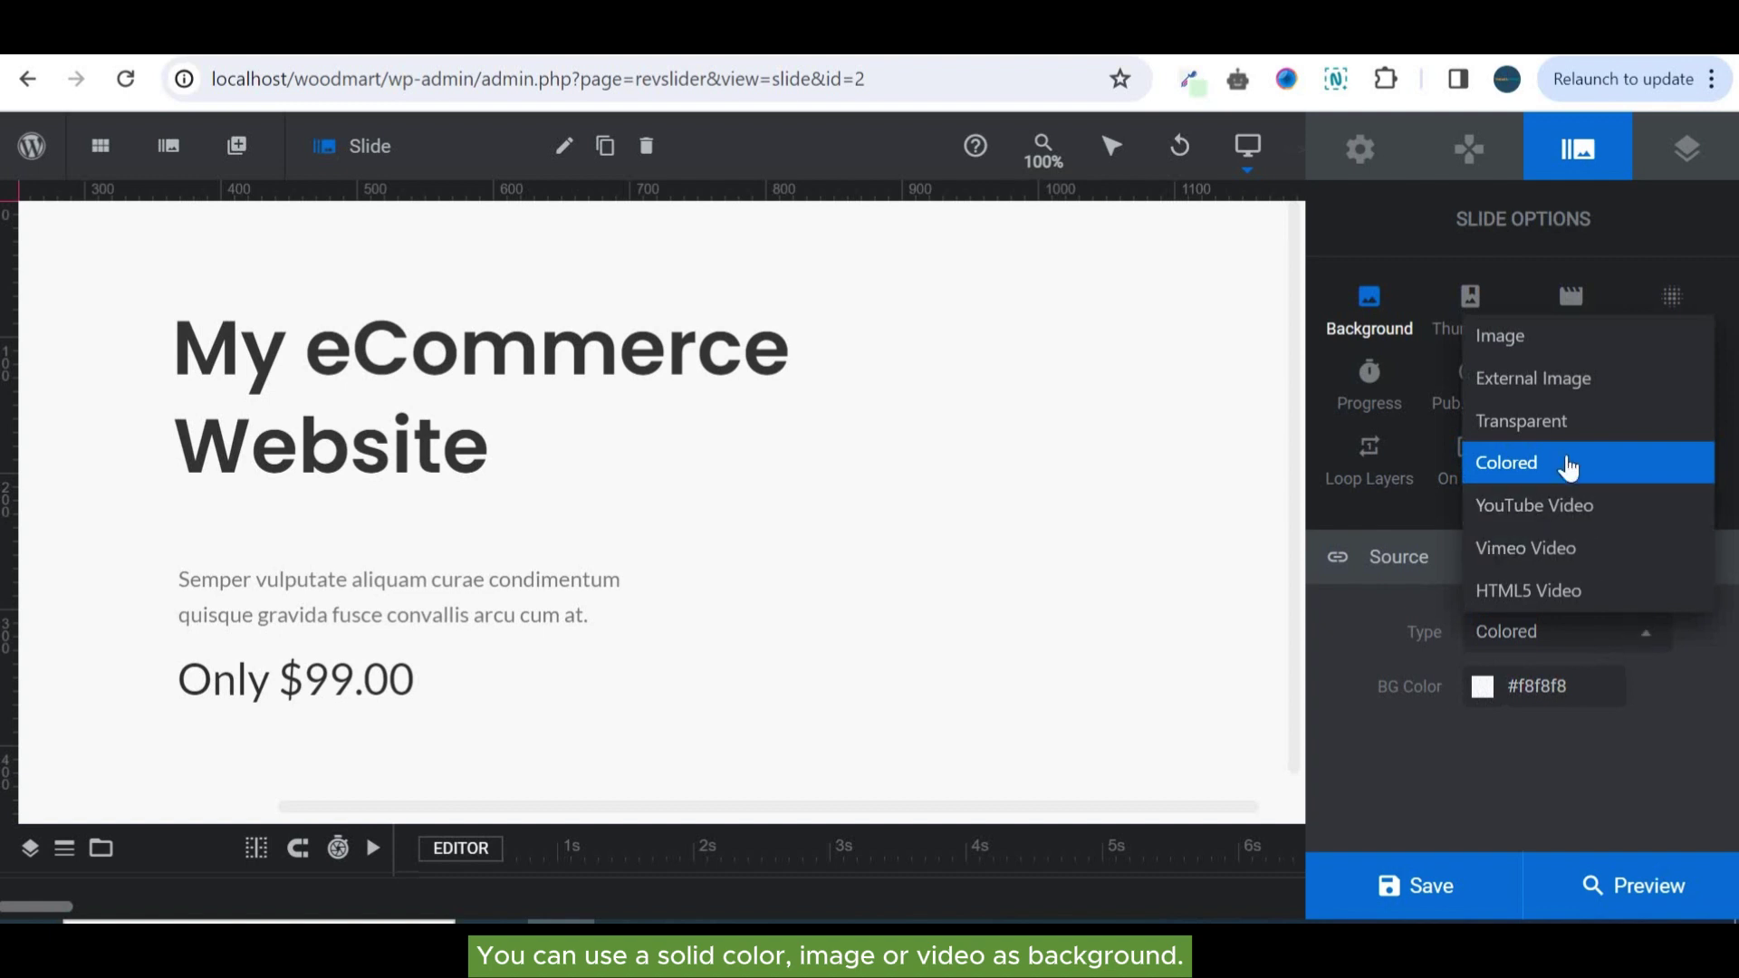
{"action": "left_click", "coordinate": [1556, 349]}
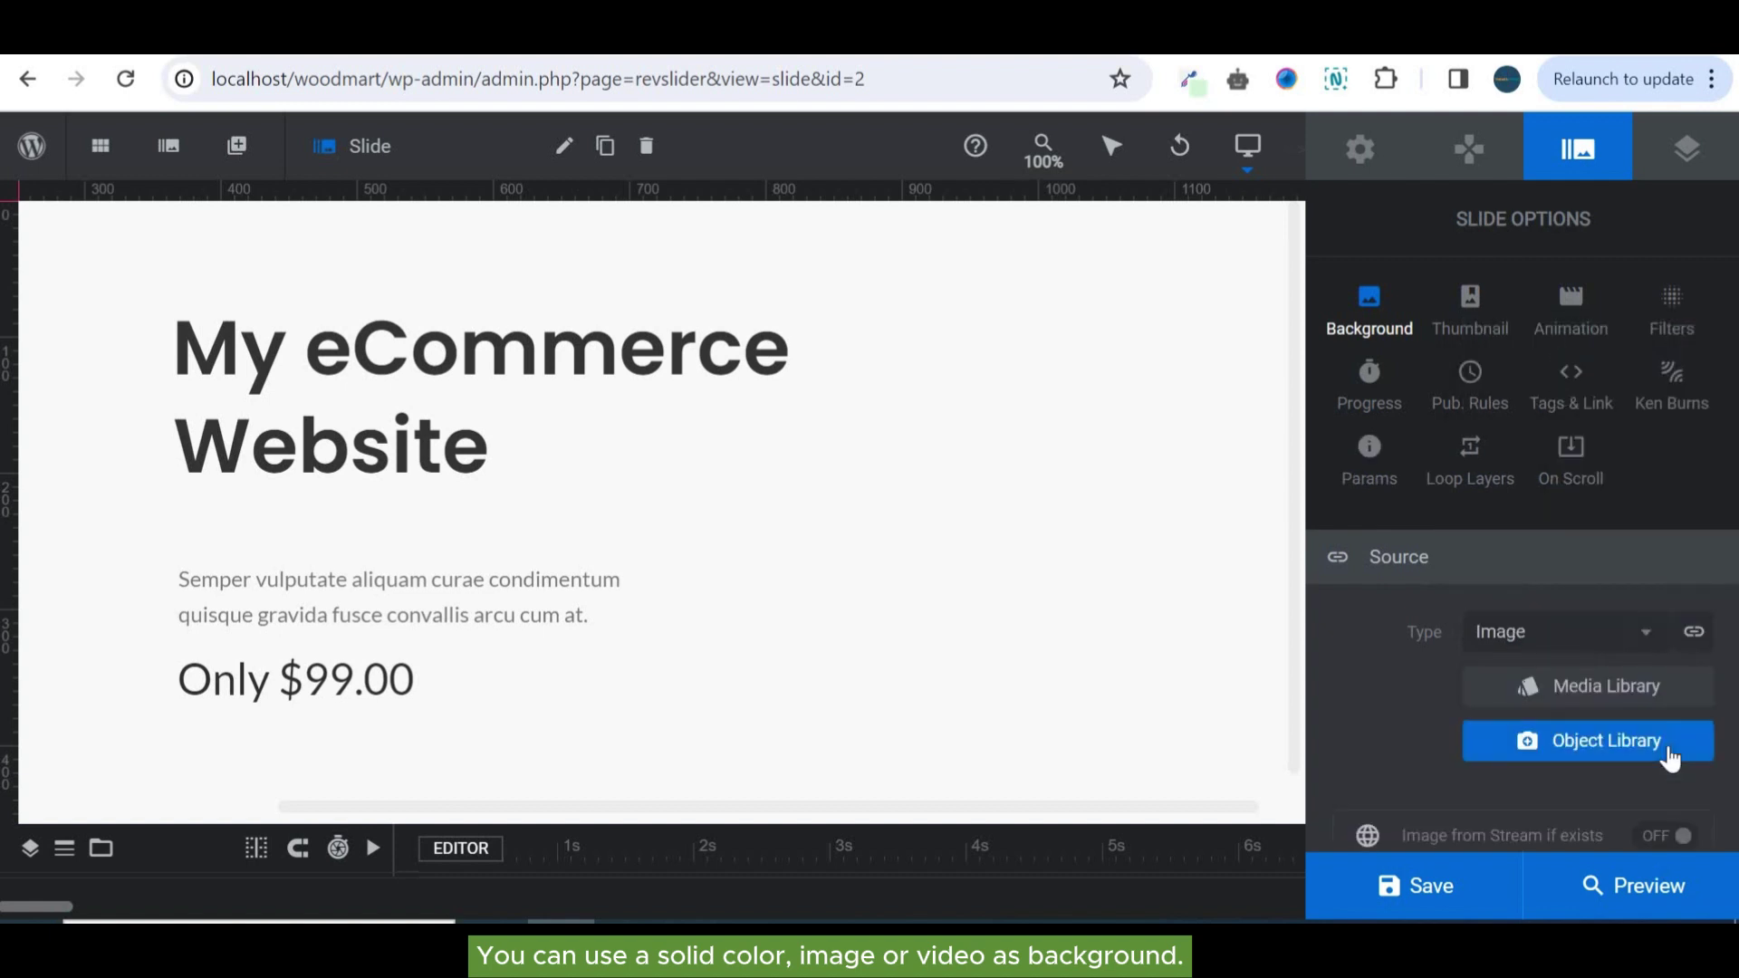
{"action": "left_click", "coordinate": [1572, 707]}
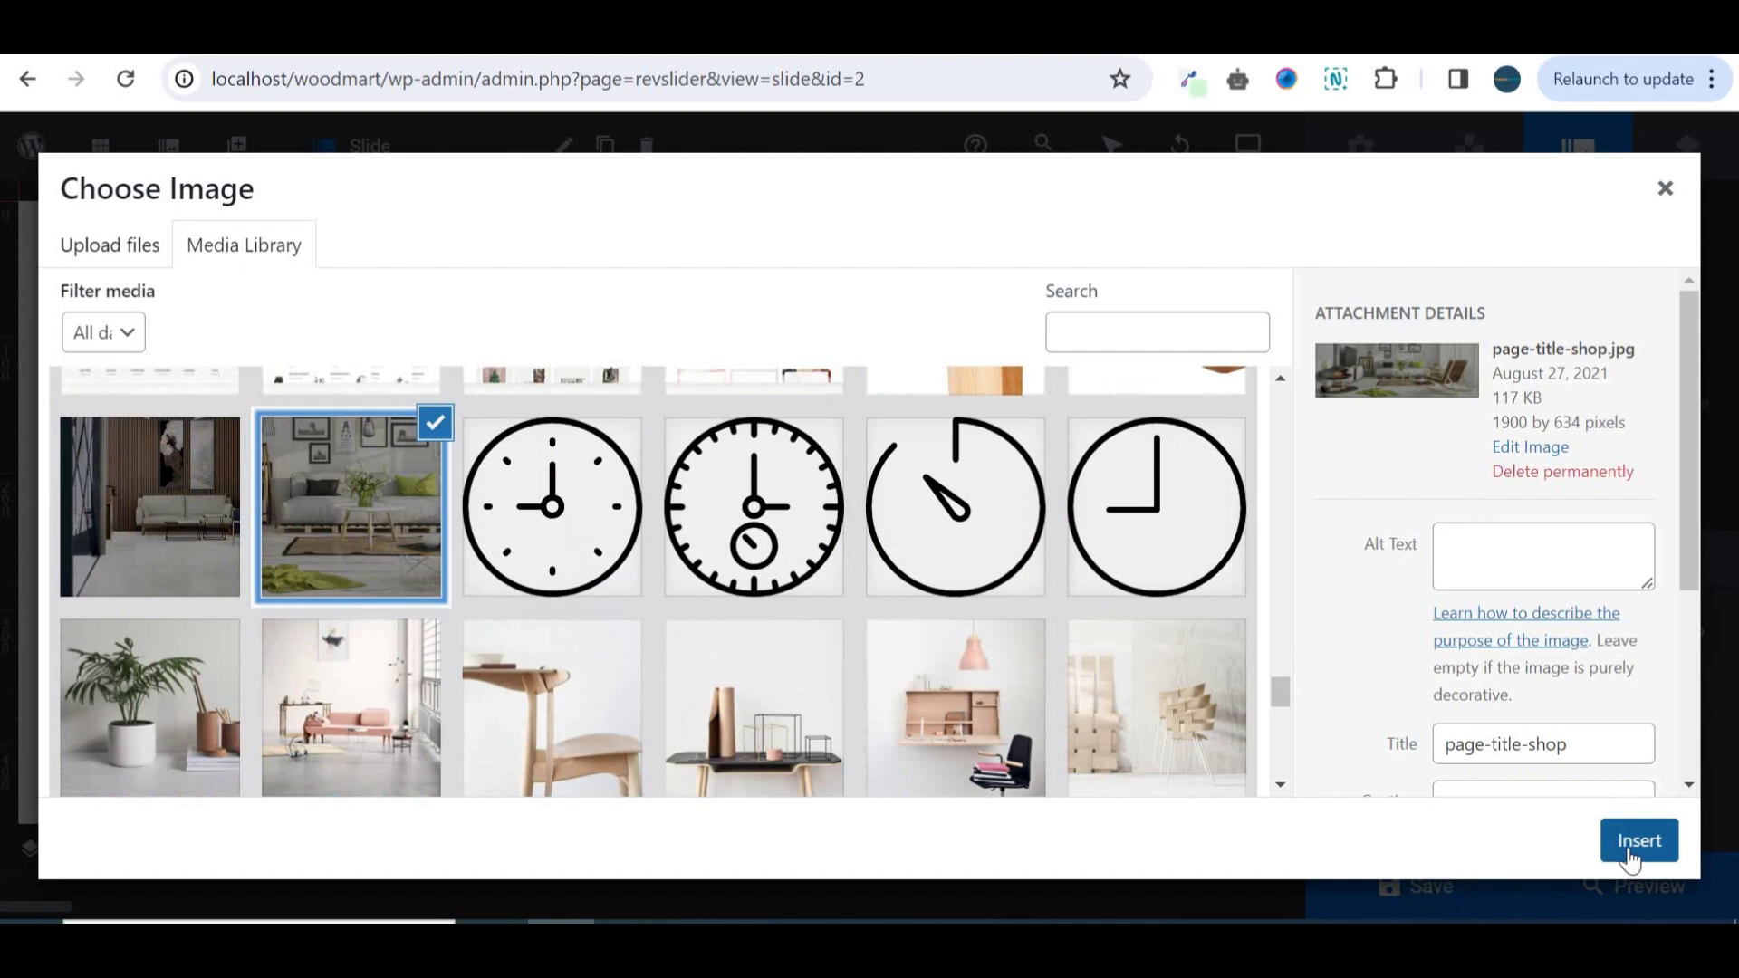
{"action": "left_click", "coordinate": [1640, 841]}
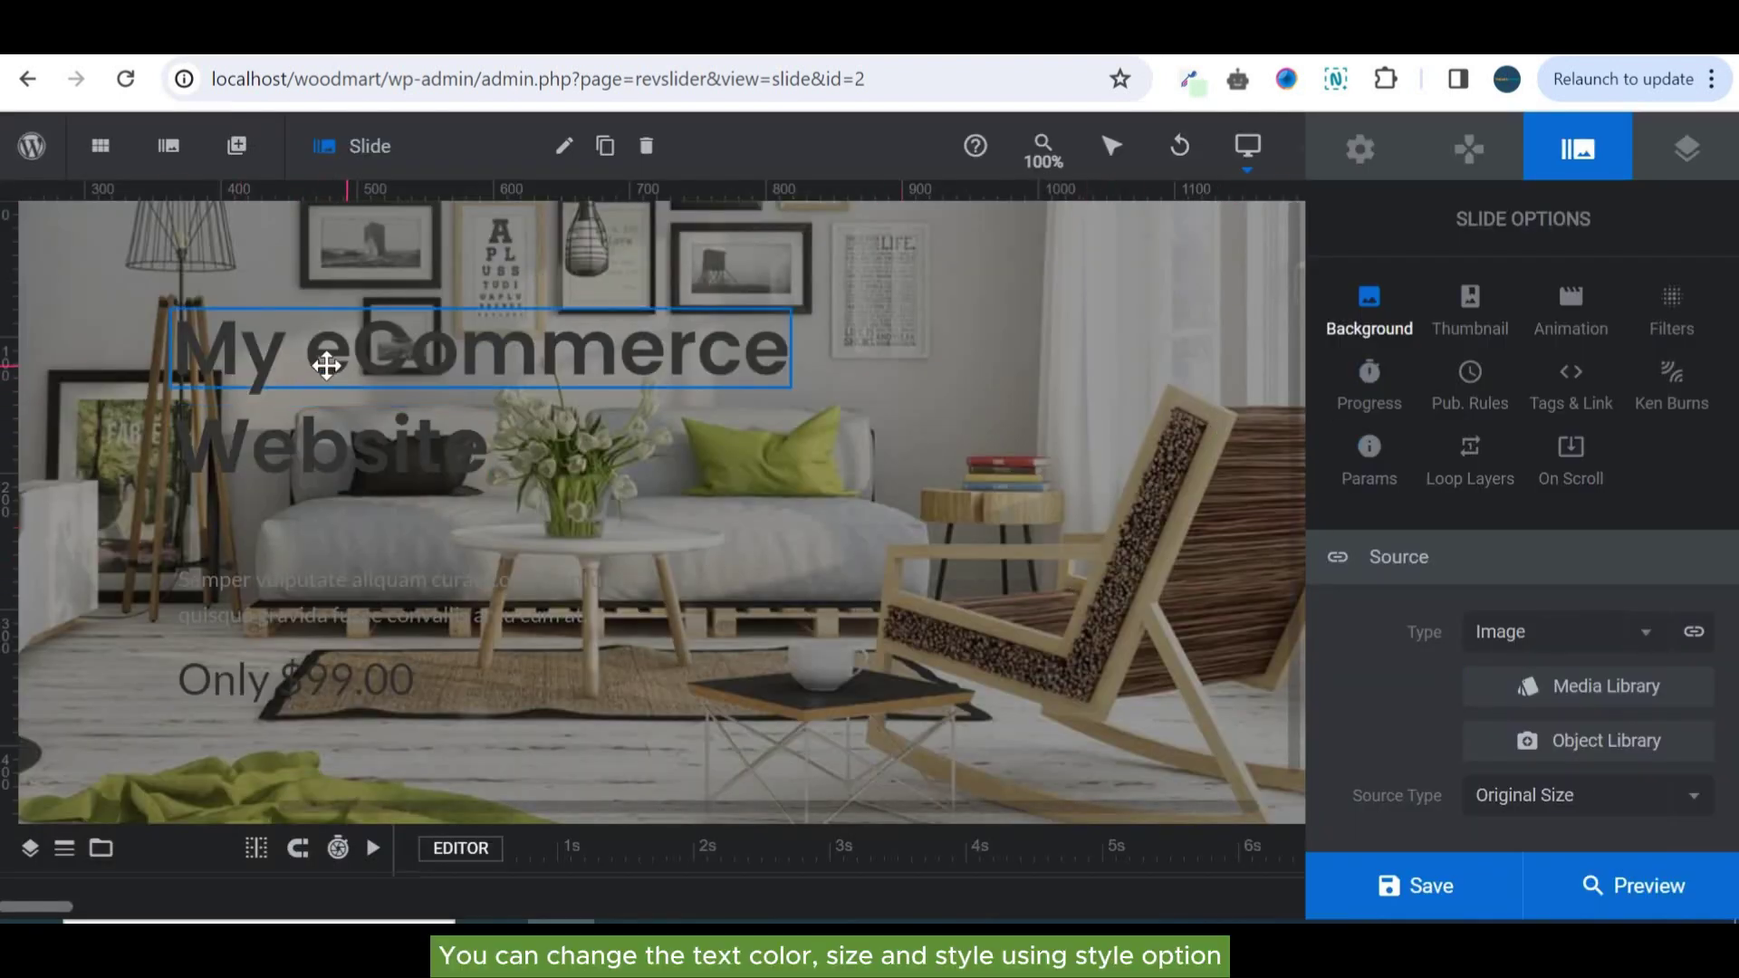
Set the text color of the "My eCommerce" title on slide 2 to #ffffff
{"action": "left_click", "coordinate": [326, 365]}
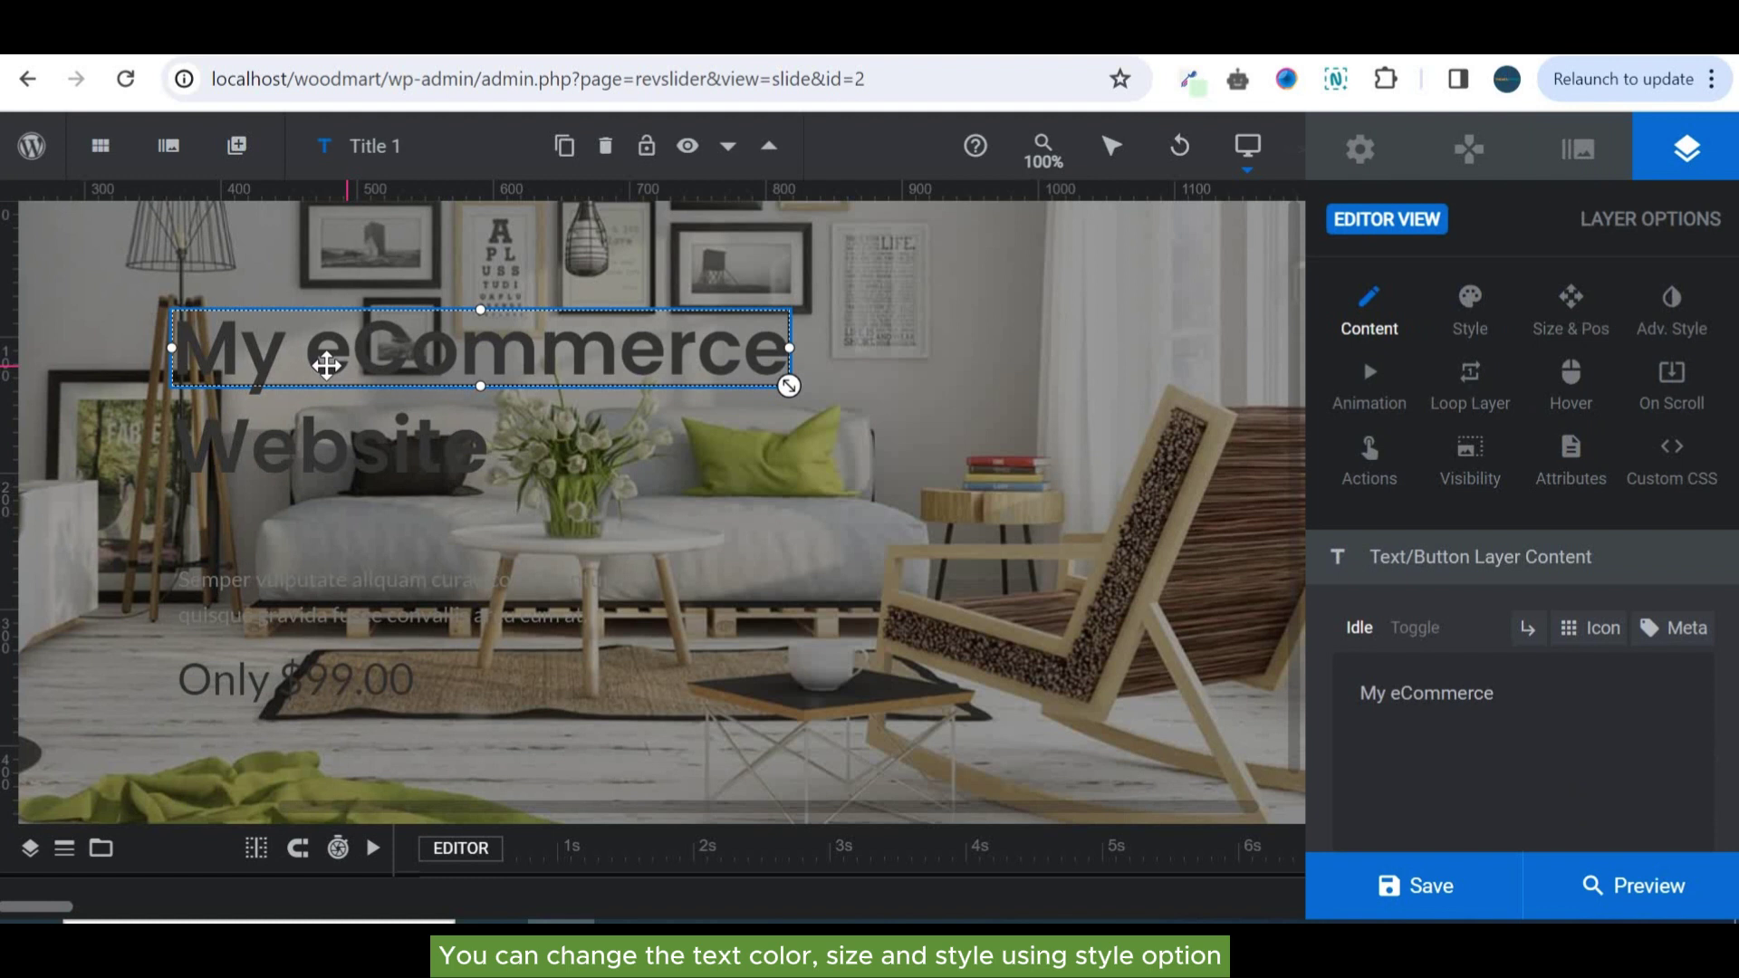
{"action": "left_click", "coordinate": [1471, 340]}
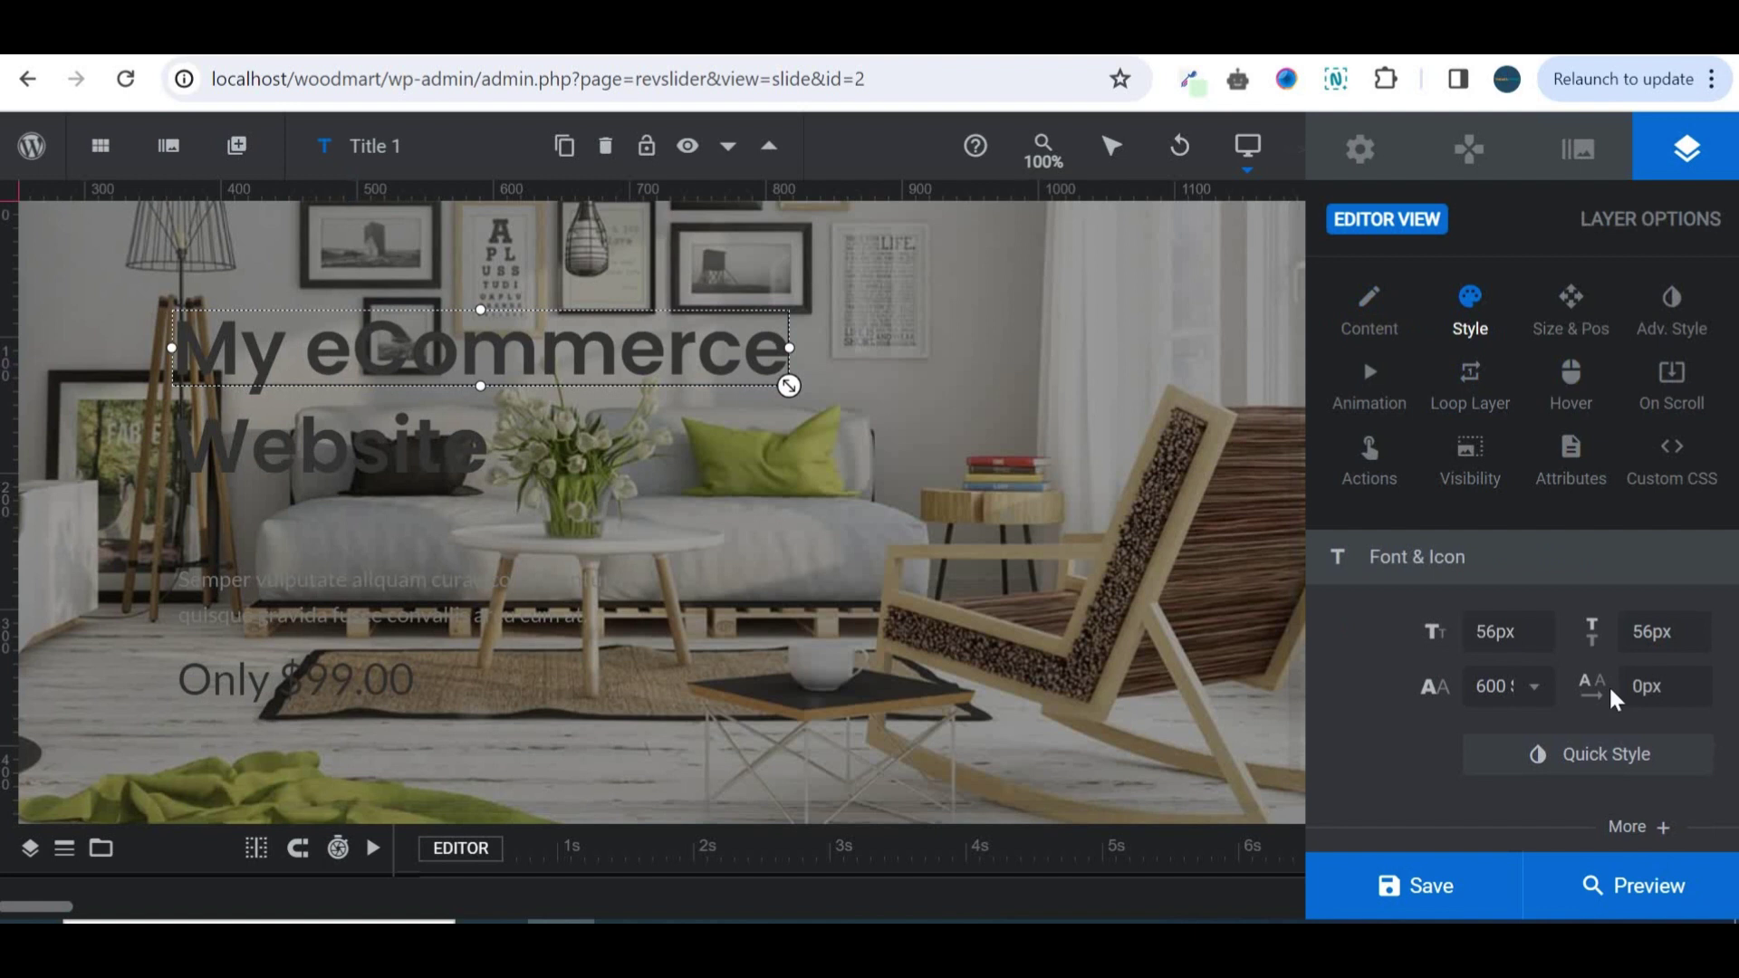
{"action": "scroll", "coordinate": [1710, 528], "scroll_direction": "down", "scroll_amount": 4}
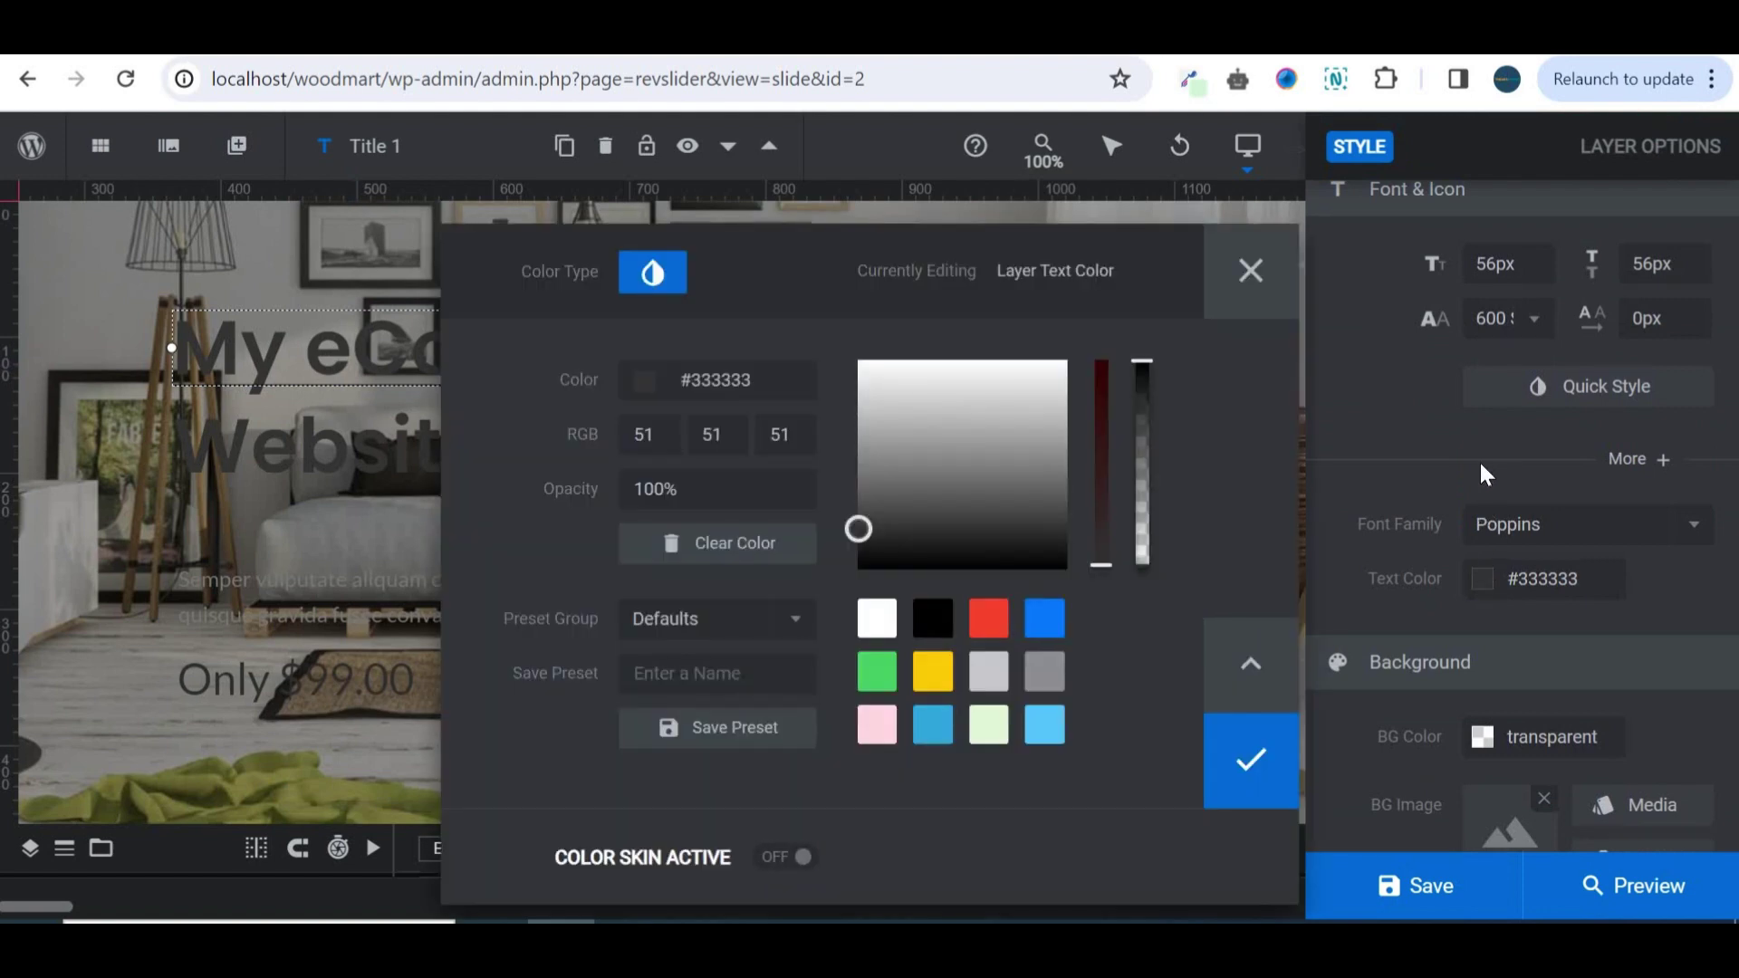
{"action": "left_click_drag", "start_coordinate": [910, 438], "coordinate": [839, 326]}
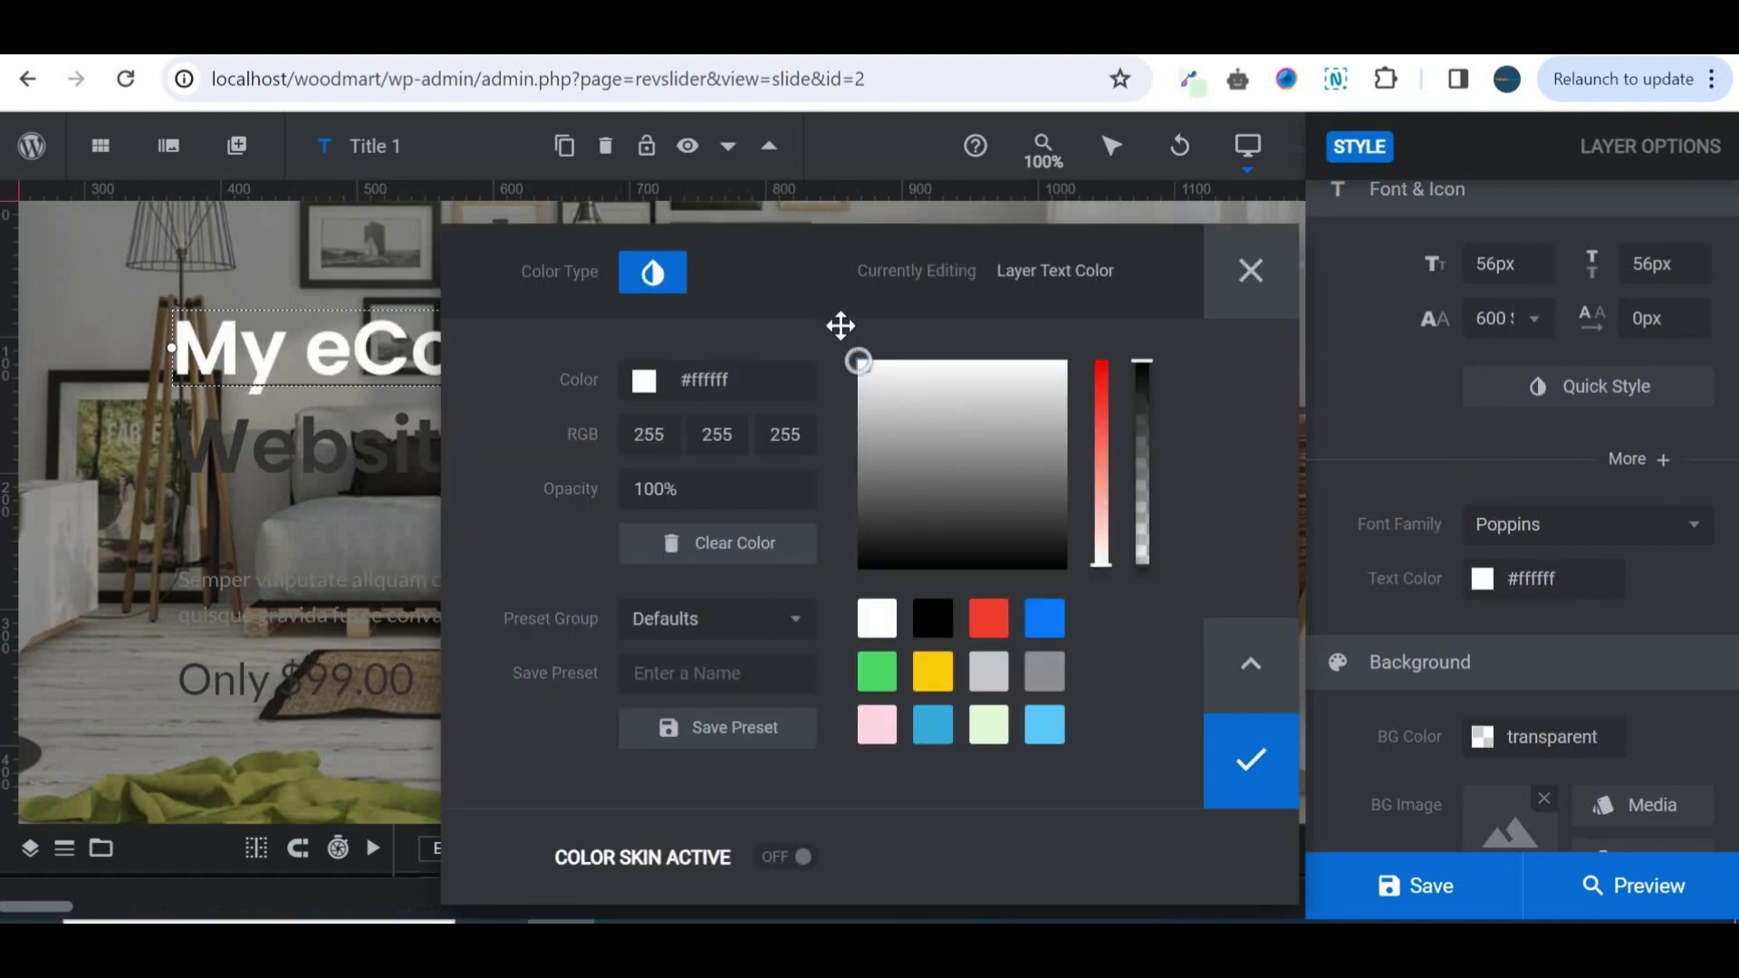
{"action": "left_click", "coordinate": [1254, 763]}
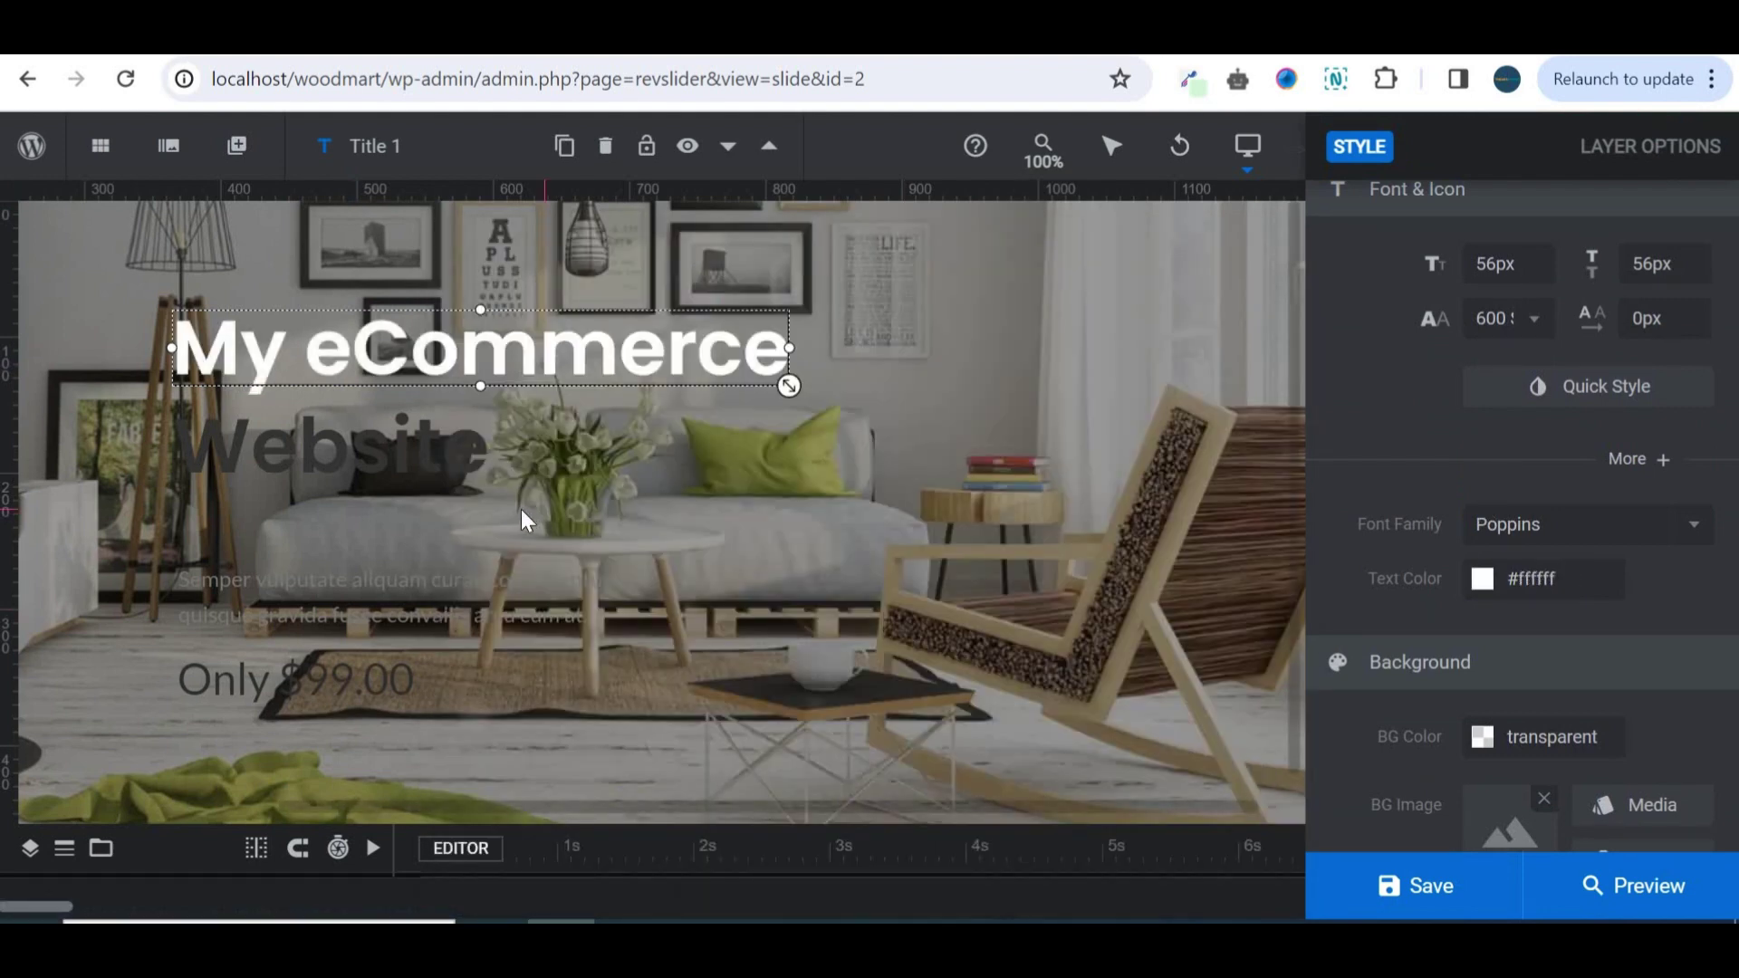
Change the text color of the "Website" title to the green preset #4cd964
{"action": "left_click", "coordinate": [451, 439]}
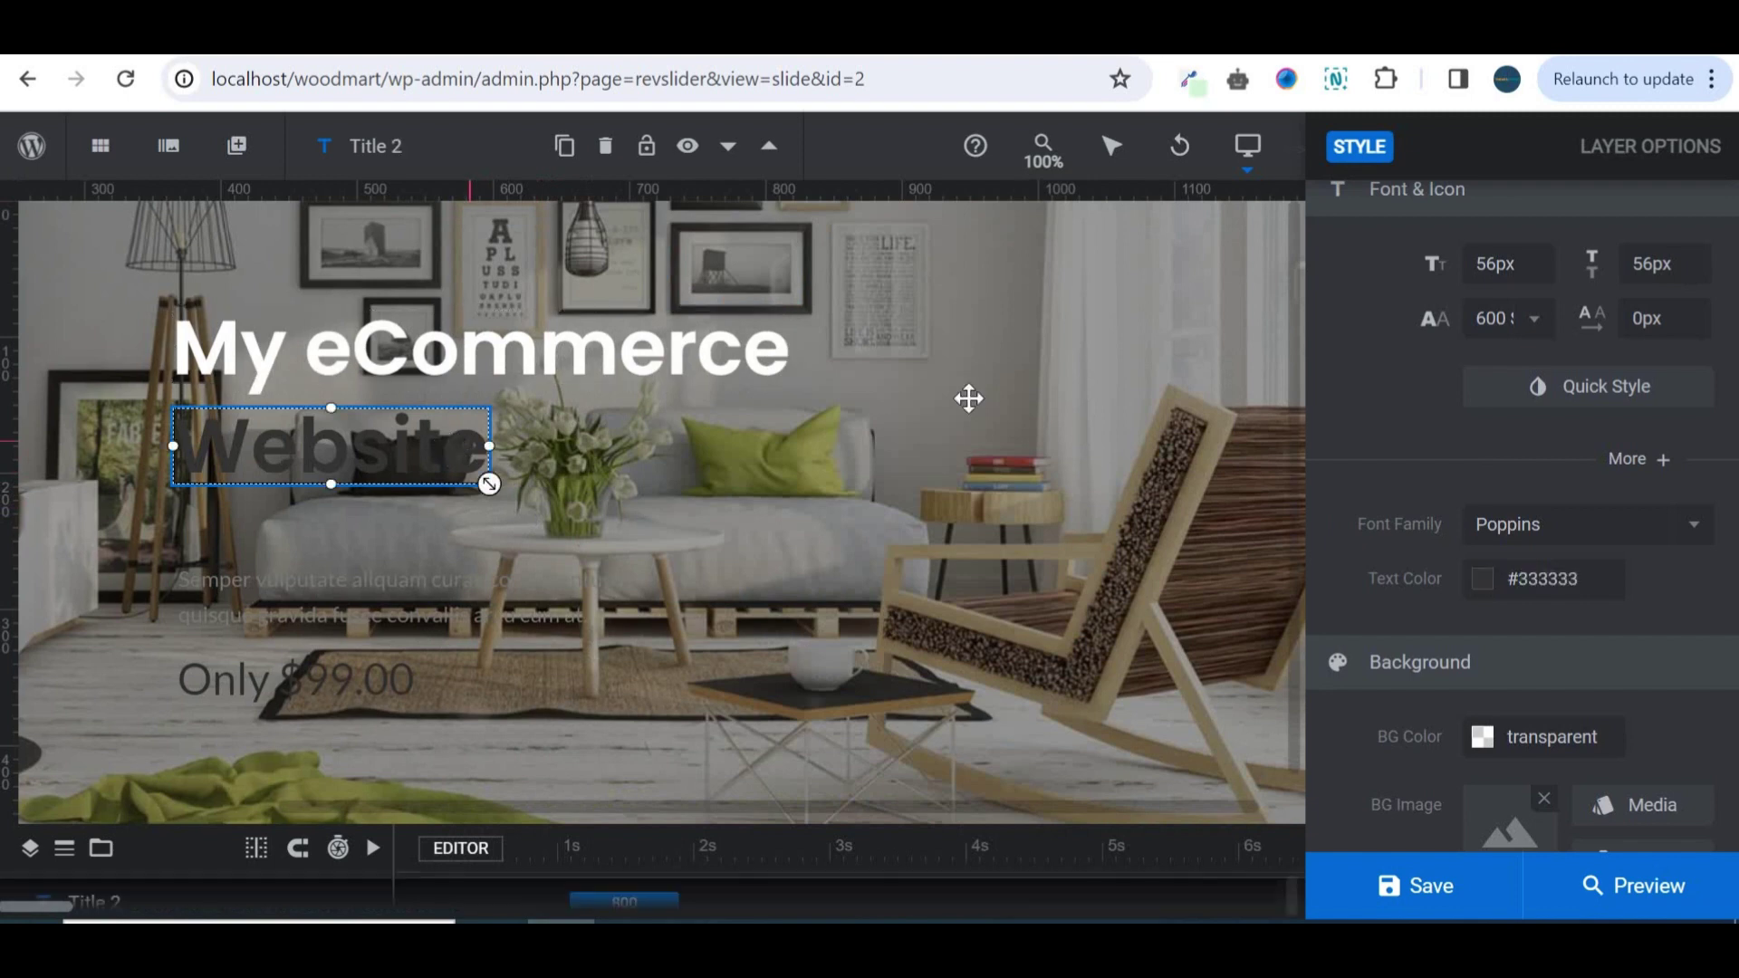
{"action": "left_click", "coordinate": [1481, 580]}
{"action": "left_click", "coordinate": [875, 623]}
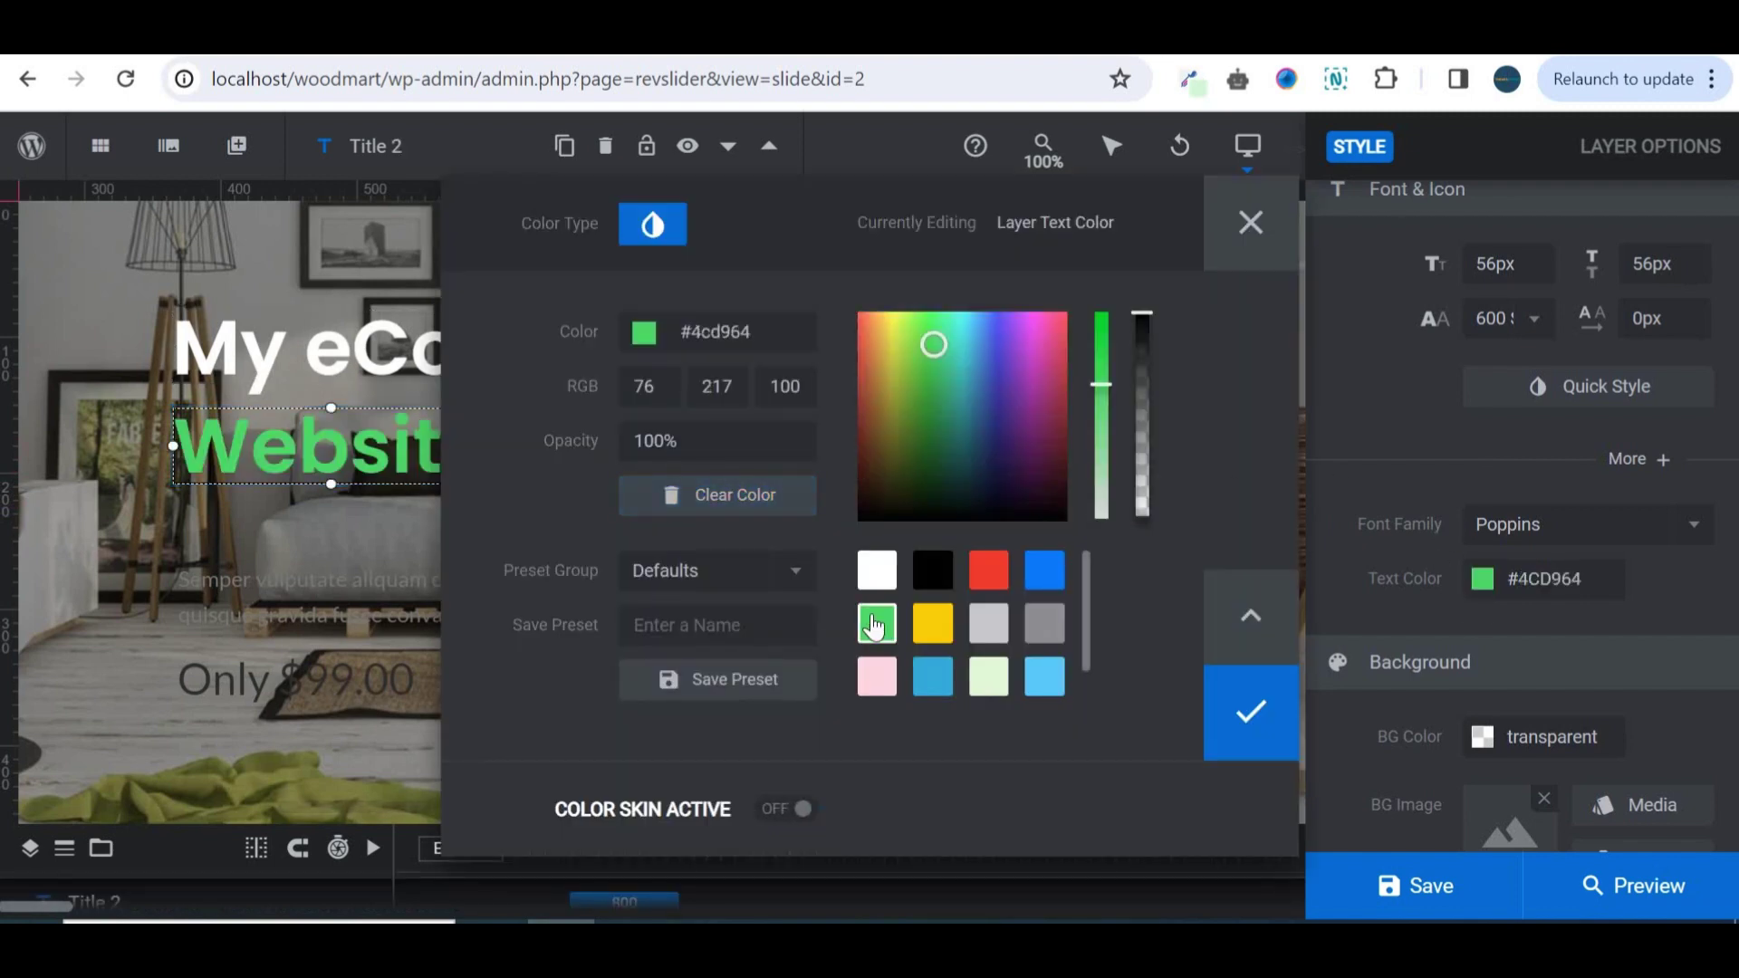
{"action": "left_click", "coordinate": [1251, 712]}
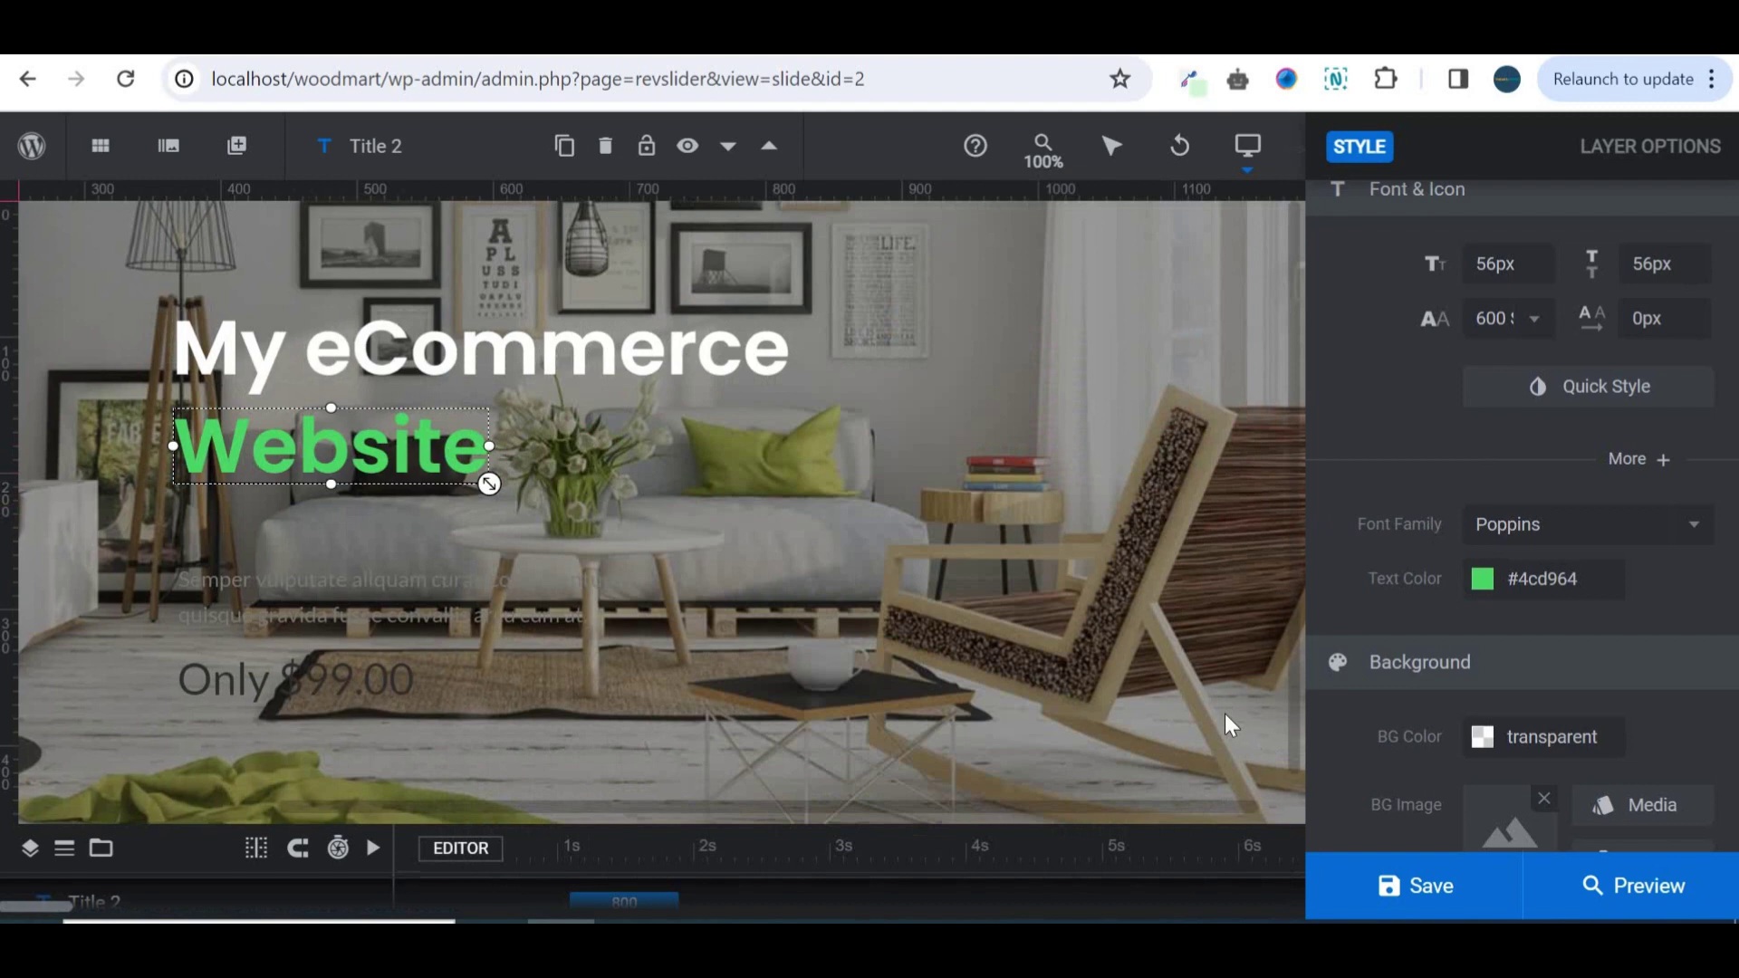
Set the description text below the titles to the color #ffffff
{"action": "left_click", "coordinate": [492, 596]}
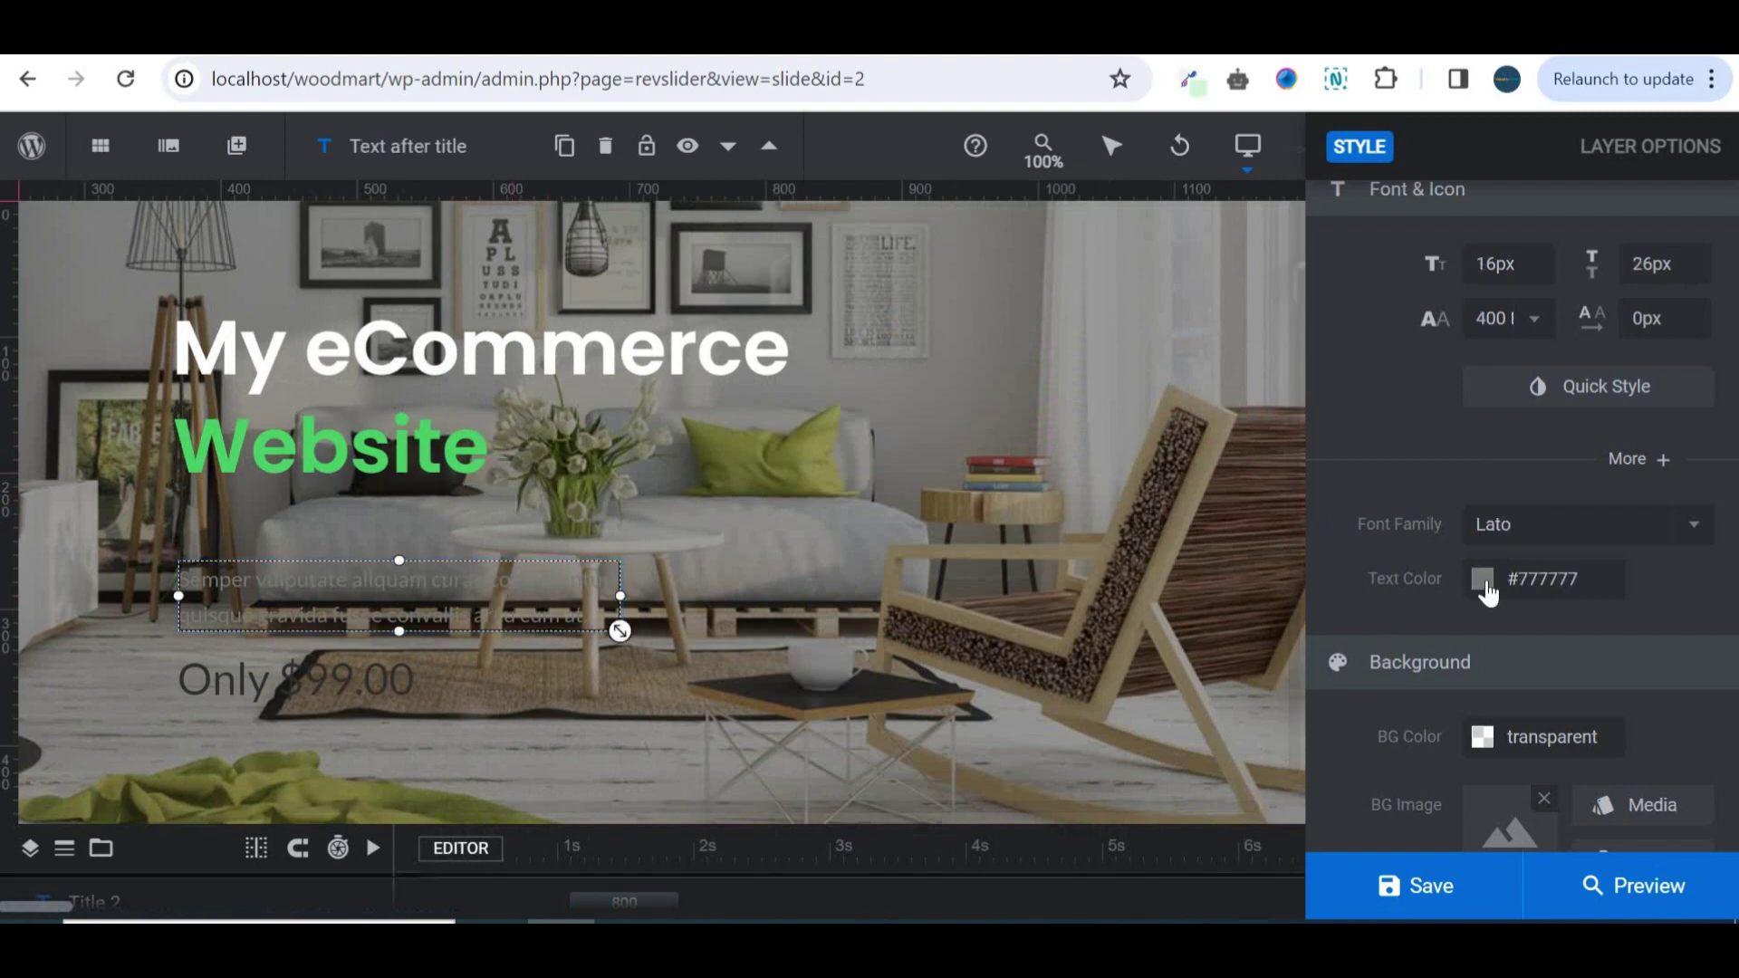
{"action": "left_click", "coordinate": [1482, 584]}
{"action": "left_click_drag", "start_coordinate": [895, 384], "coordinate": [831, 285]}
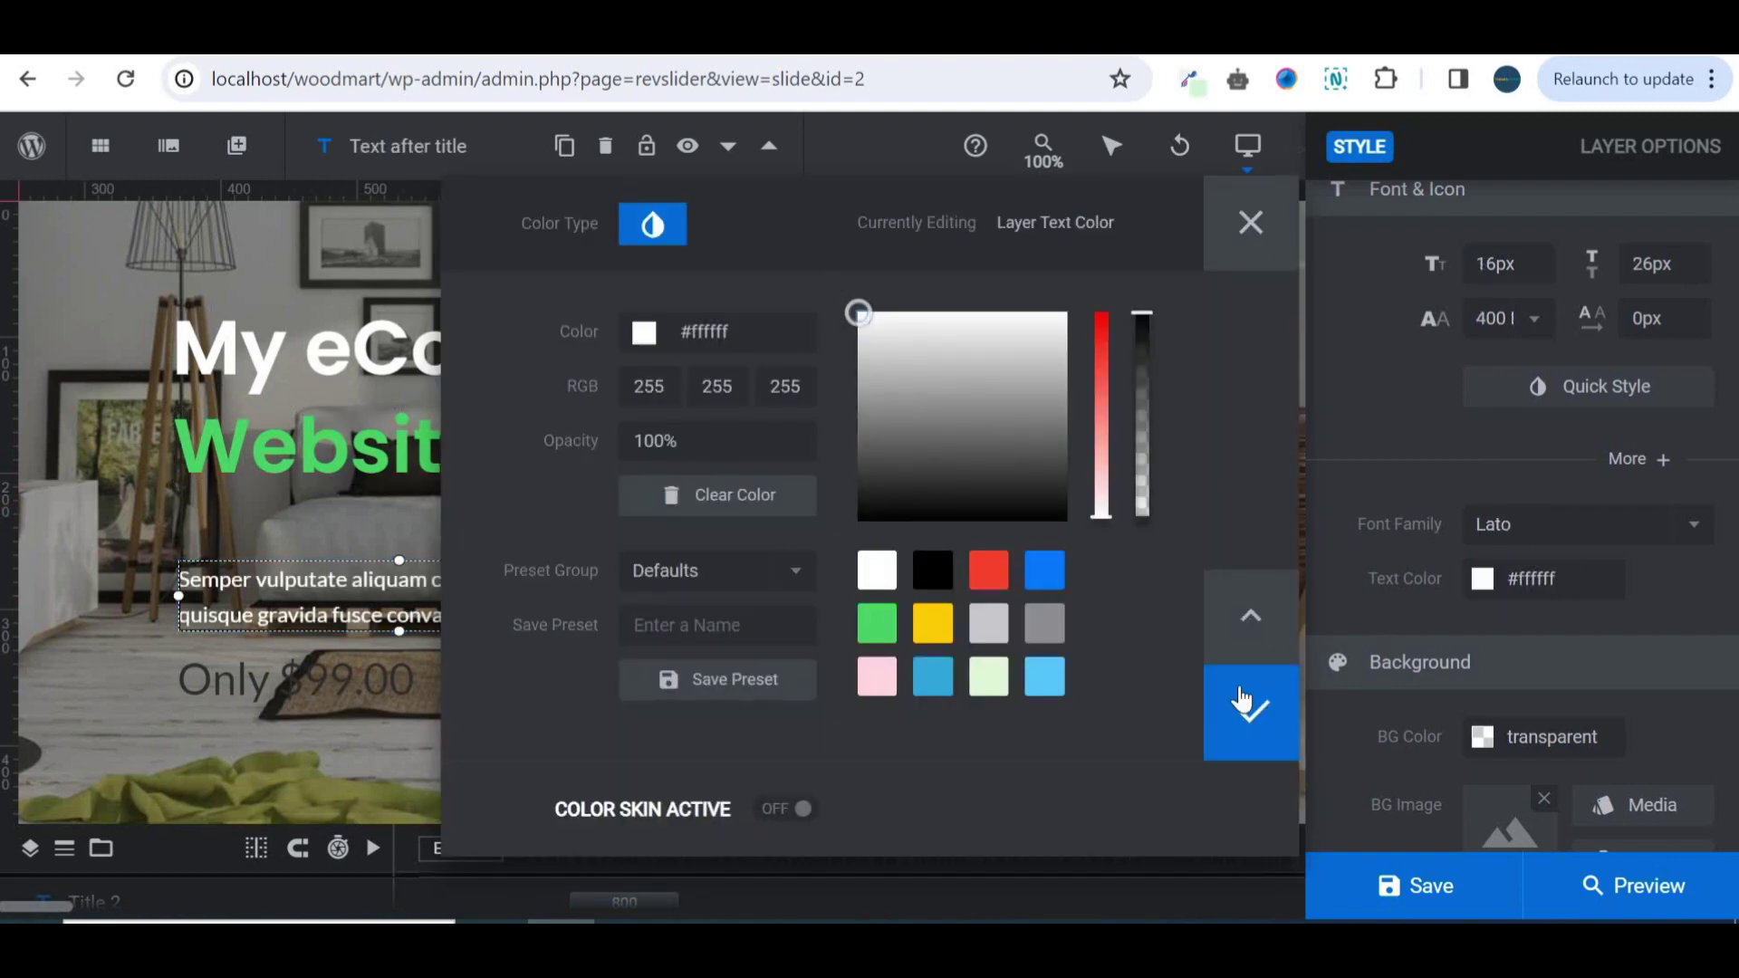
{"action": "left_click", "coordinate": [1241, 699]}
Change the "Only $99.00" price layer's text color to #ffffff
{"action": "left_click", "coordinate": [345, 671]}
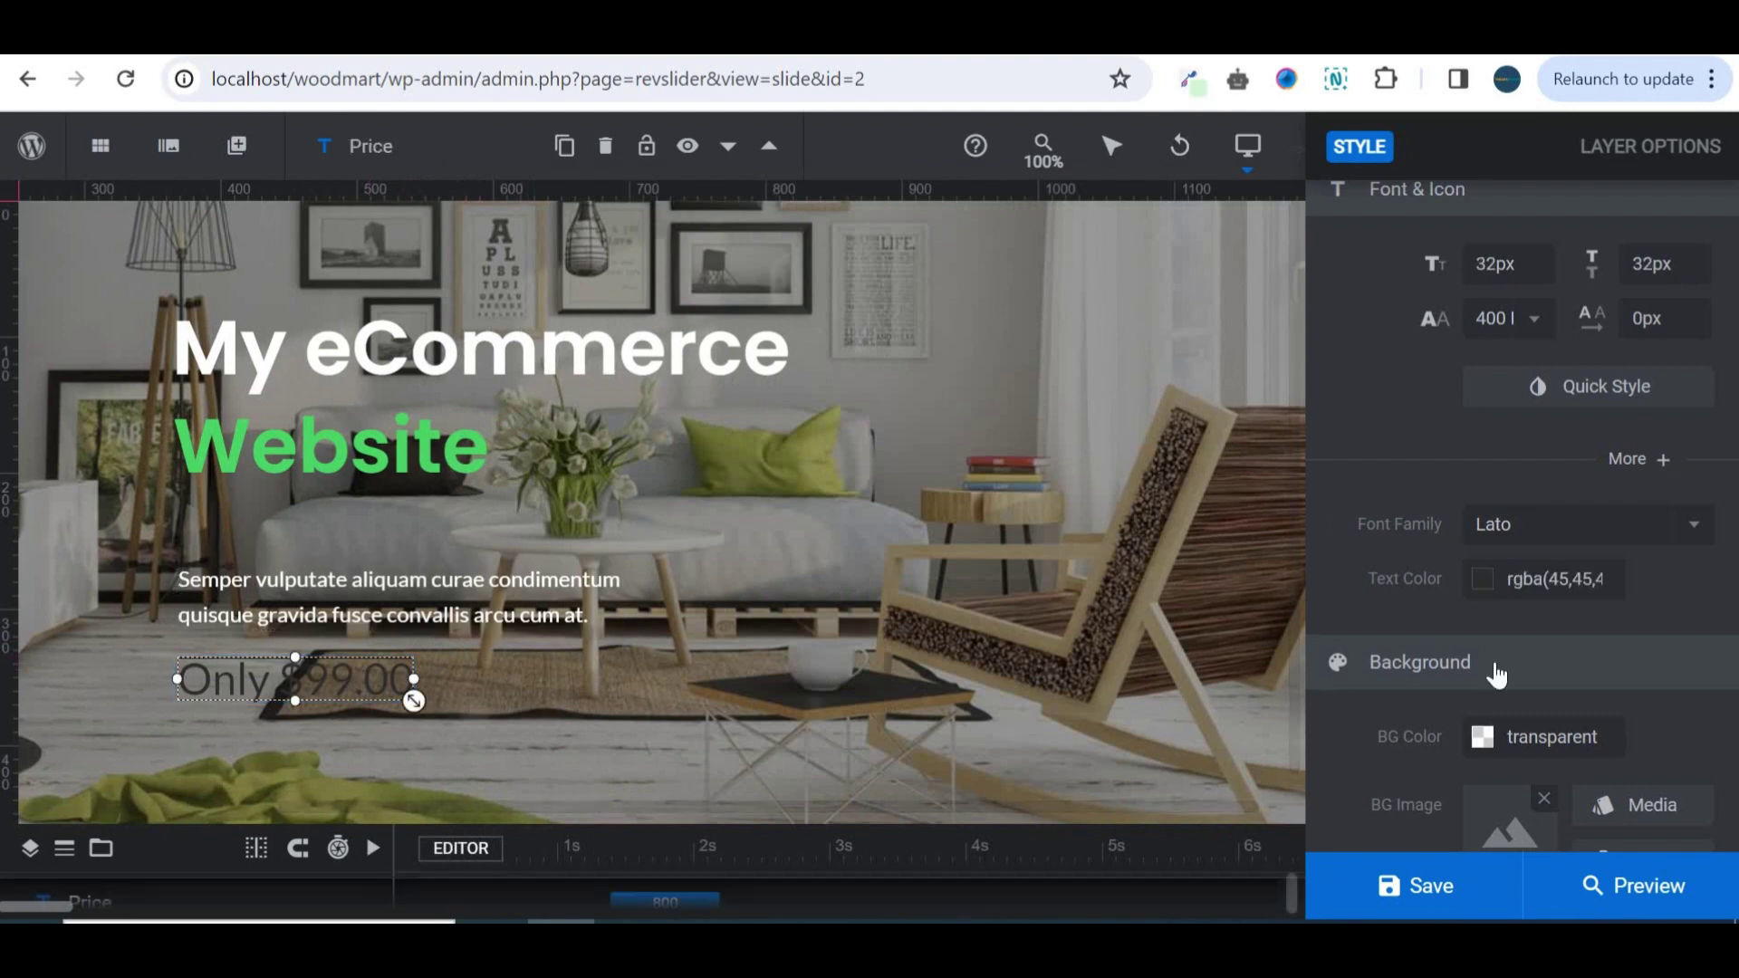
{"action": "left_click", "coordinate": [1483, 585]}
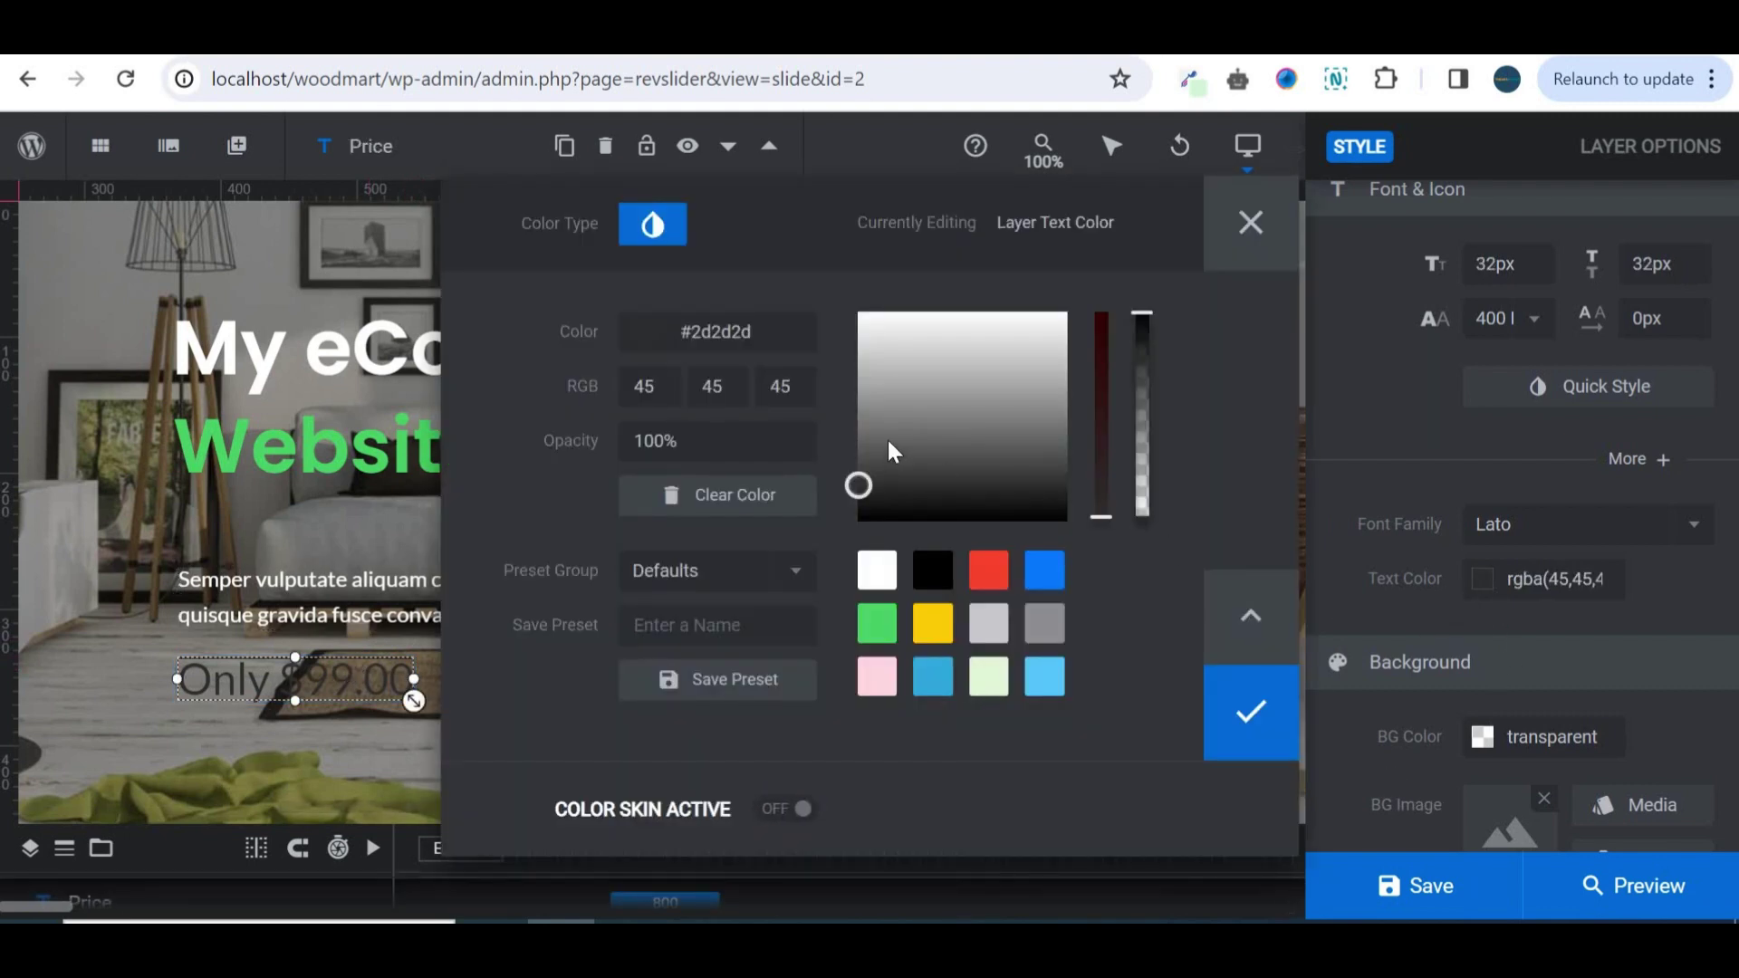
{"action": "left_click_drag", "start_coordinate": [905, 401], "coordinate": [847, 305]}
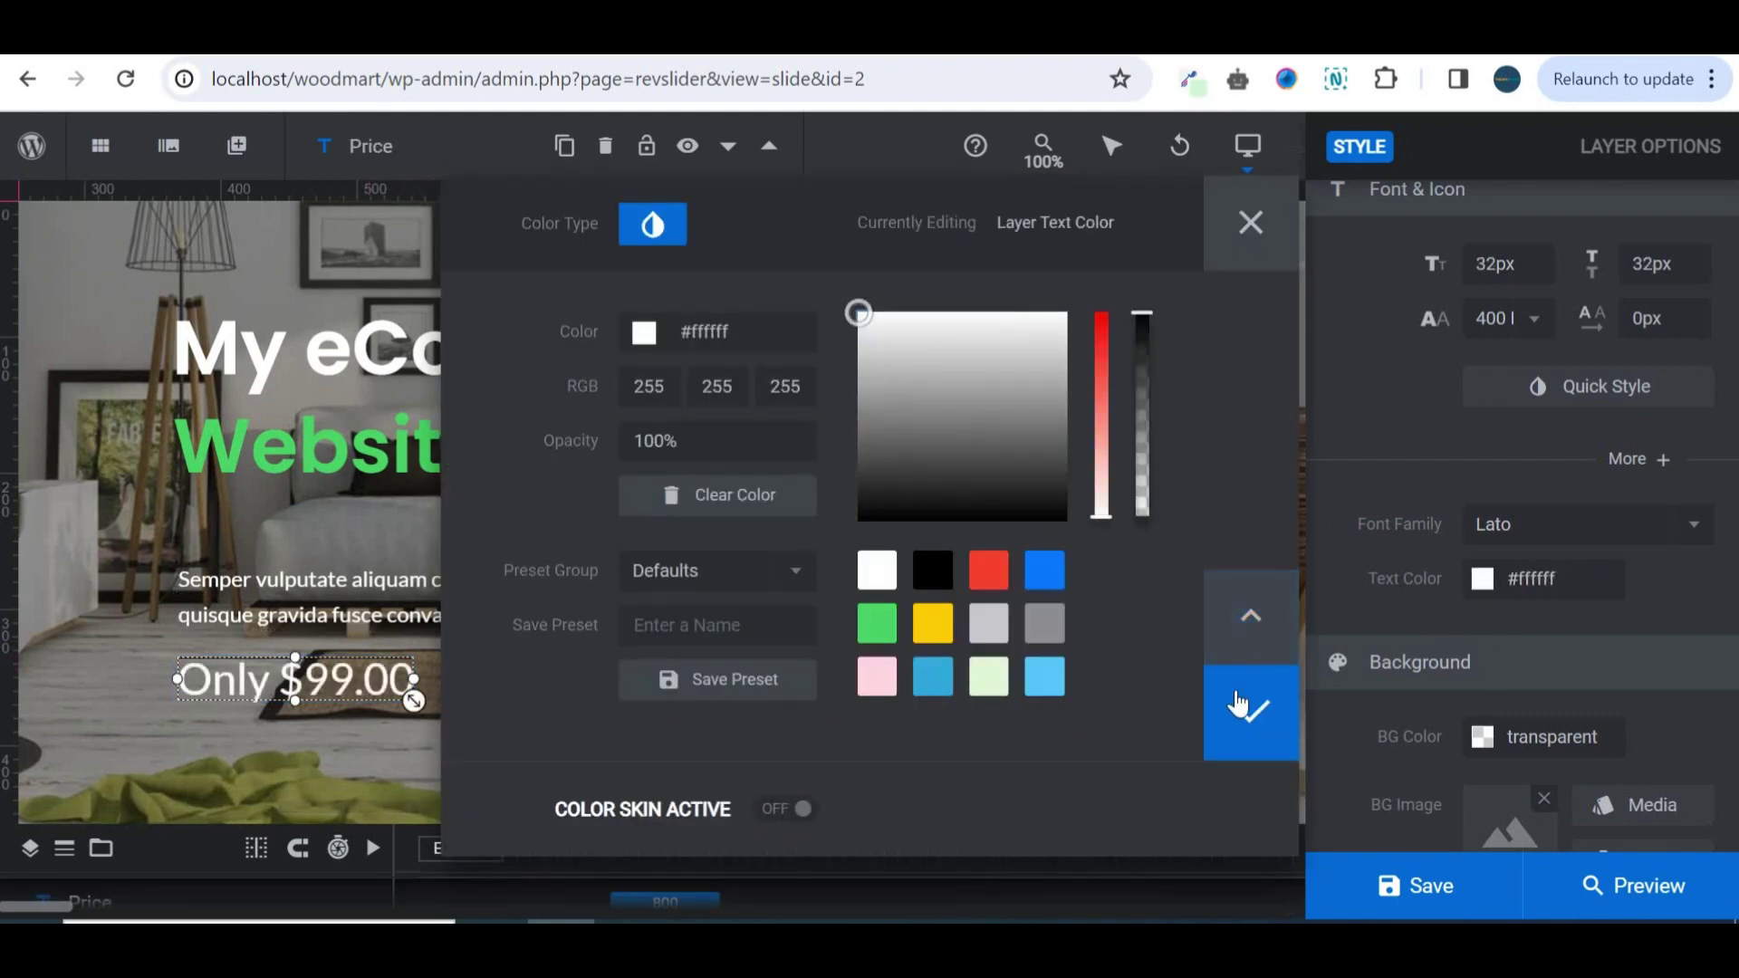
{"action": "left_click", "coordinate": [1251, 711]}
Save the slider and check the restyled slide on the site's home page
{"action": "left_click", "coordinate": [1449, 883]}
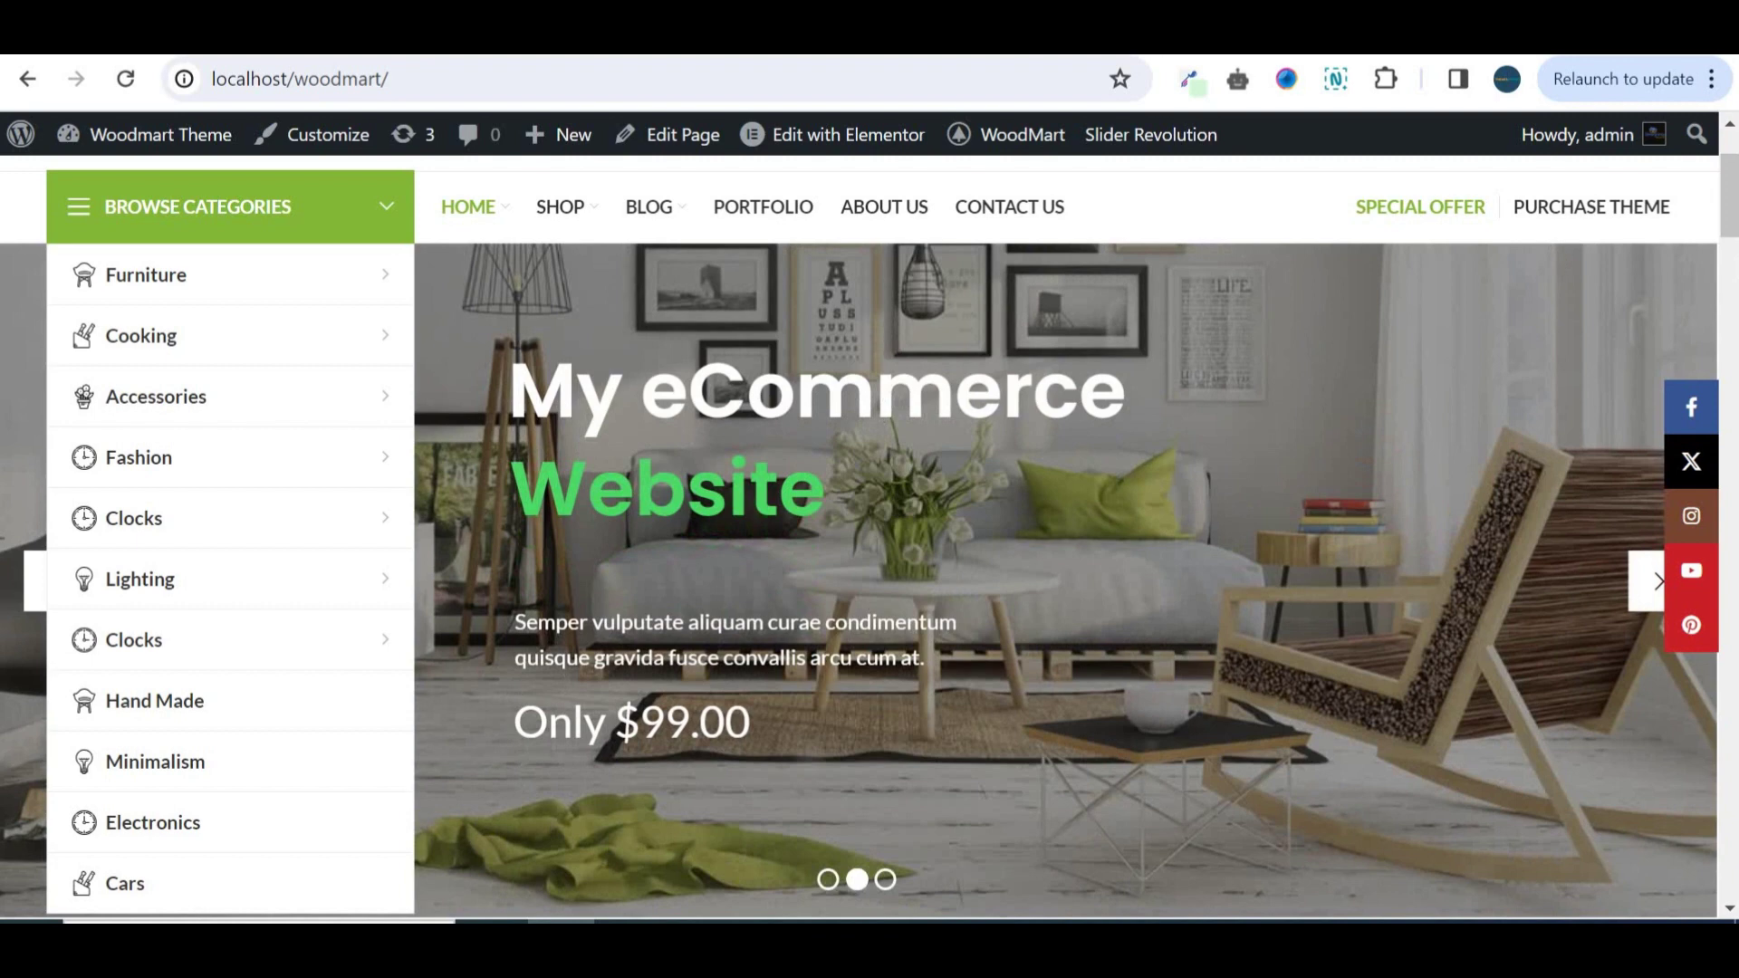
{"action": "scroll", "coordinate": [870, 534], "scroll_direction": "up", "scroll_amount": 2}
{"action": "scroll", "coordinate": [869, 535], "scroll_direction": "down", "scroll_amount": 3}
{"action": "scroll", "coordinate": [869, 534], "scroll_direction": "up", "scroll_amount": 1}
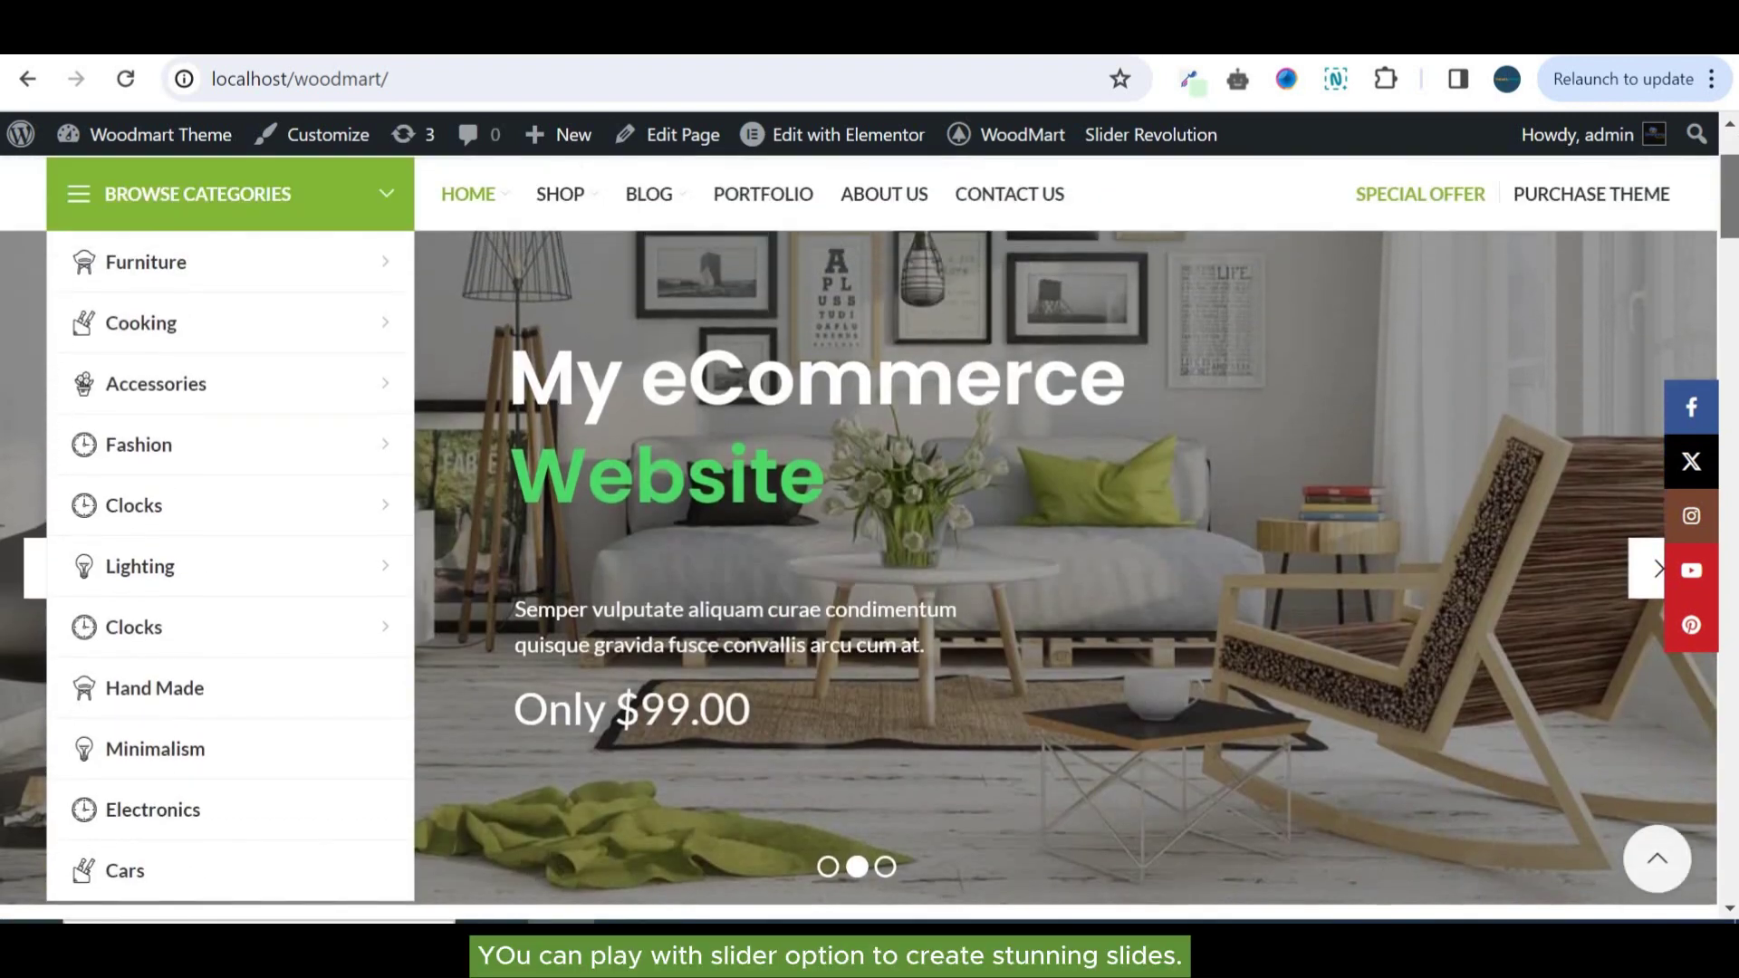
{"action": "scroll", "coordinate": [970, 439], "scroll_direction": "up", "scroll_amount": 1}
{"action": "scroll", "coordinate": [970, 439], "scroll_direction": "down", "scroll_amount": 1}
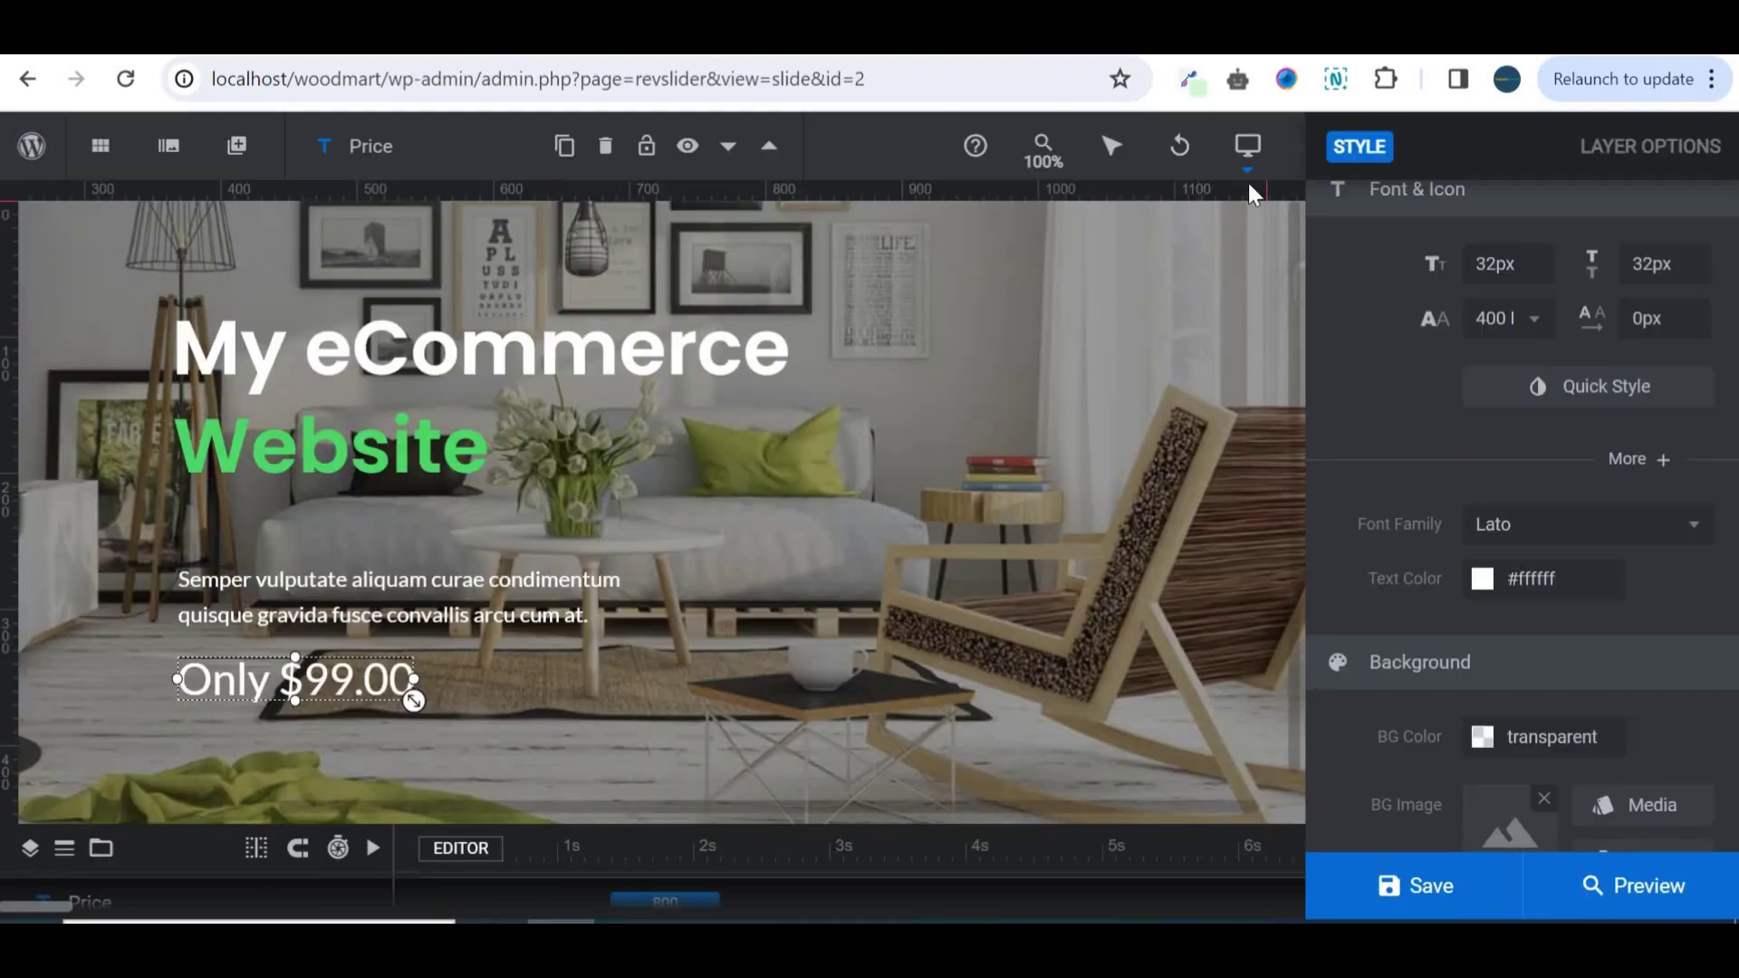
Switch the slide editor to the Mobile layout and set the price layer's text color to #ffffff there
{"action": "mouse_move", "coordinate": [1247, 161]}
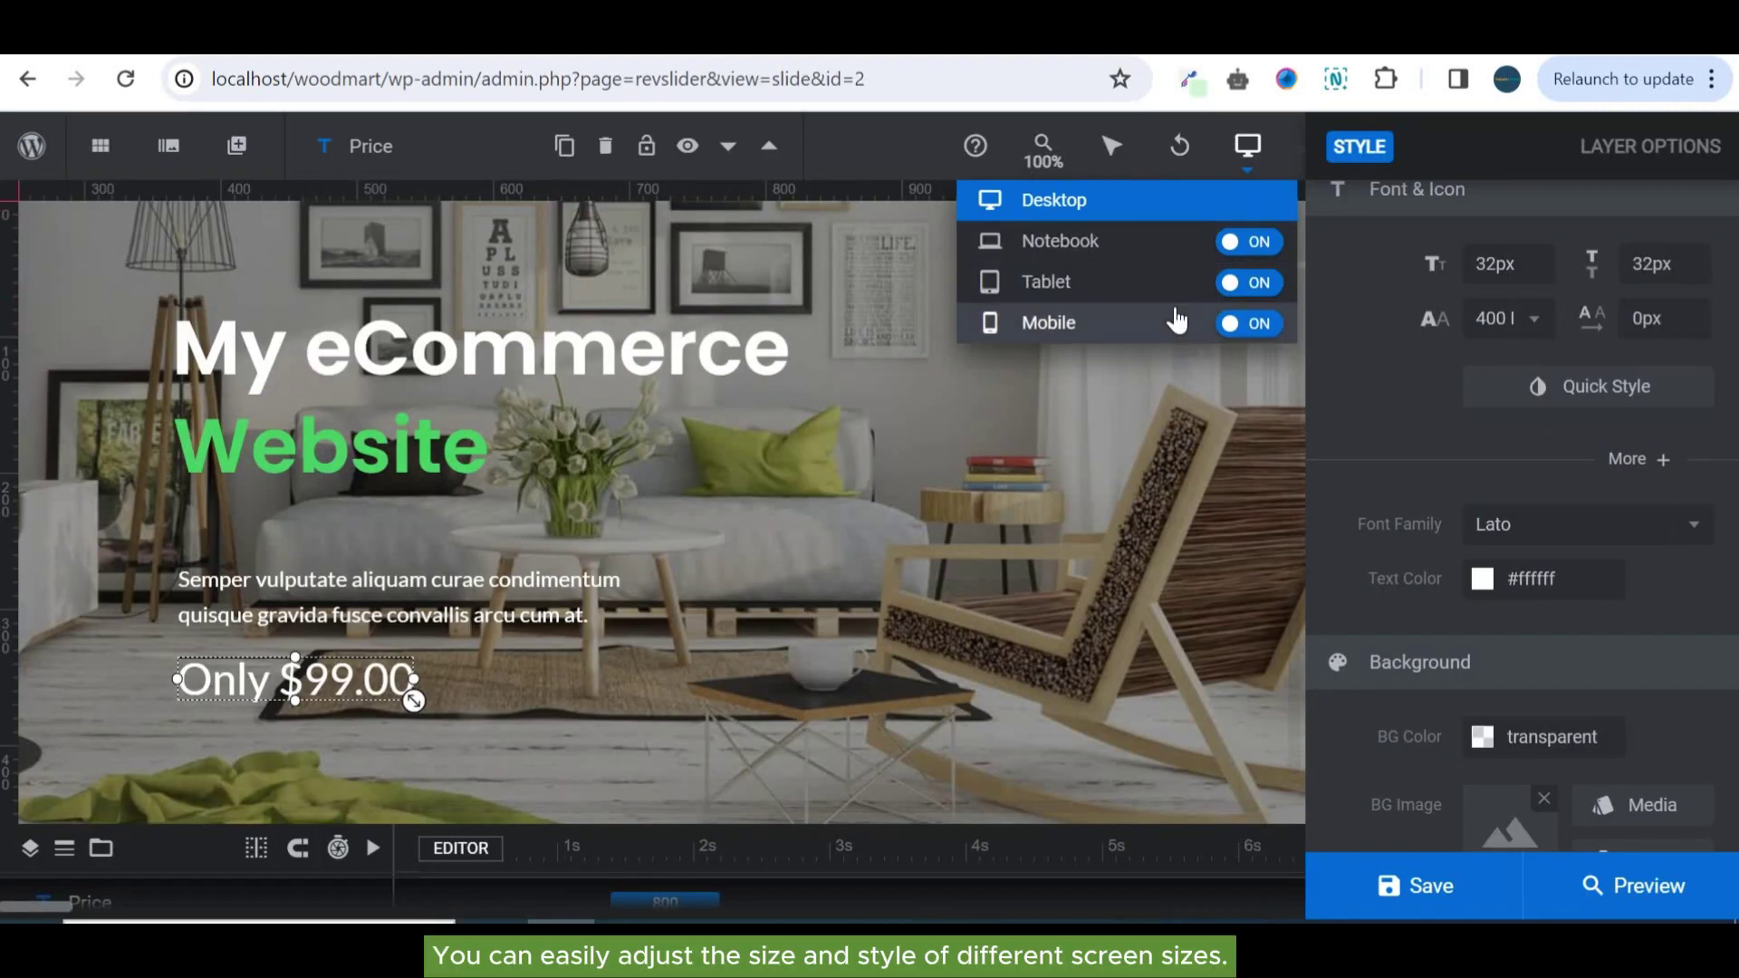
{"action": "left_click", "coordinate": [1045, 326]}
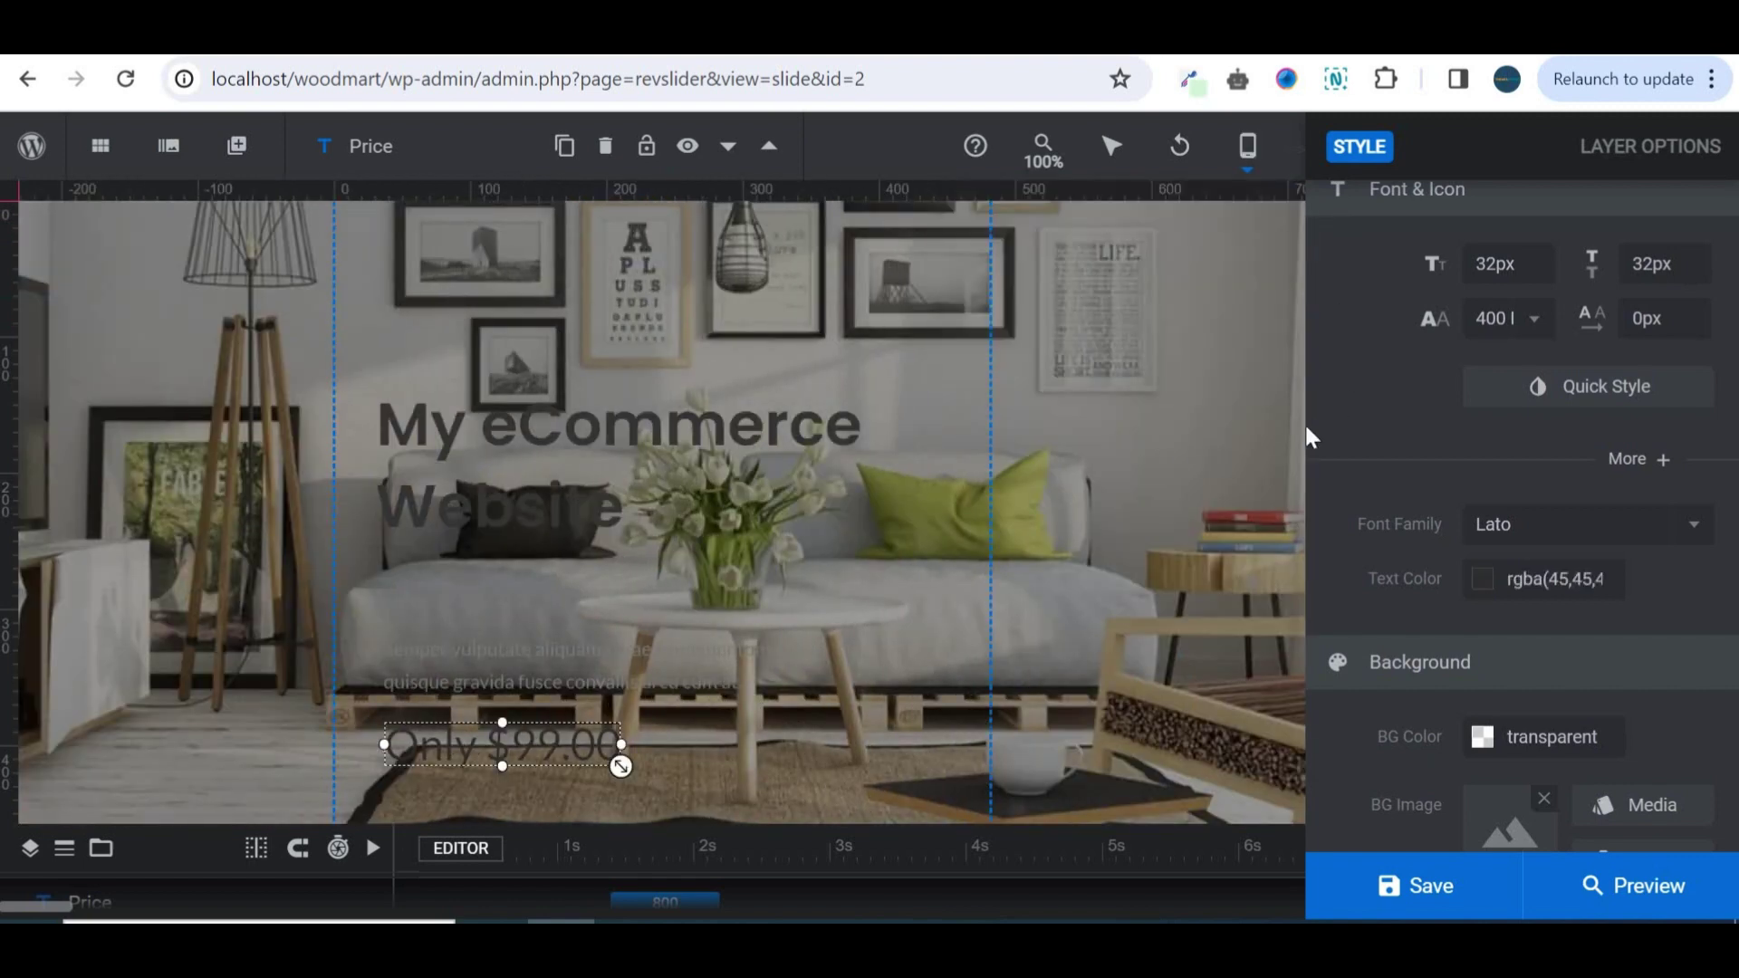
{"action": "left_click_drag", "start_coordinate": [1296, 400], "coordinate": [1303, 435]}
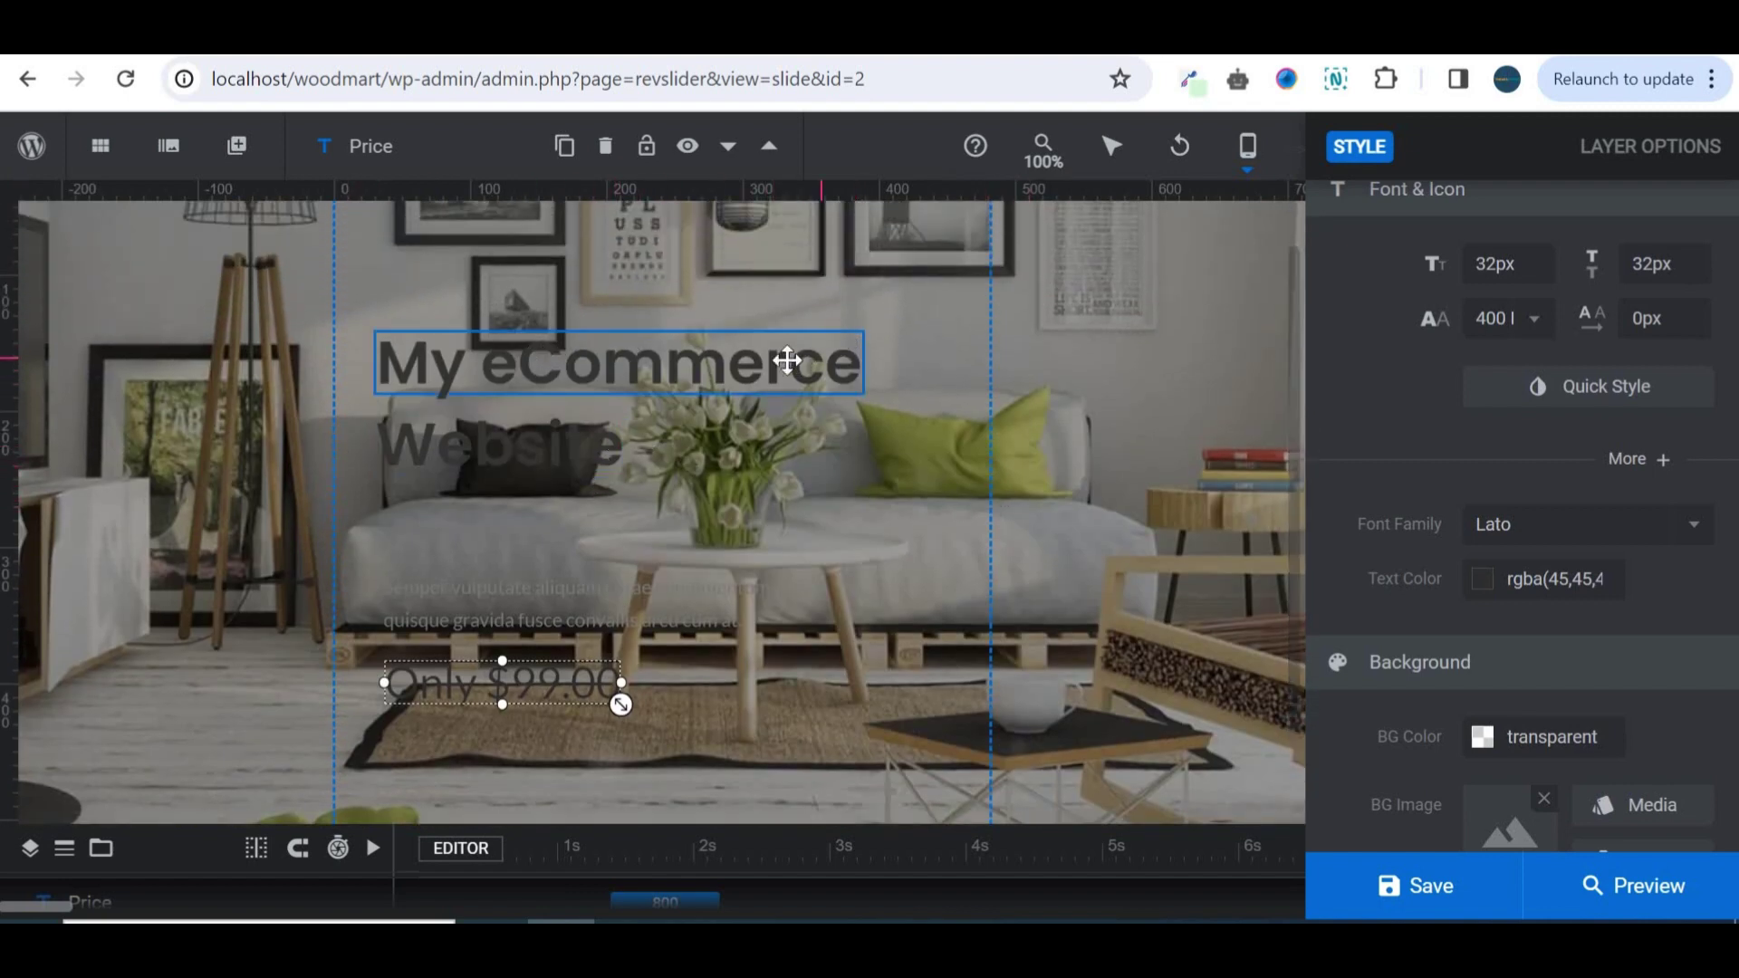
{"action": "left_click", "coordinate": [1482, 579]}
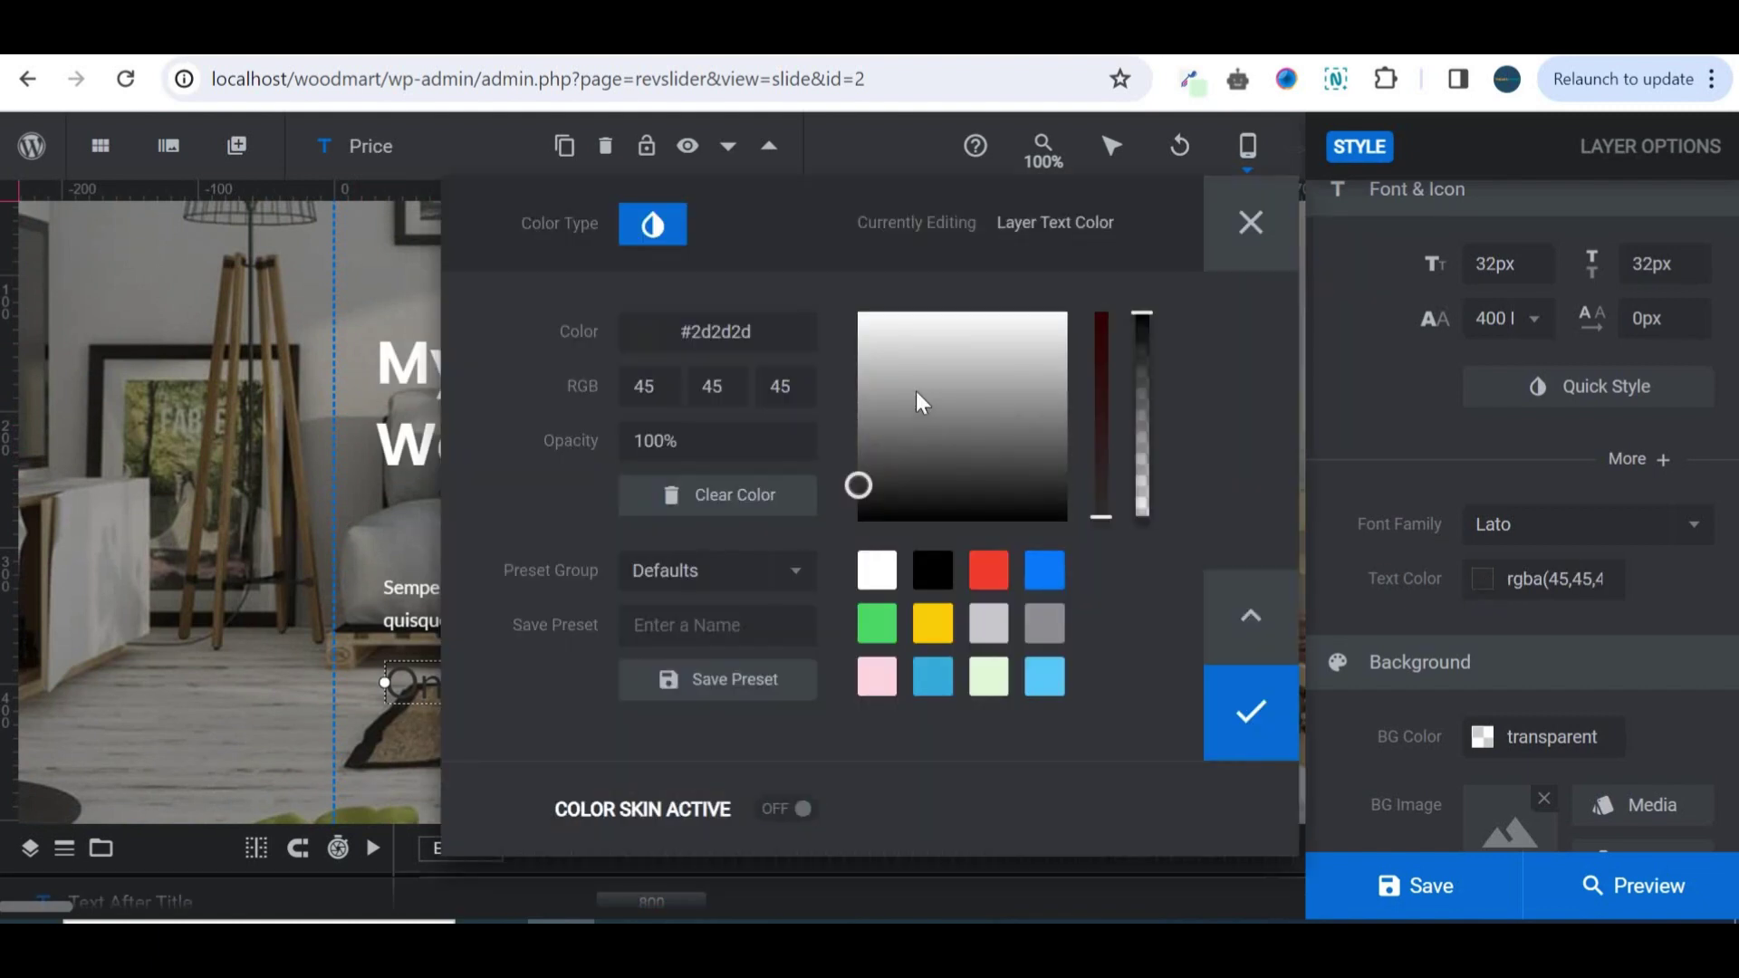
{"action": "left_click", "coordinate": [863, 310]}
{"action": "left_click", "coordinate": [1227, 731]}
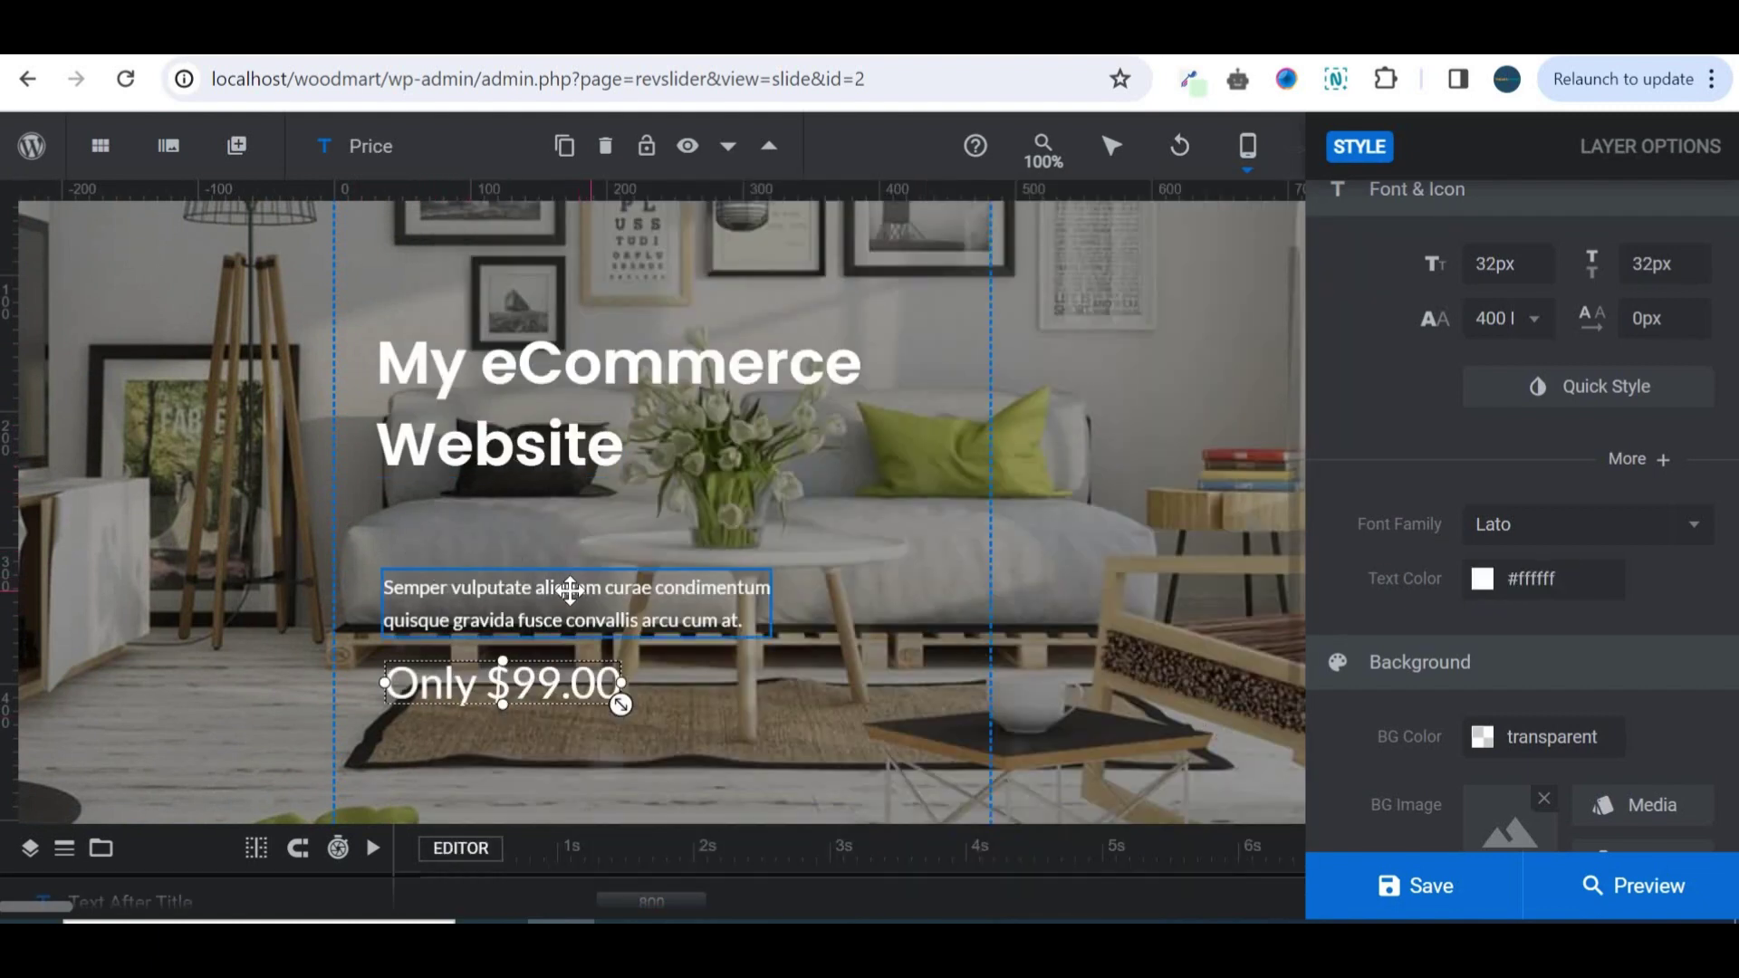
Move the description directly beneath the "Website" title and the price directly beneath the description in the mobile layout
{"action": "left_click_drag", "start_coordinate": [571, 590], "coordinate": [573, 509]}
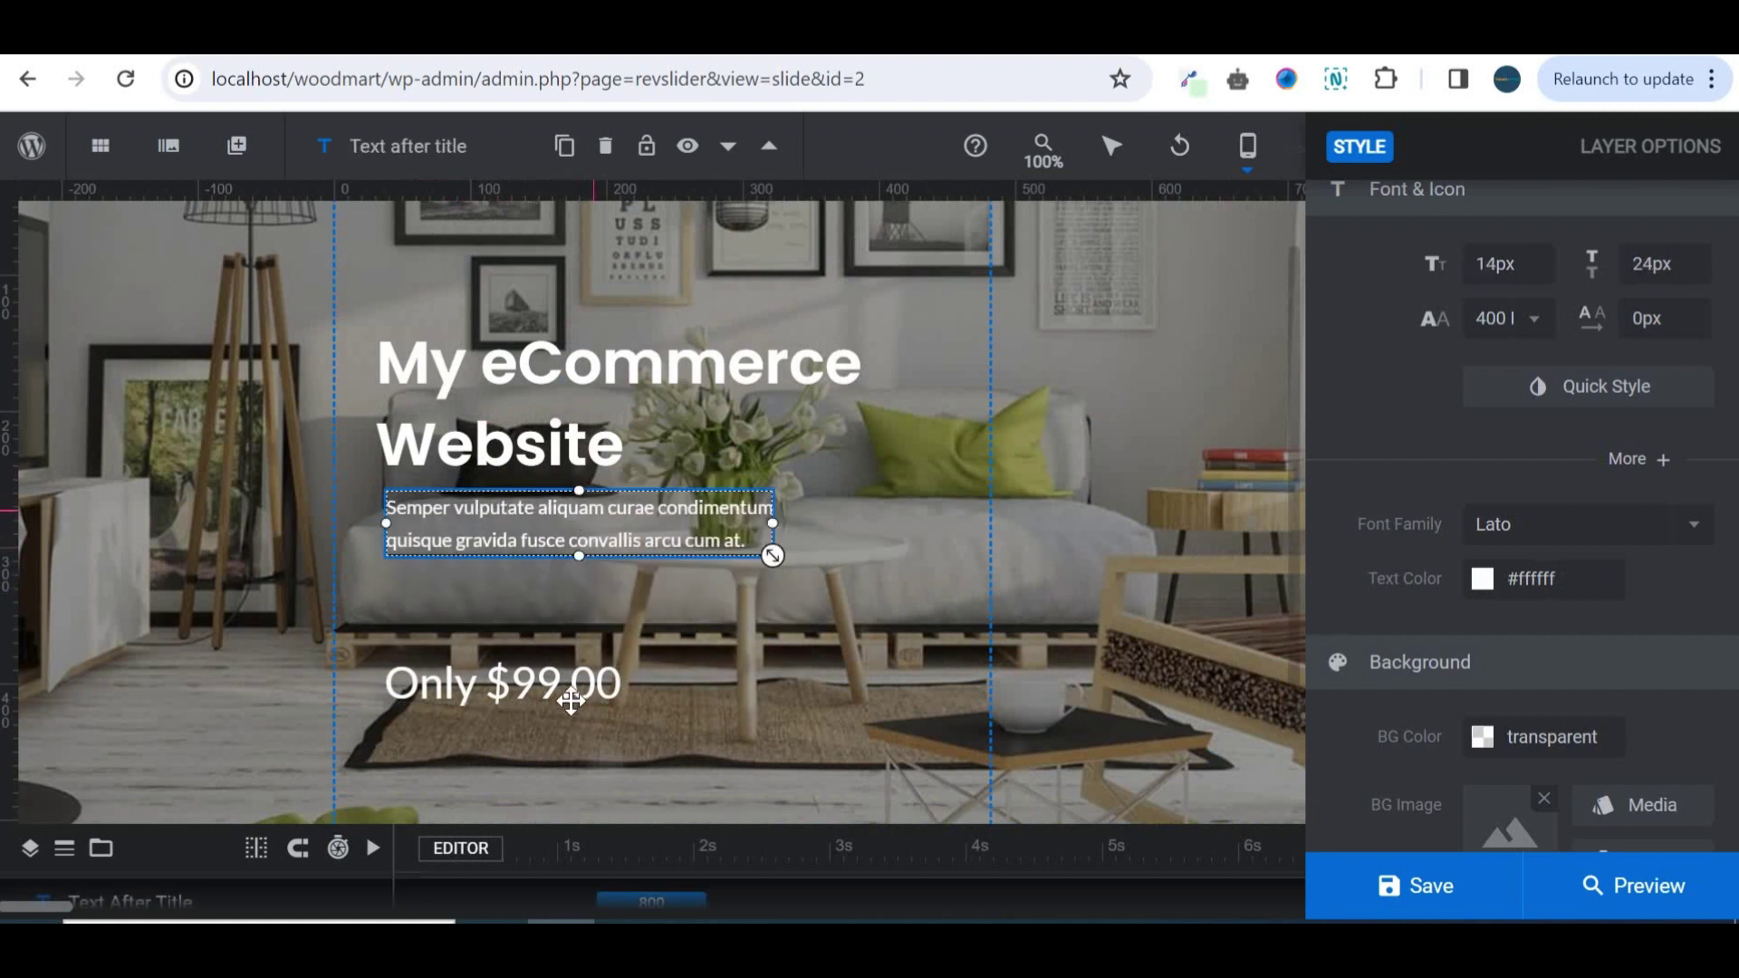
{"action": "left_click_drag", "start_coordinate": [577, 694], "coordinate": [573, 605]}
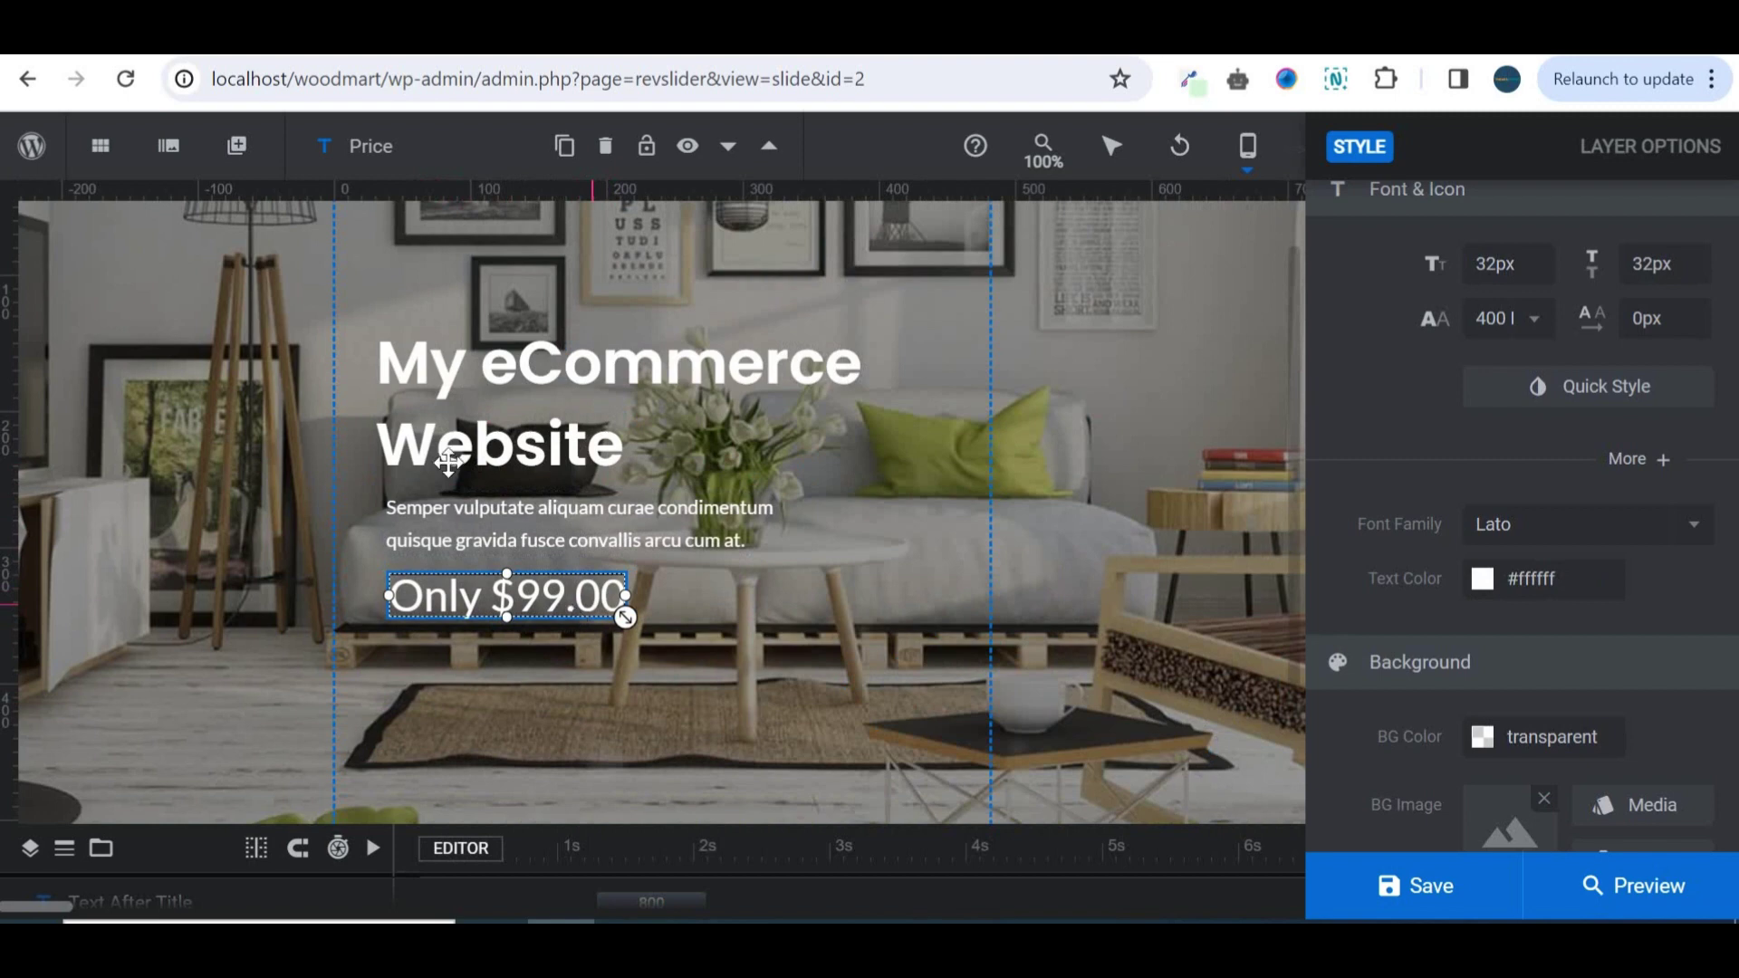
Add a white rounded "Click Here" button layer and place it beneath the price at about X 41 px, Y 378 px
{"action": "mouse_move", "coordinate": [239, 158]}
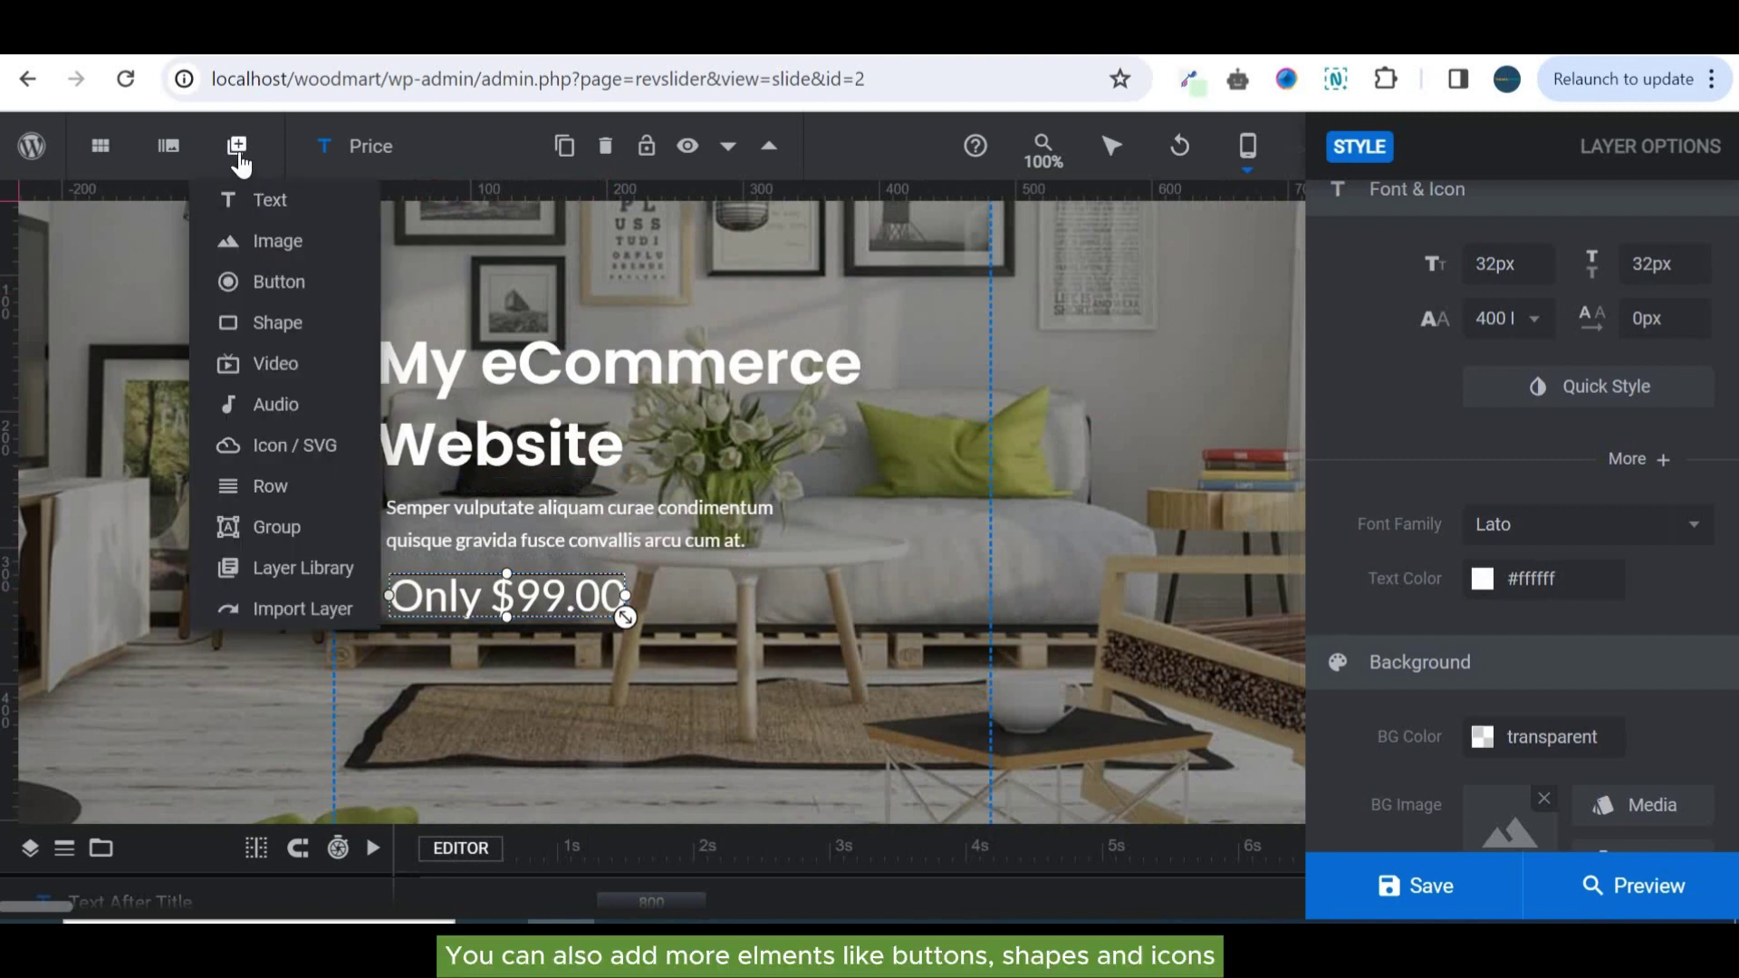
{"action": "left_click", "coordinate": [235, 283]}
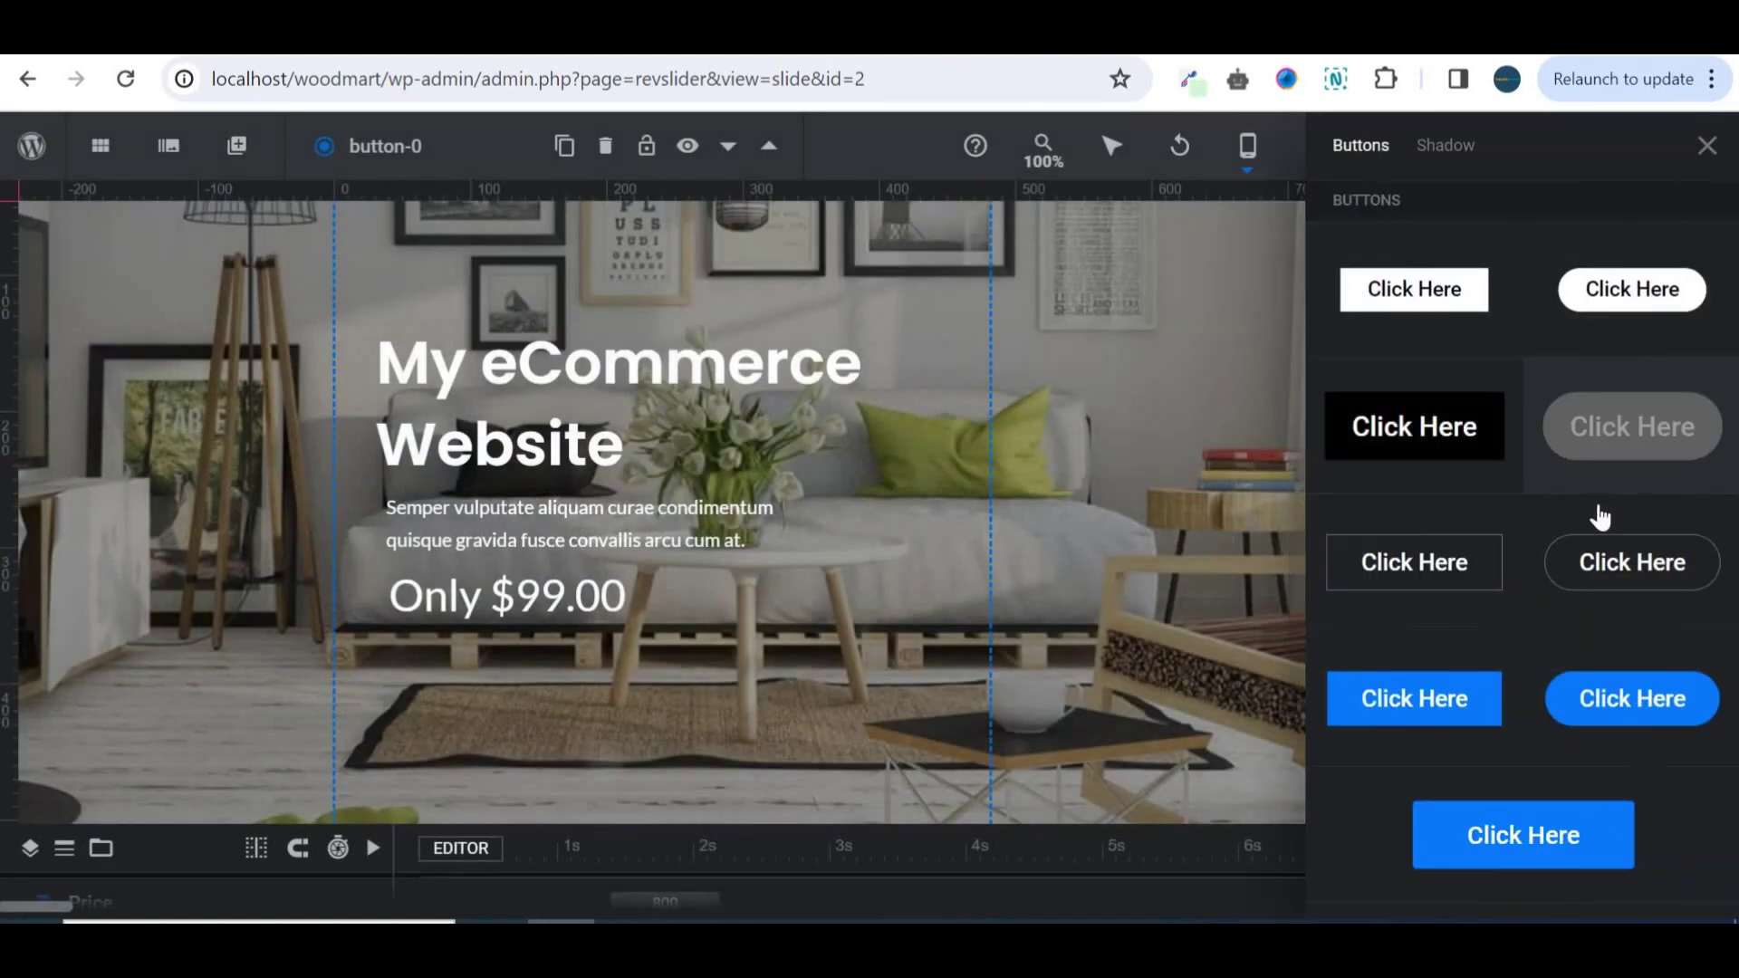
{"action": "left_click", "coordinate": [1626, 299]}
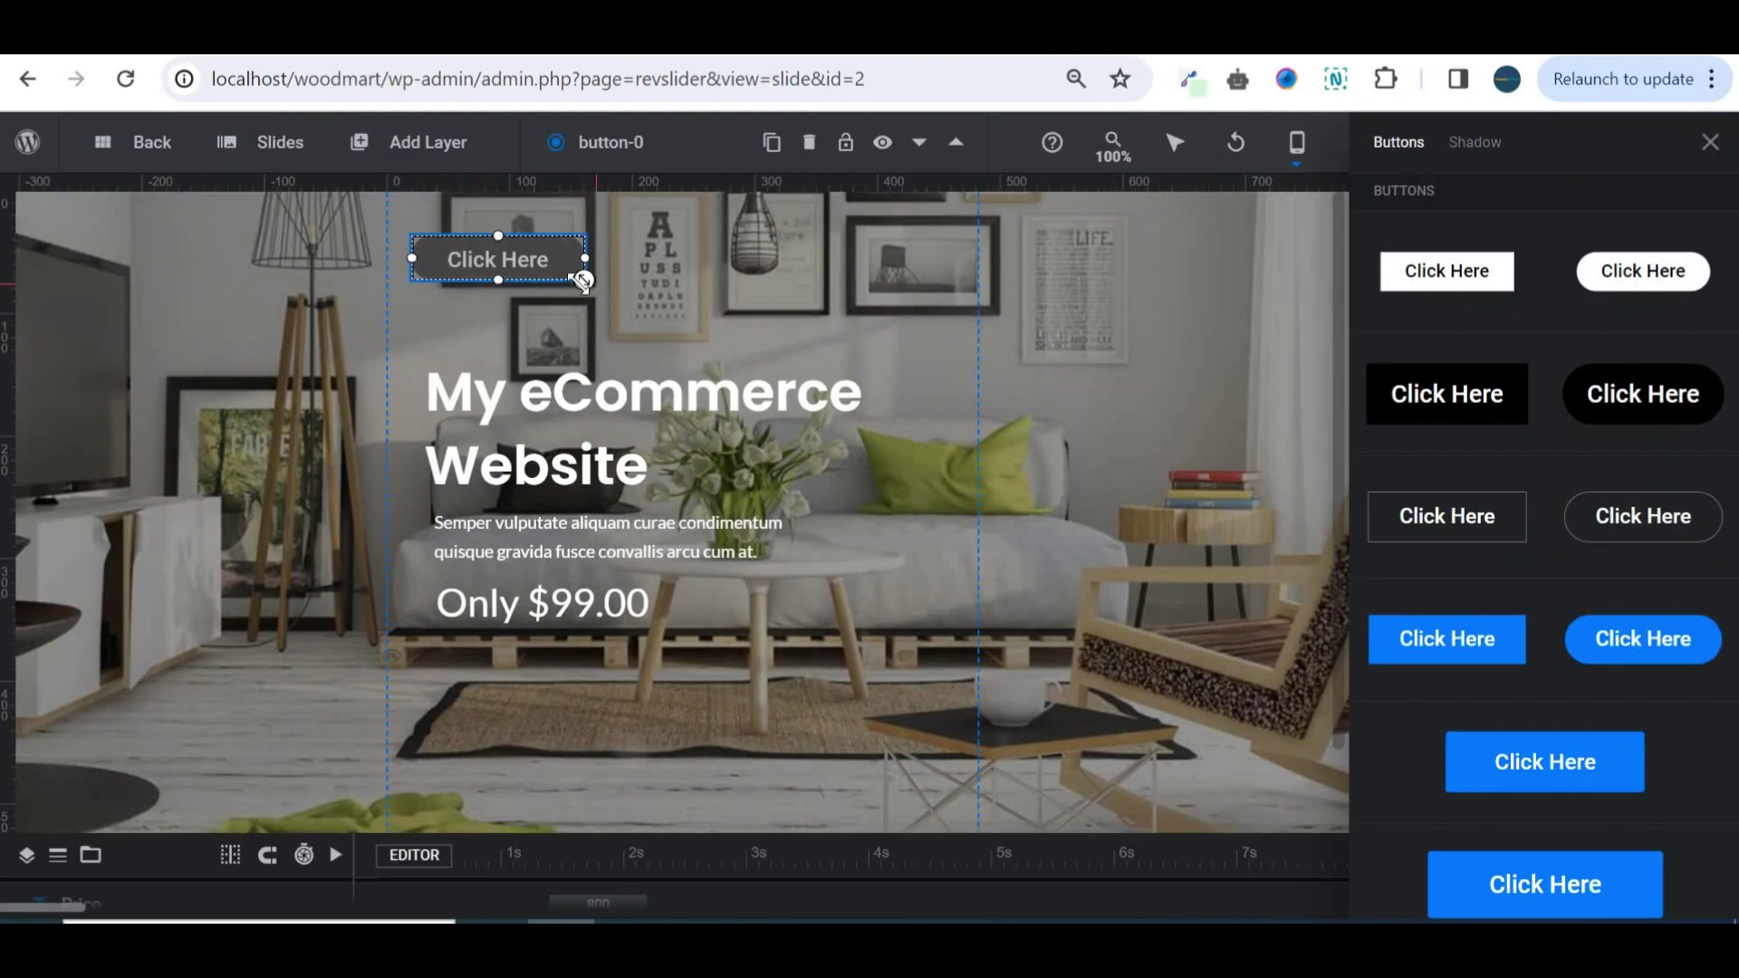
{"action": "left_click_drag", "start_coordinate": [575, 560], "coordinate": [572, 667]}
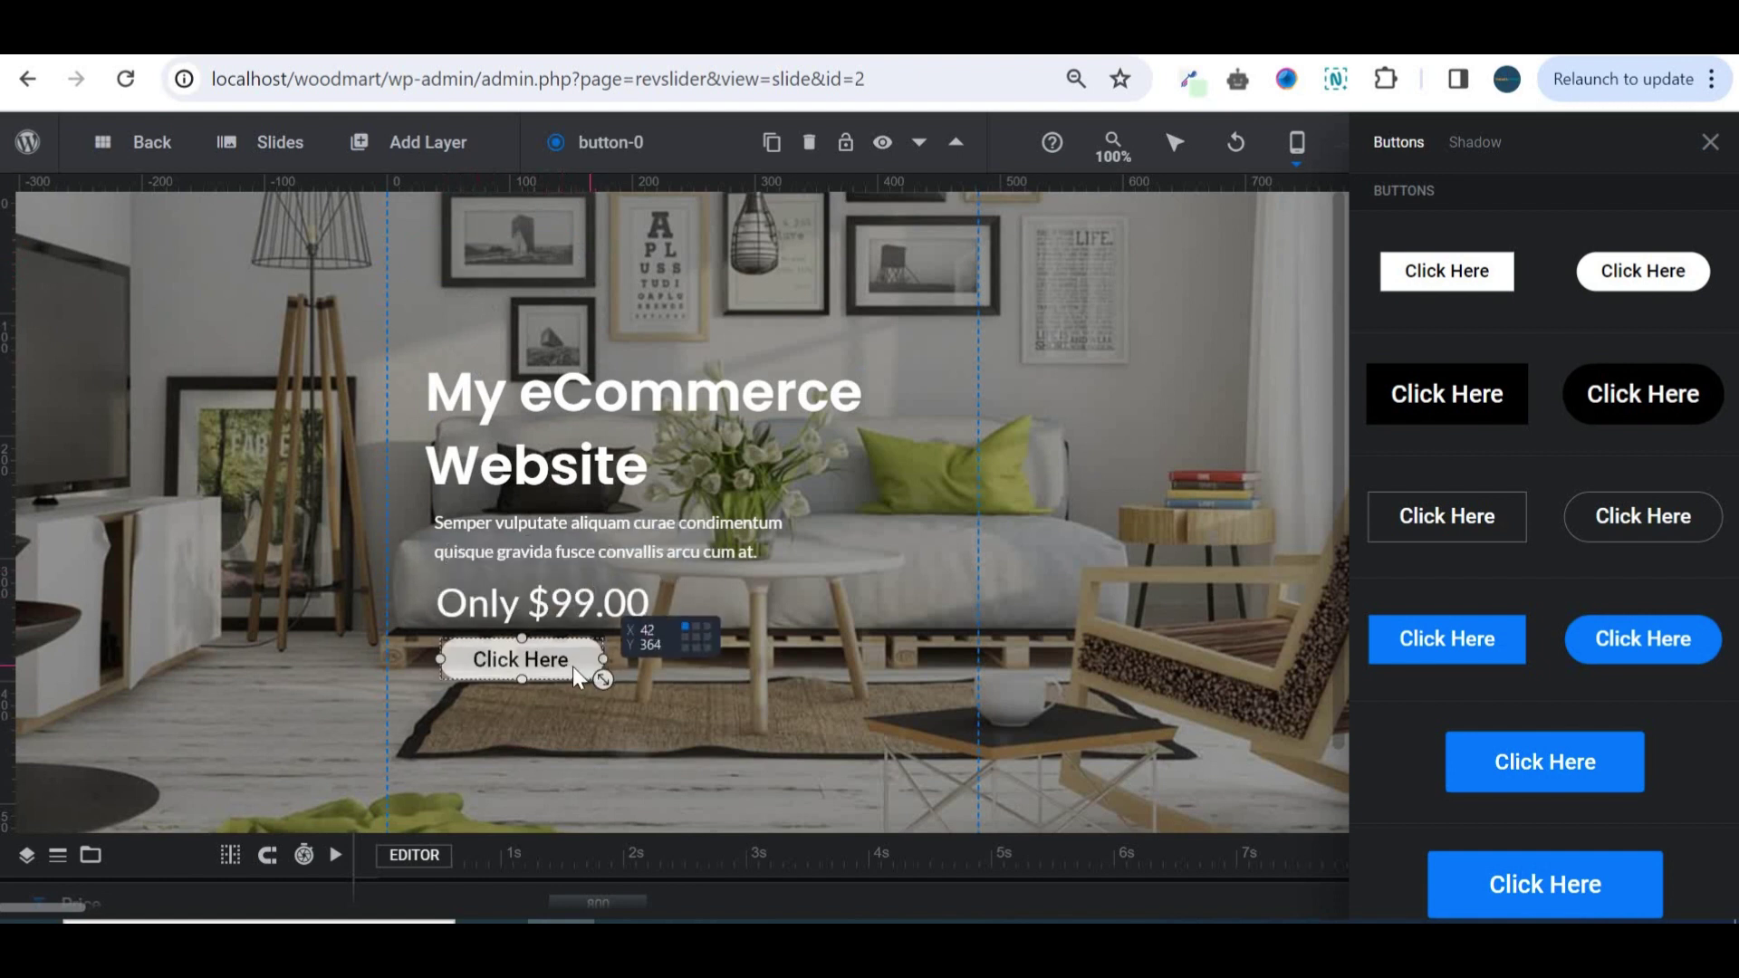
{"action": "left_click", "coordinate": [1711, 145]}
{"action": "left_click_drag", "start_coordinate": [569, 654], "coordinate": [563, 669]}
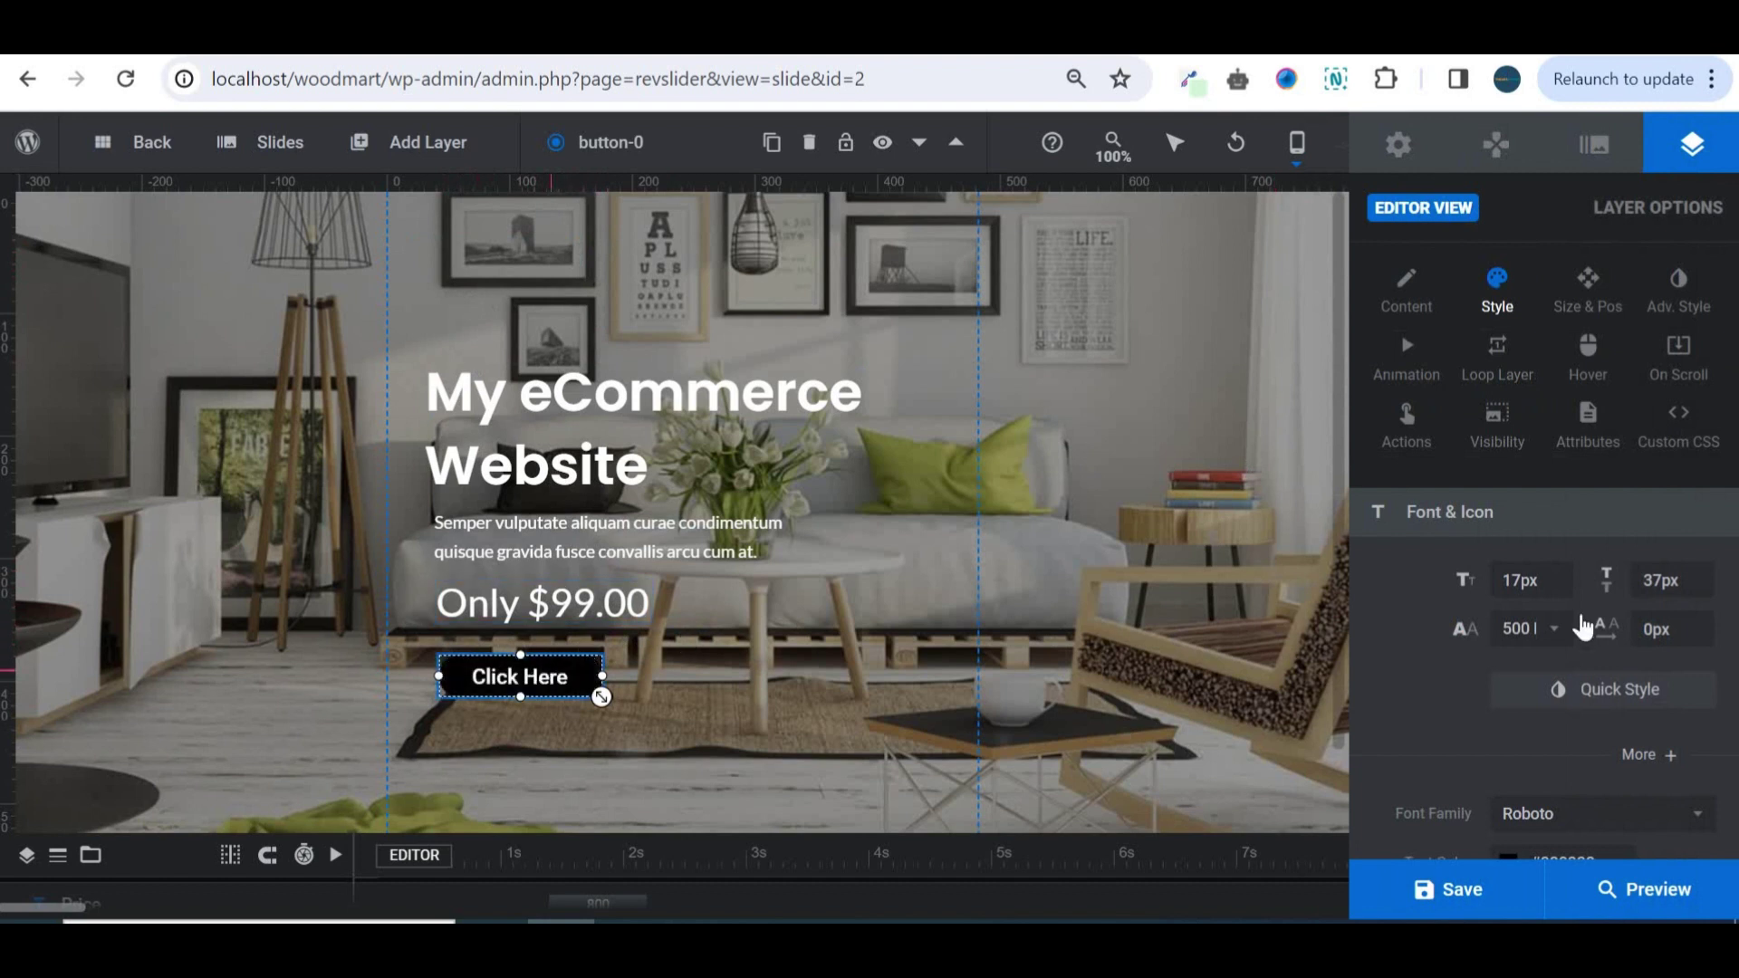
Replace the new button's text with "SHOP NOW"
{"action": "left_click", "coordinate": [1408, 283]}
{"action": "left_click_drag", "start_coordinate": [1513, 625], "coordinate": [1398, 633]}
{"action": "type", "text": "SHOP NO"}
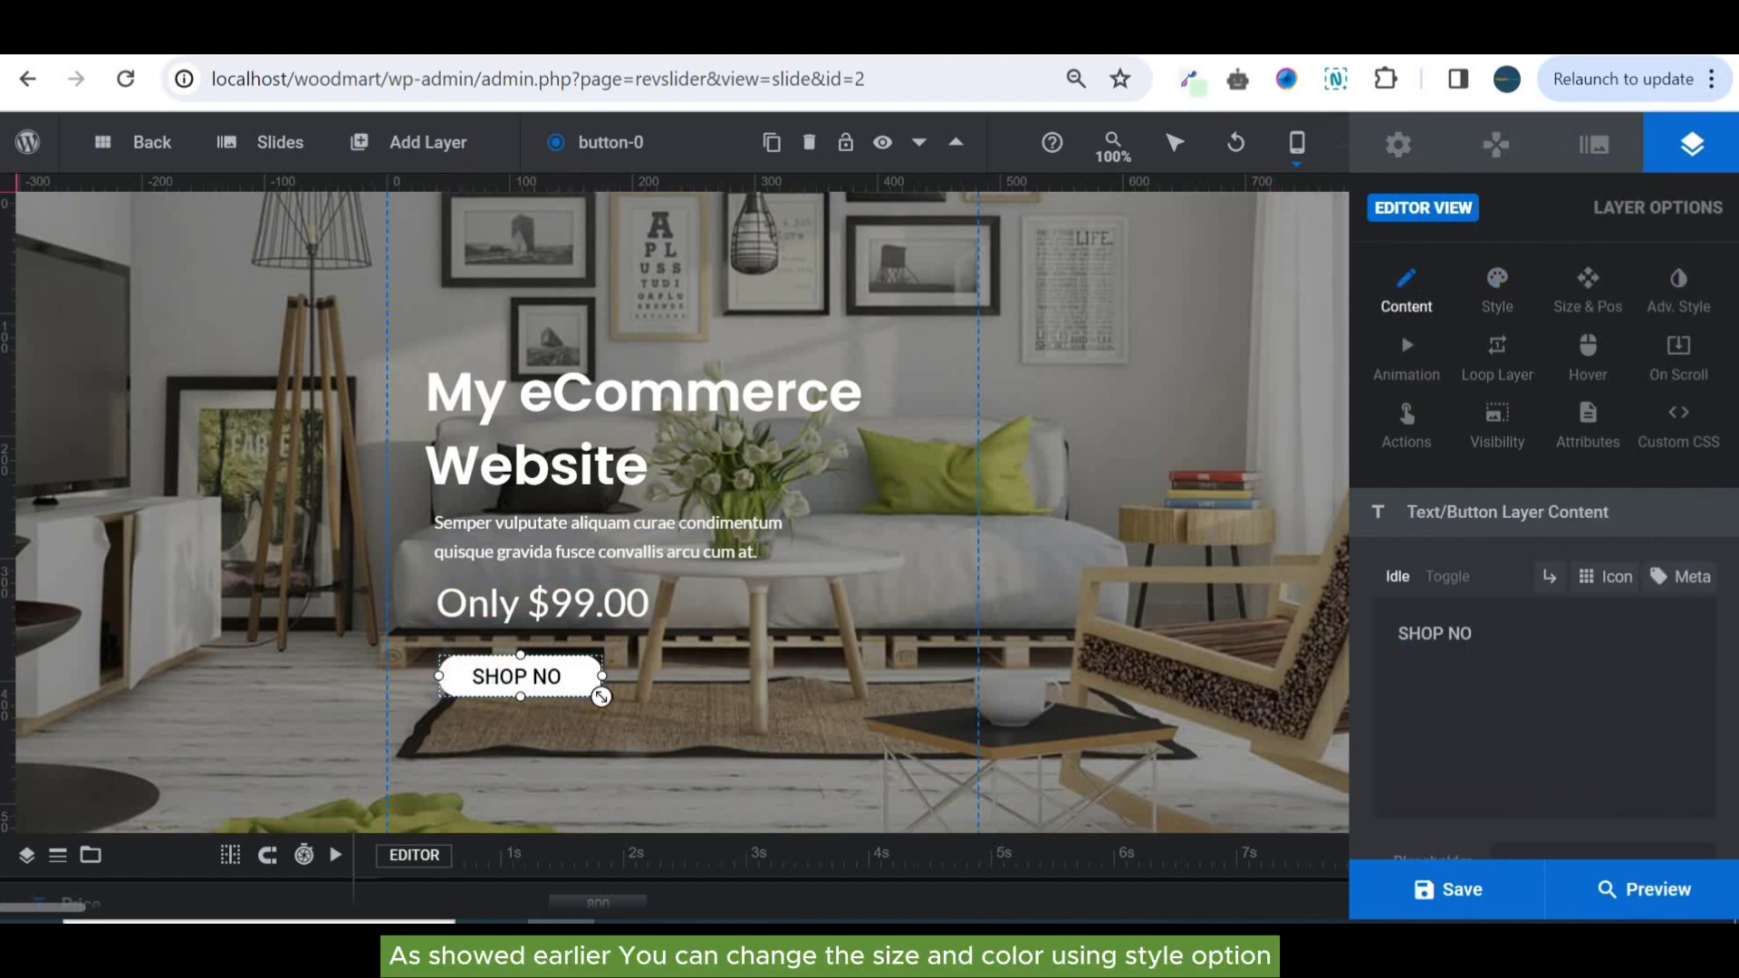
{"action": "type", "text": "W"}
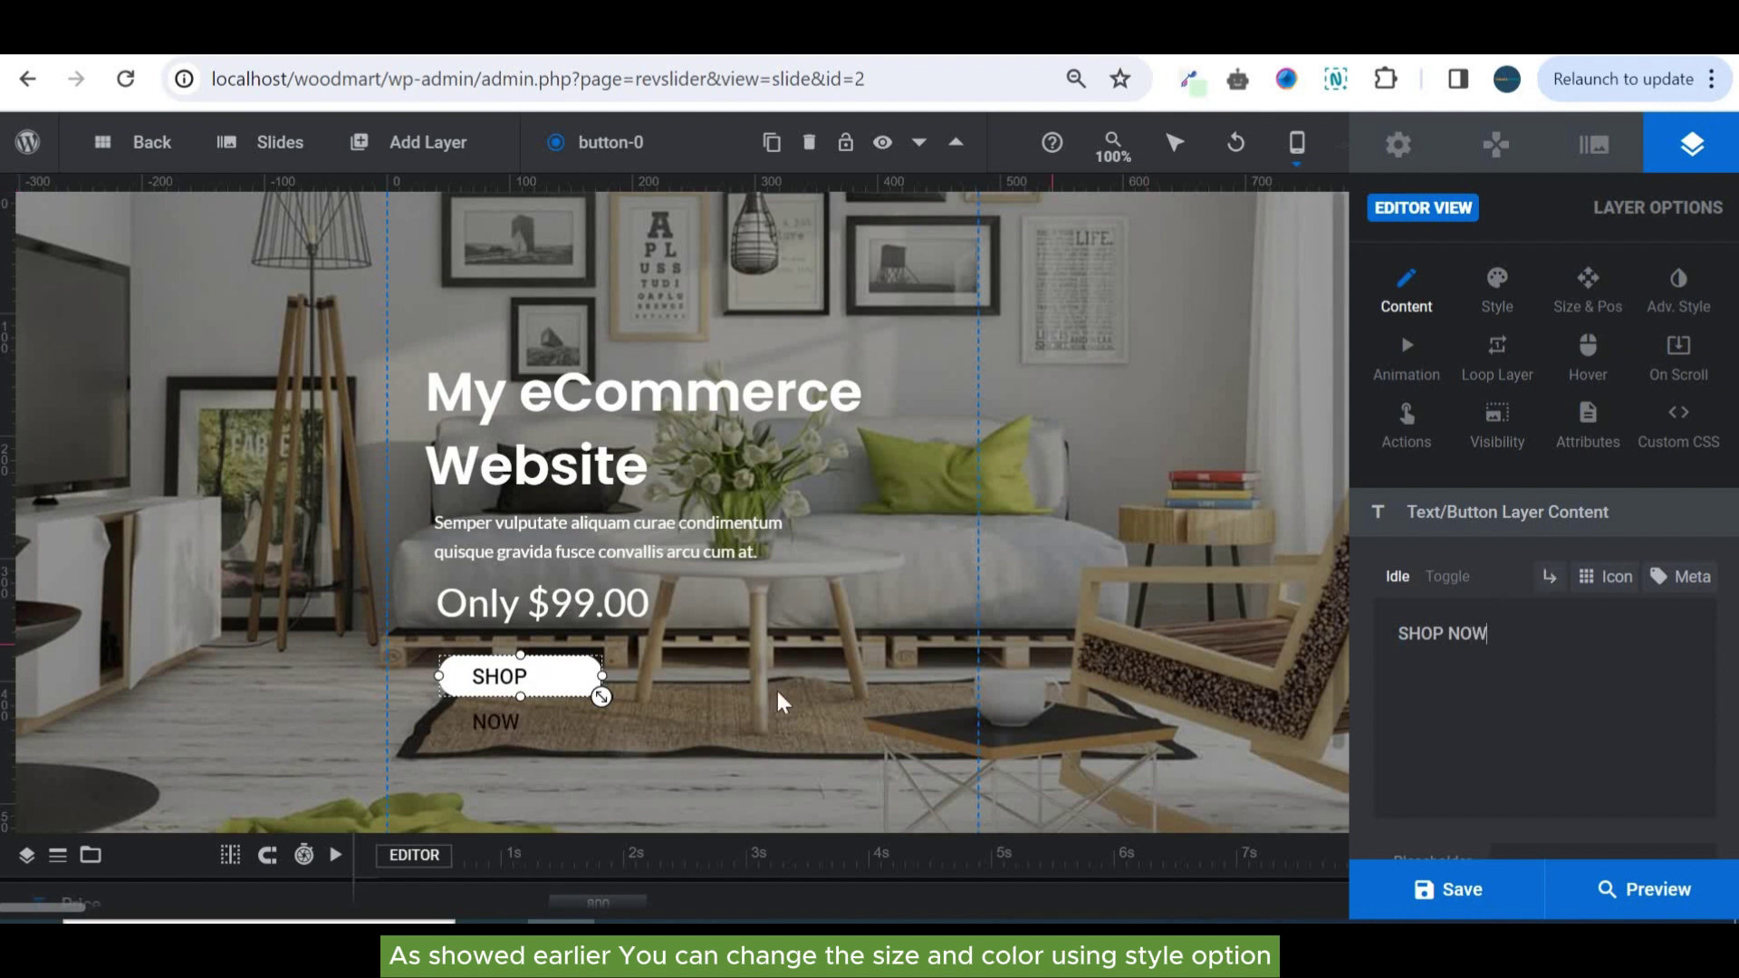
Resize the "SHOP NOW" button, setting its width to auto
{"action": "left_click_drag", "start_coordinate": [603, 697], "coordinate": [620, 695]}
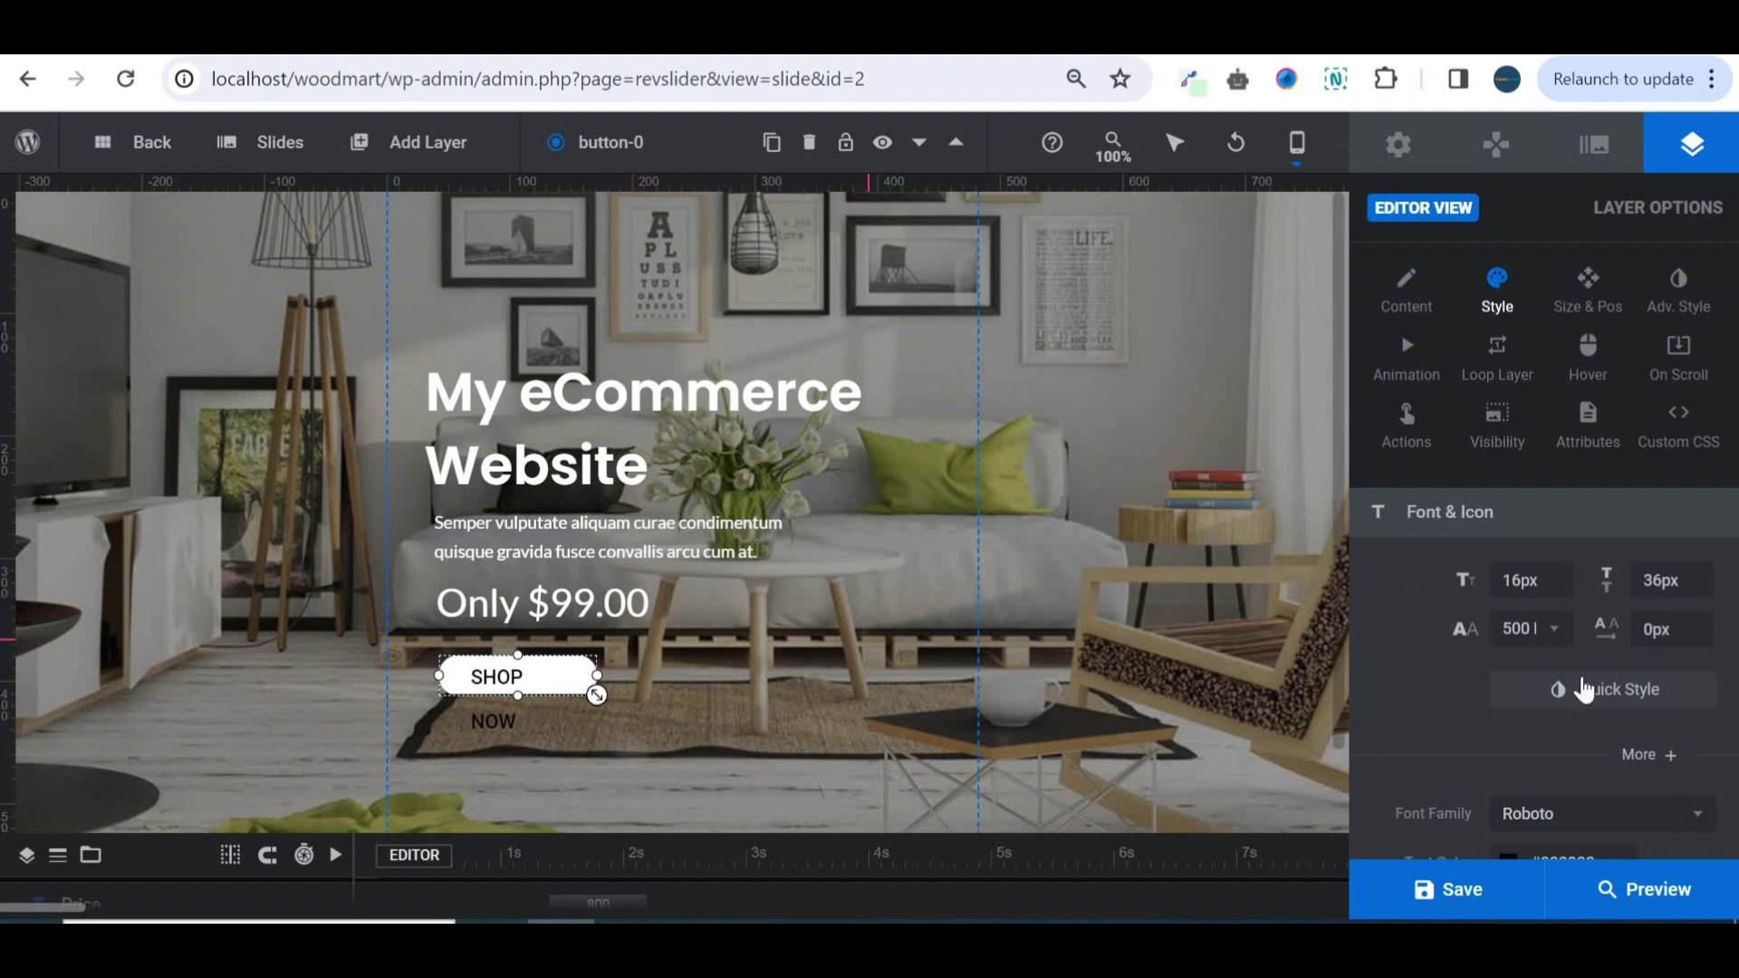
{"action": "left_click", "coordinate": [1605, 301]}
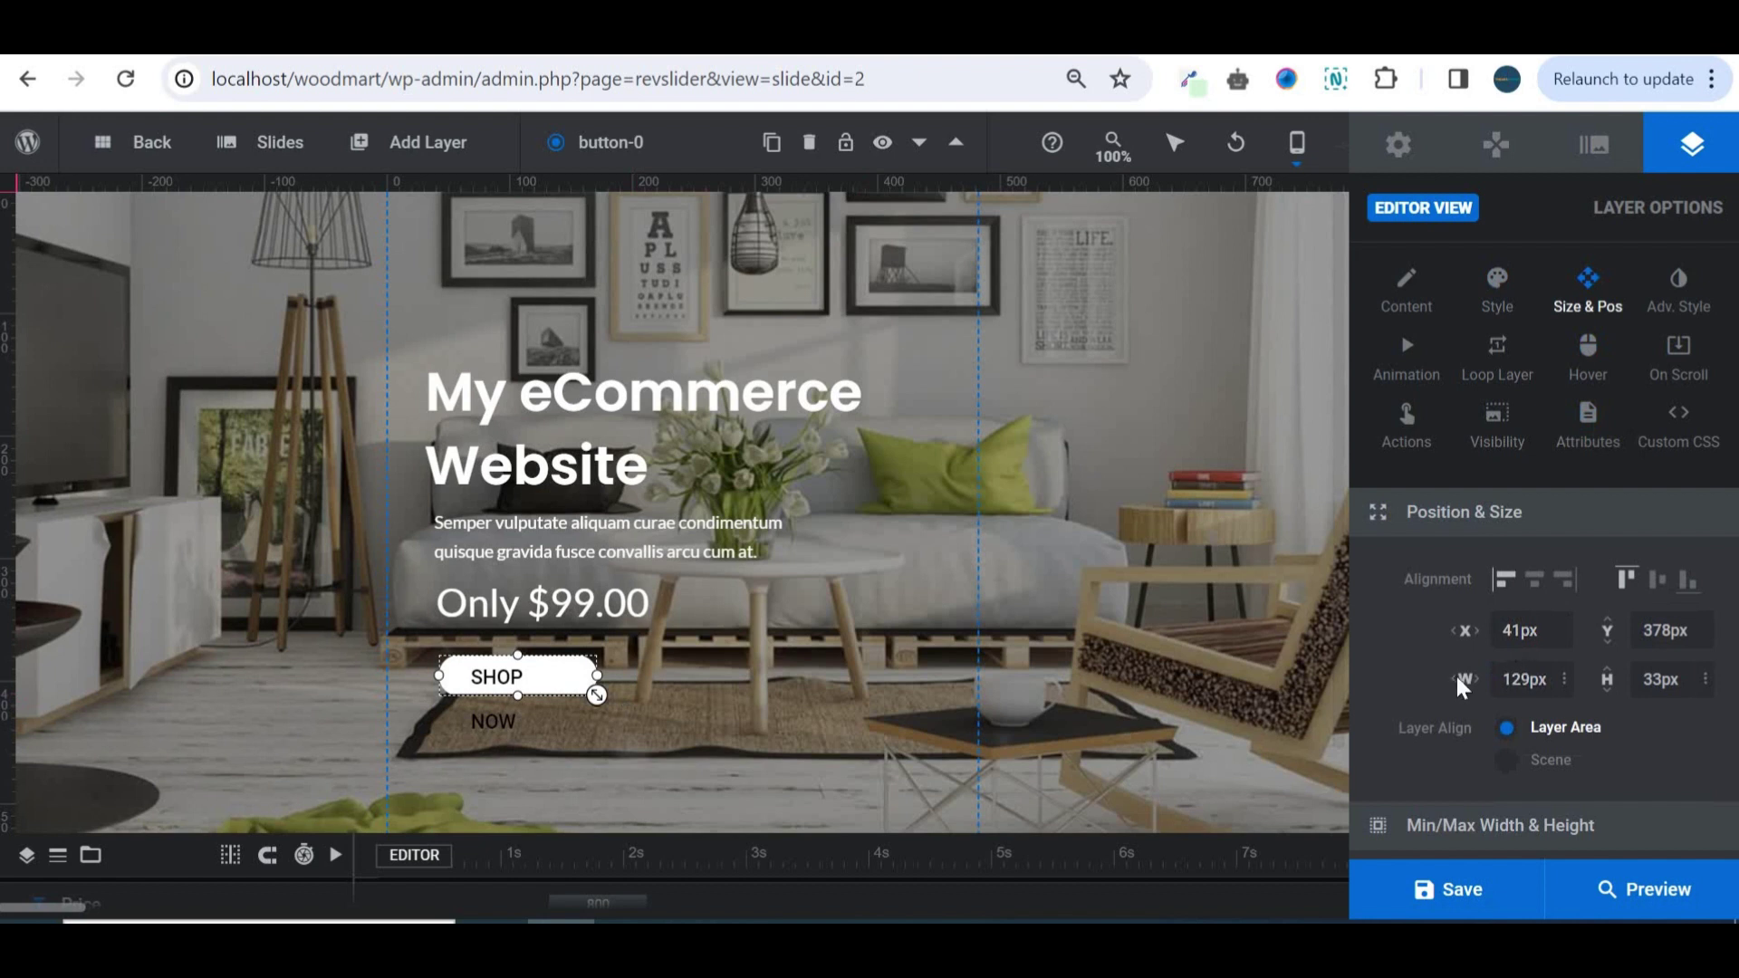
{"action": "left_click", "coordinate": [1563, 681]}
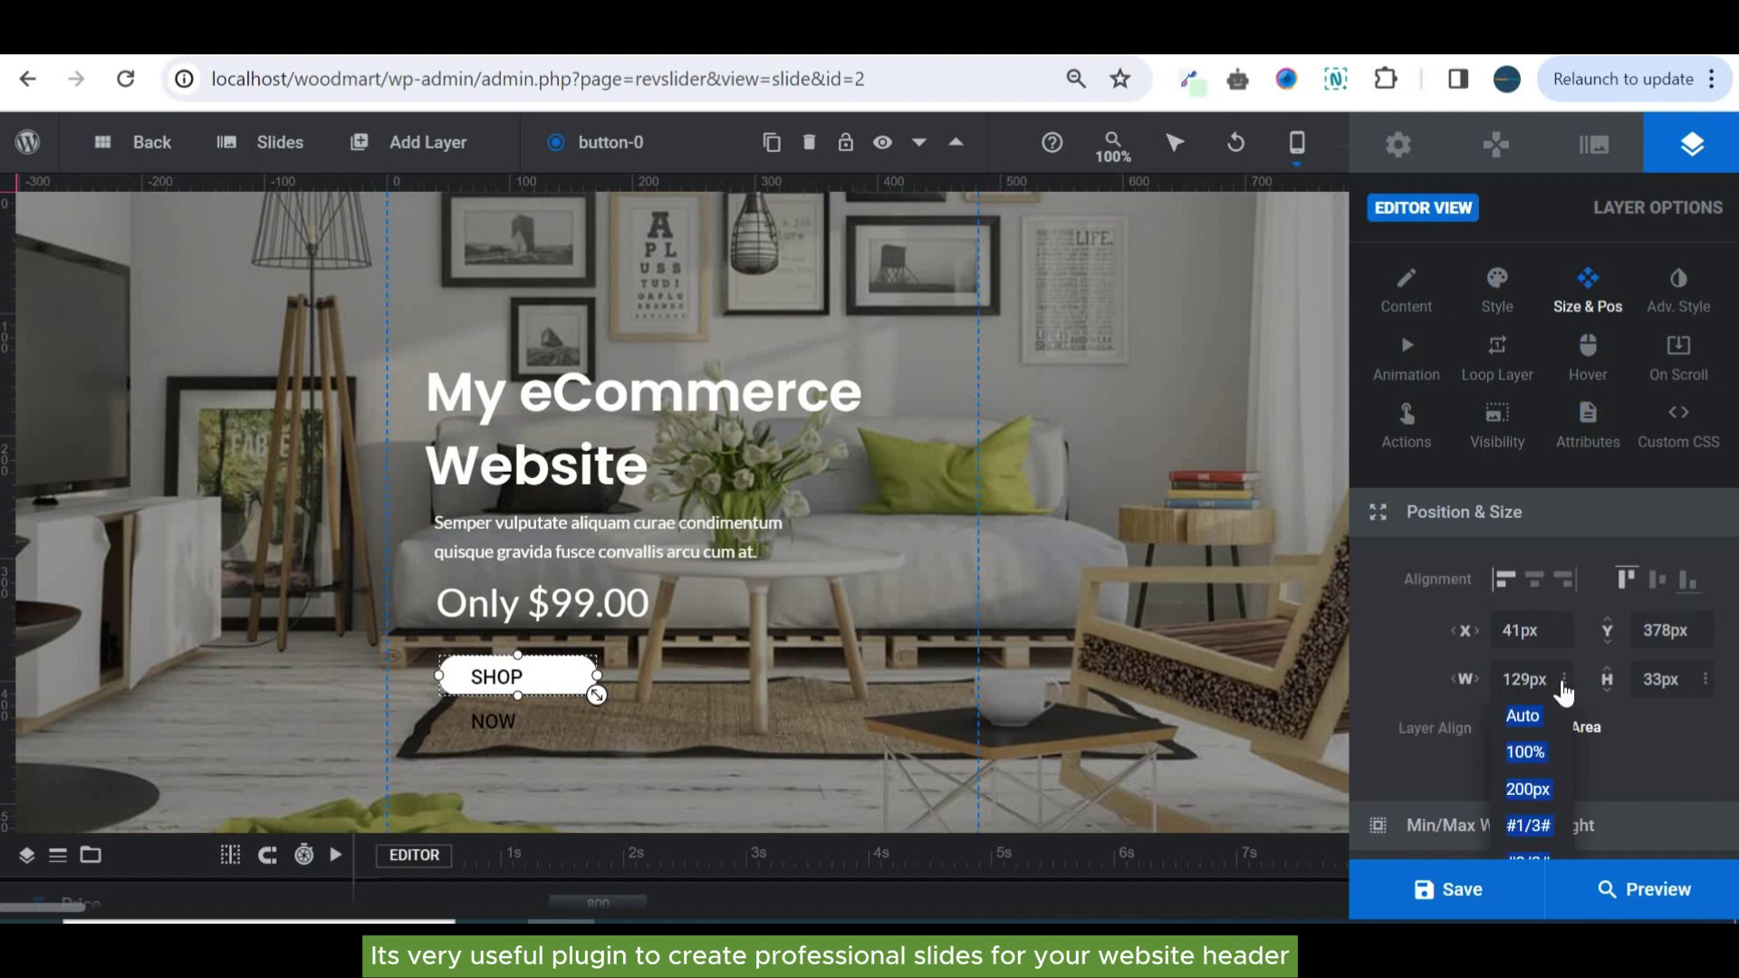
{"action": "left_click", "coordinate": [1530, 754]}
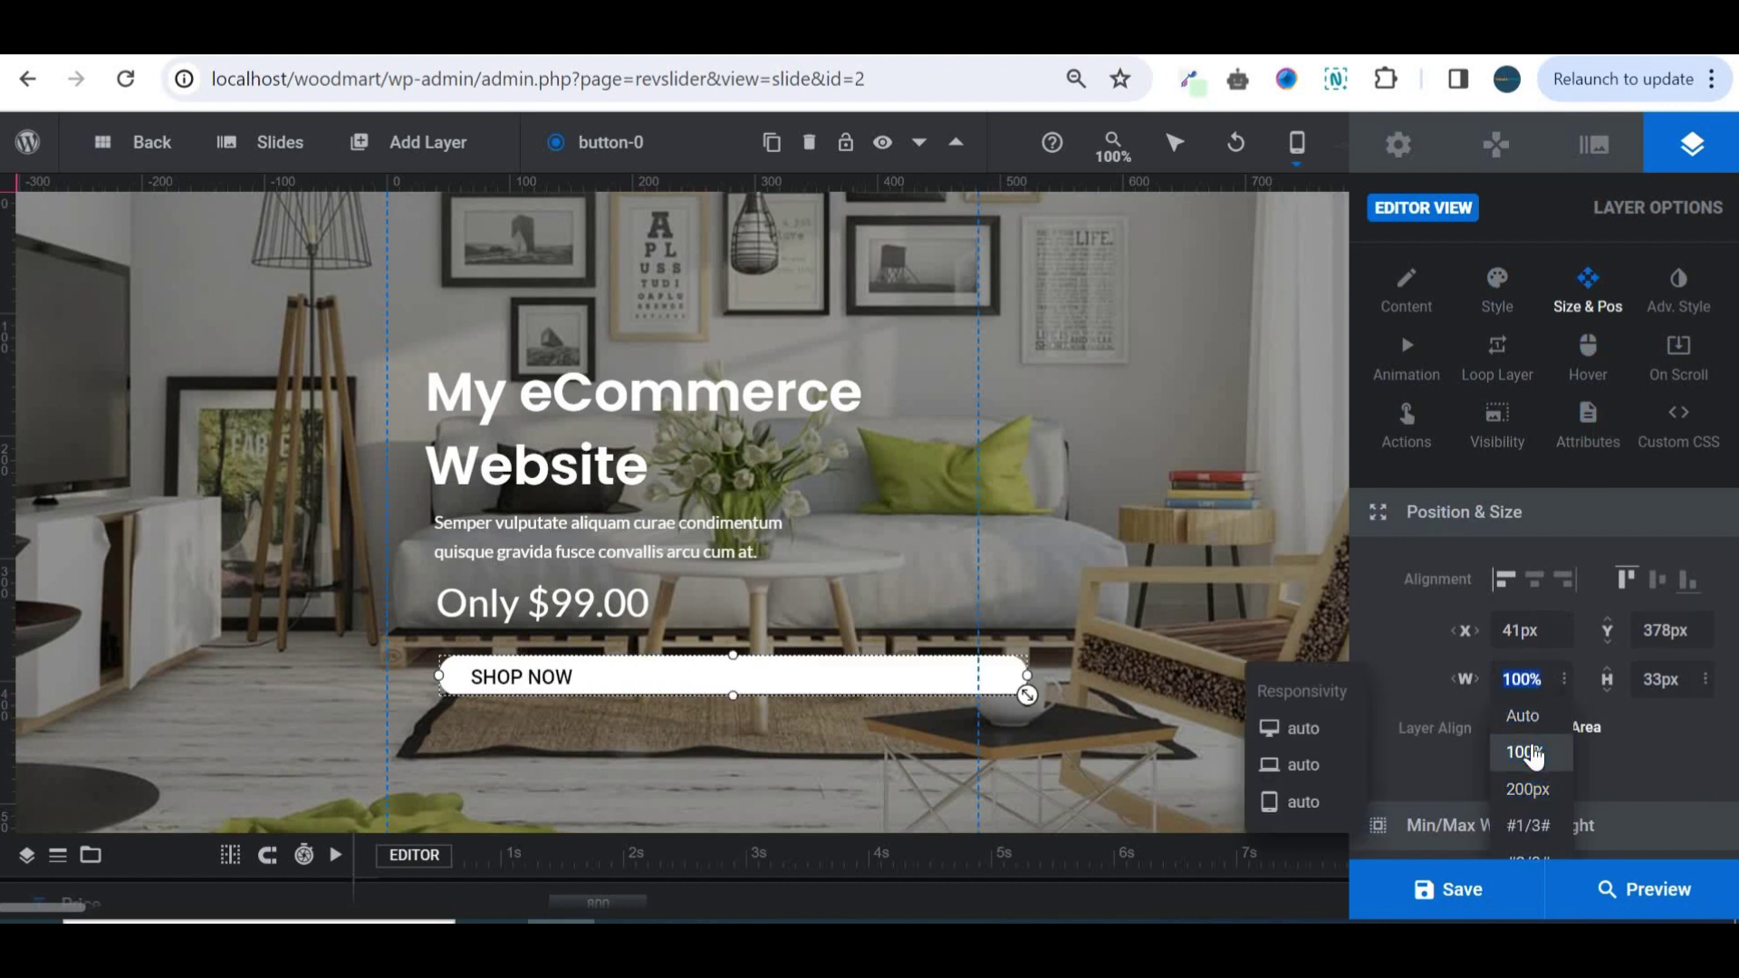
{"action": "left_click", "coordinate": [1538, 730]}
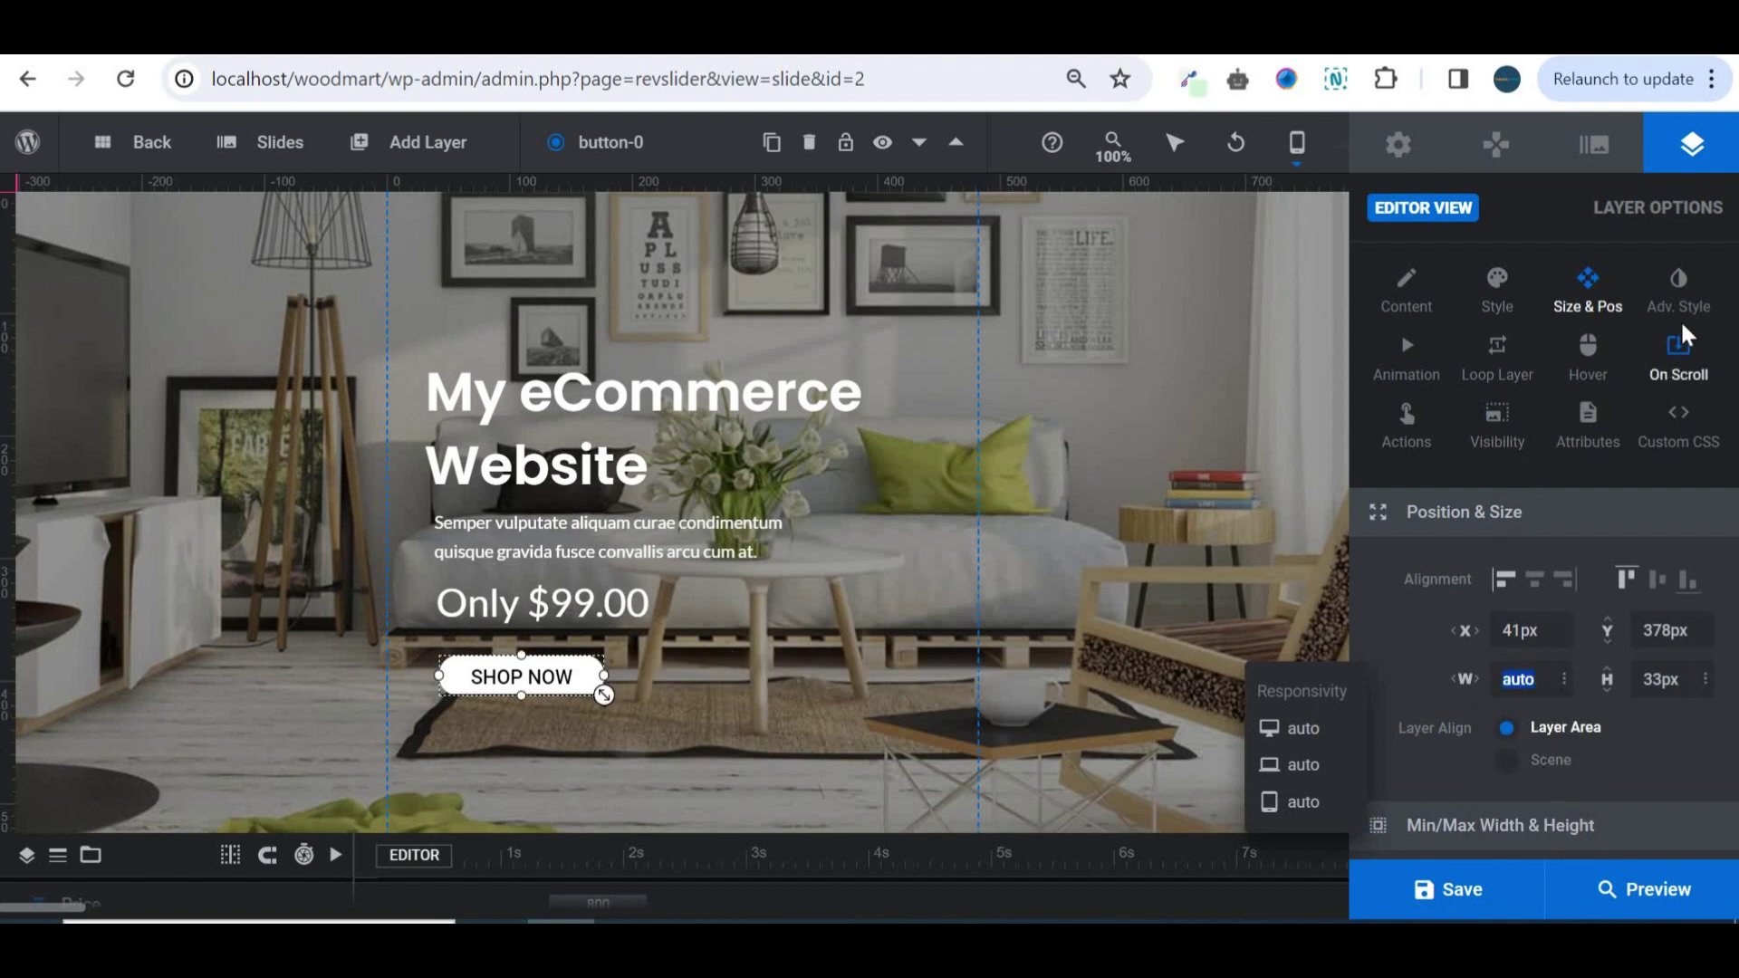
{"action": "left_click", "coordinate": [1502, 310]}
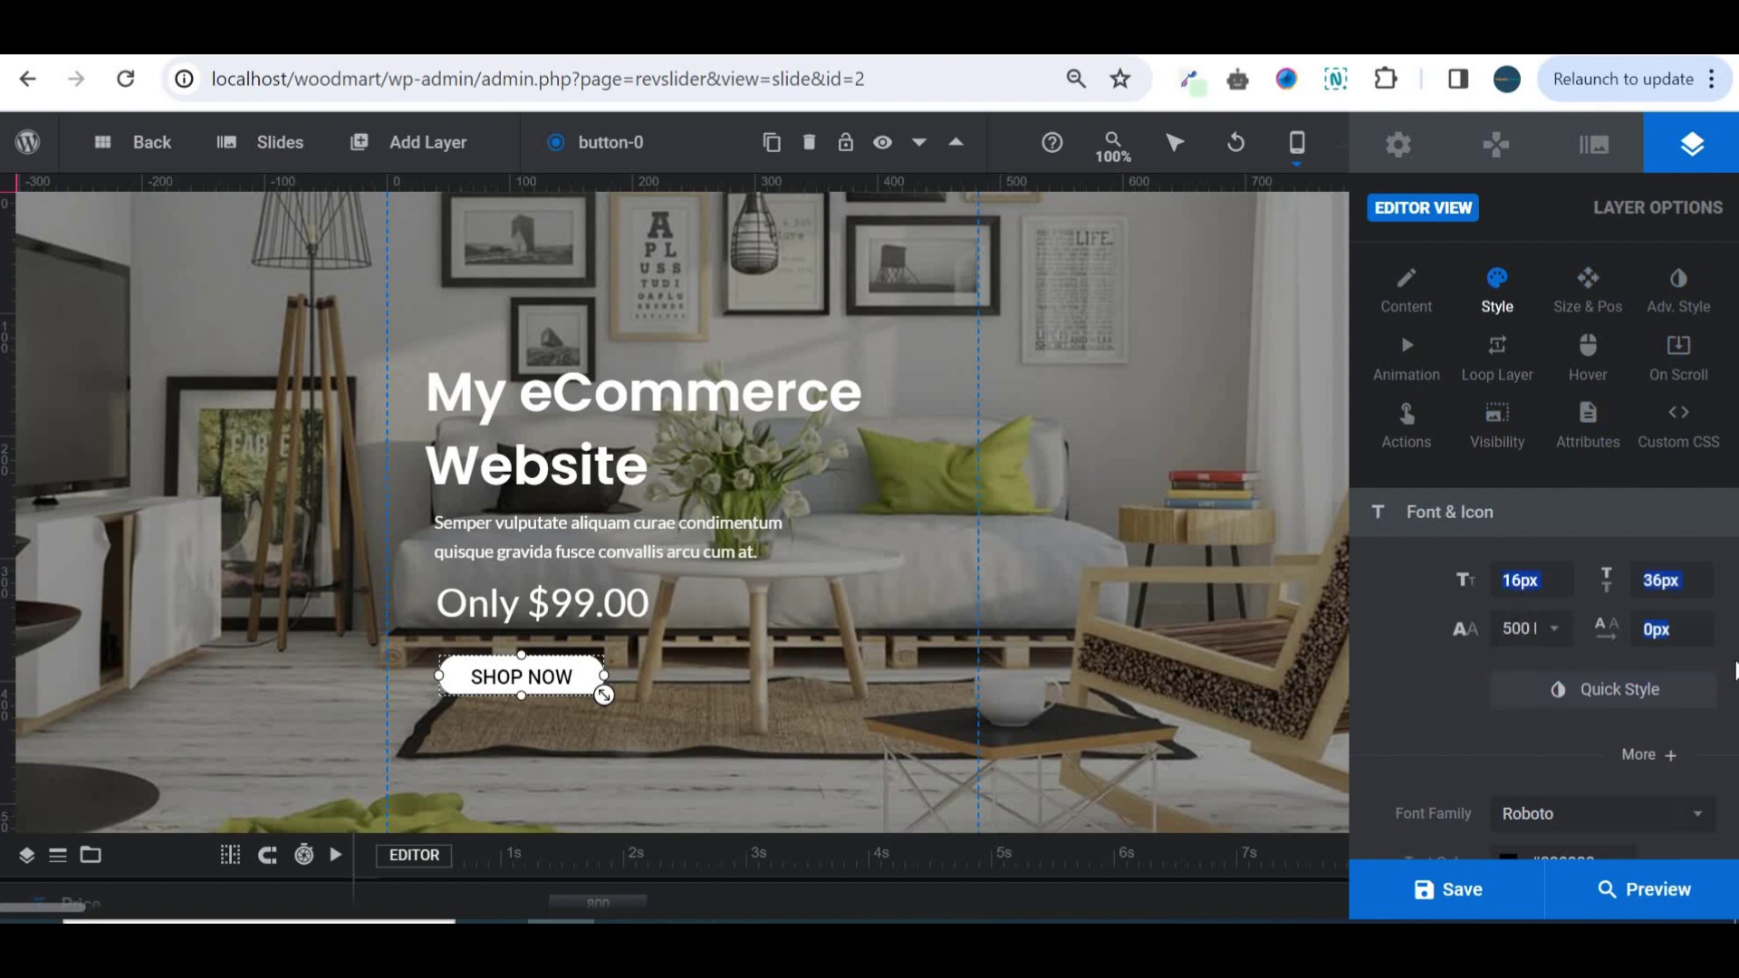
{"action": "scroll", "coordinate": [1721, 656], "scroll_direction": "down", "scroll_amount": 3}
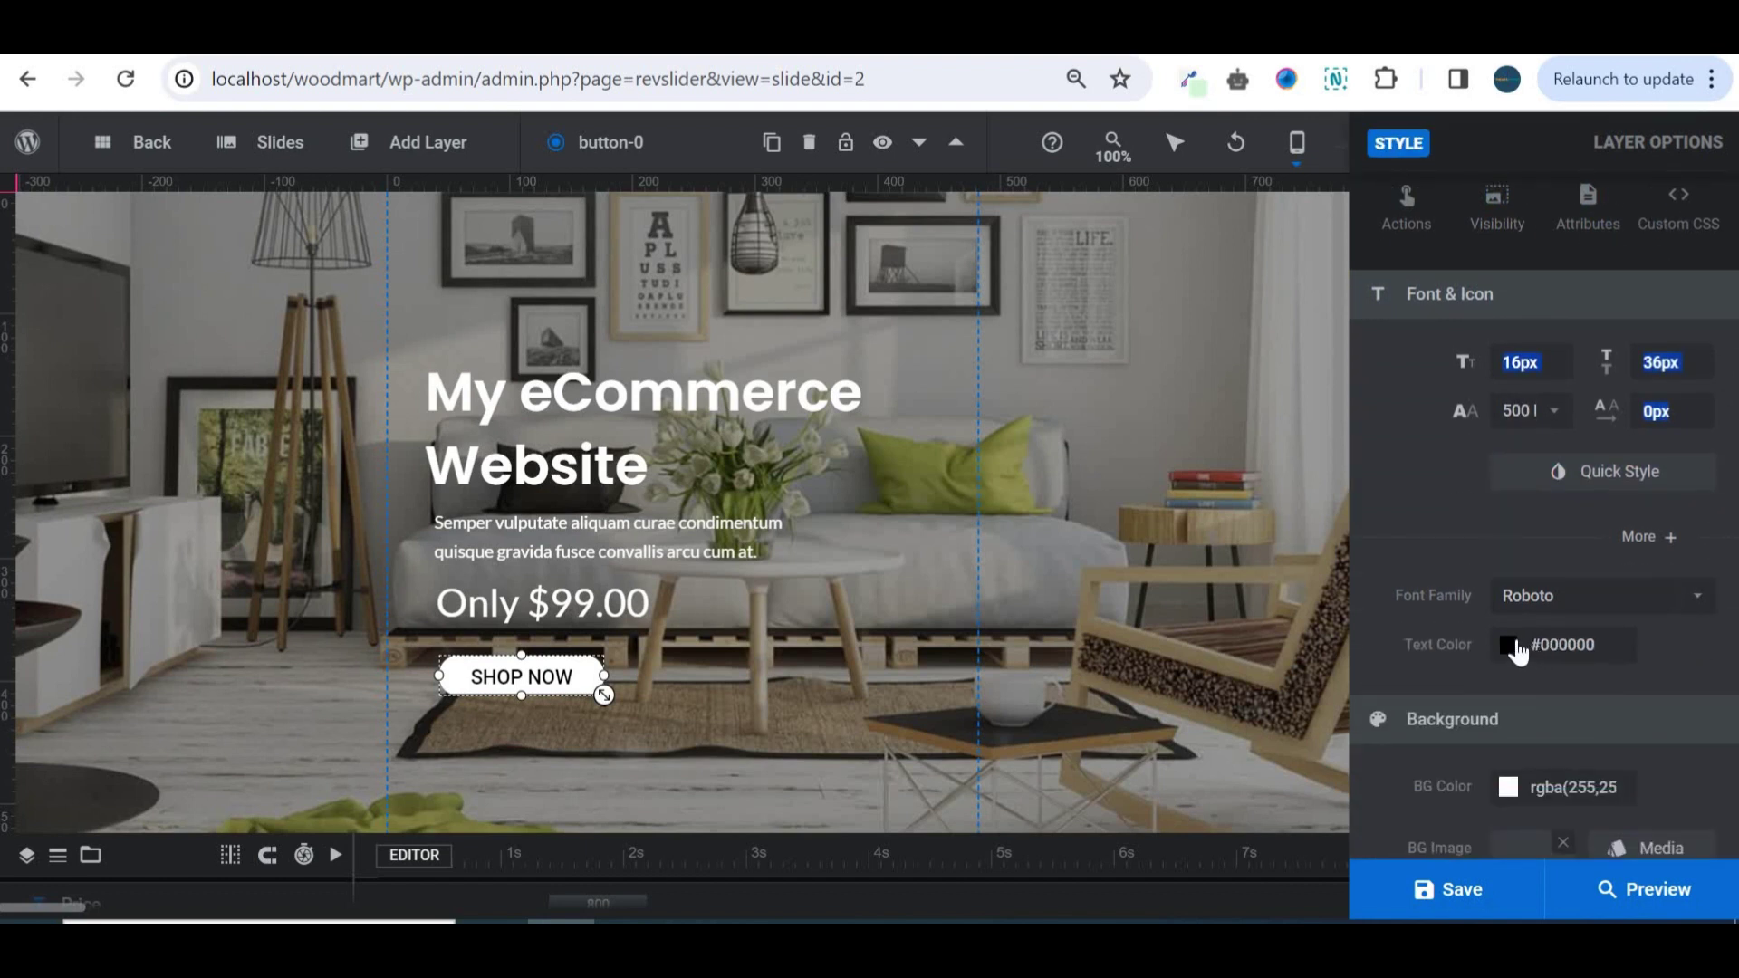
{"action": "left_click", "coordinate": [1510, 647]}
{"action": "left_click", "coordinate": [874, 619]}
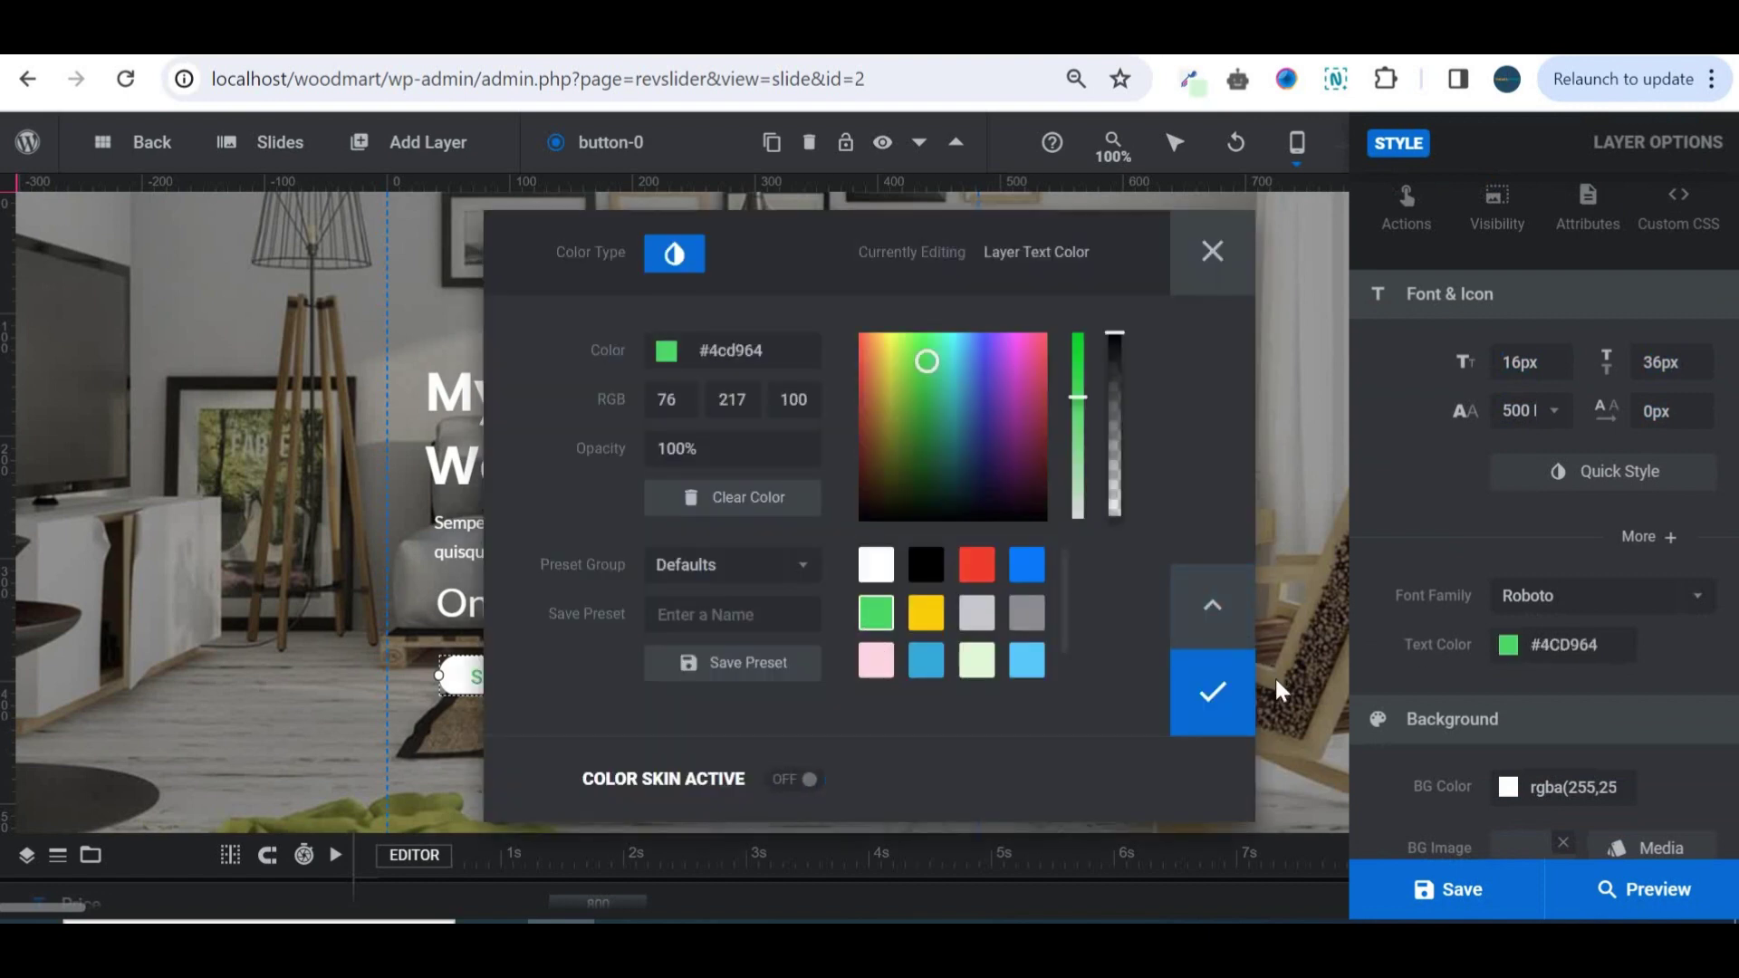
{"action": "left_click", "coordinate": [1213, 253]}
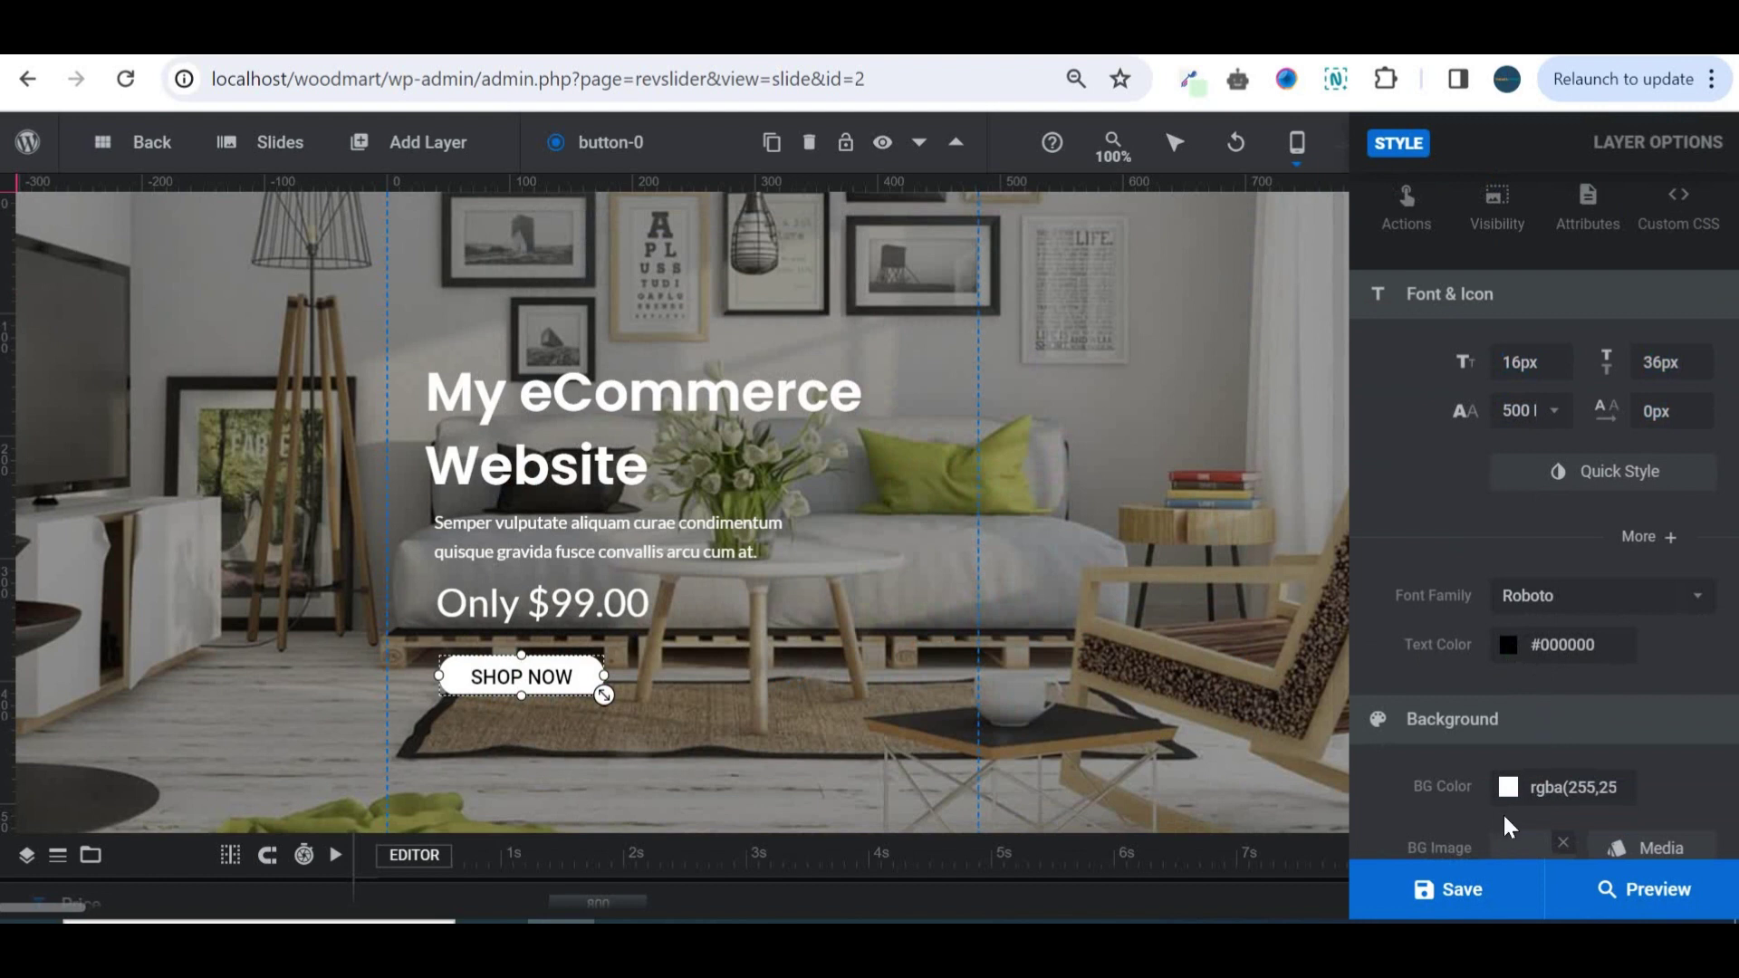
Set the "SHOP NOW" button's background colour to green #4cd964 and save the slider
{"action": "scroll", "coordinate": [1448, 818], "scroll_direction": "down", "scroll_amount": 1}
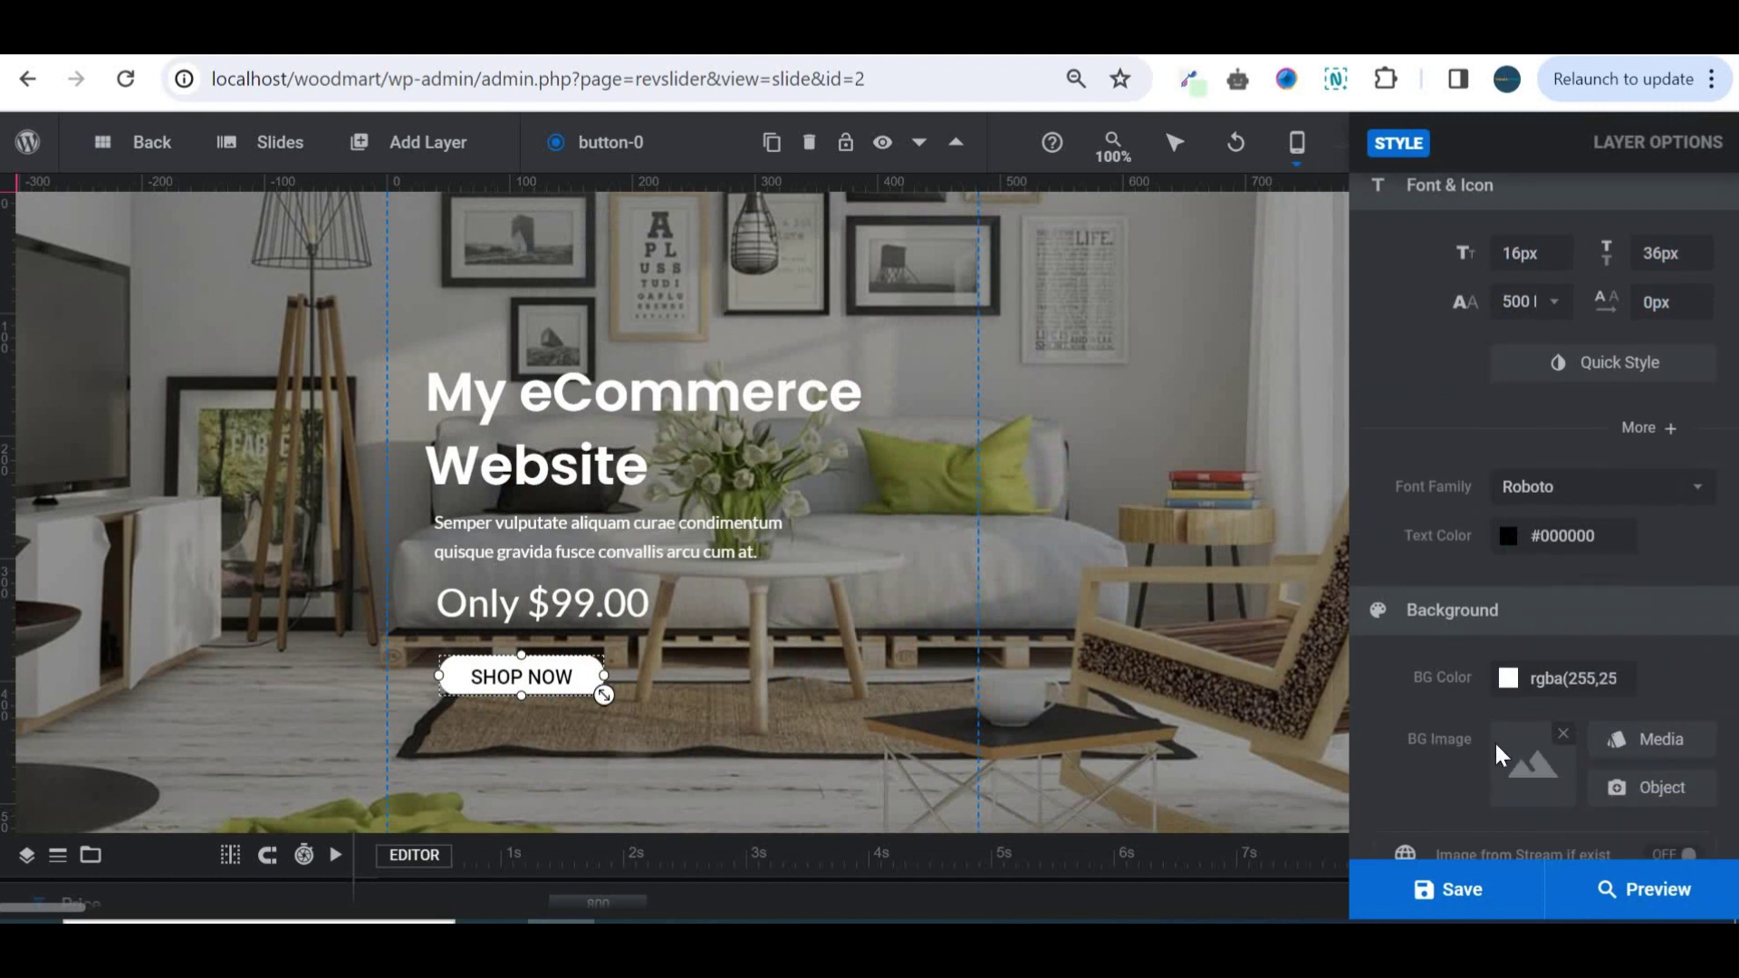
{"action": "left_click", "coordinate": [1507, 686]}
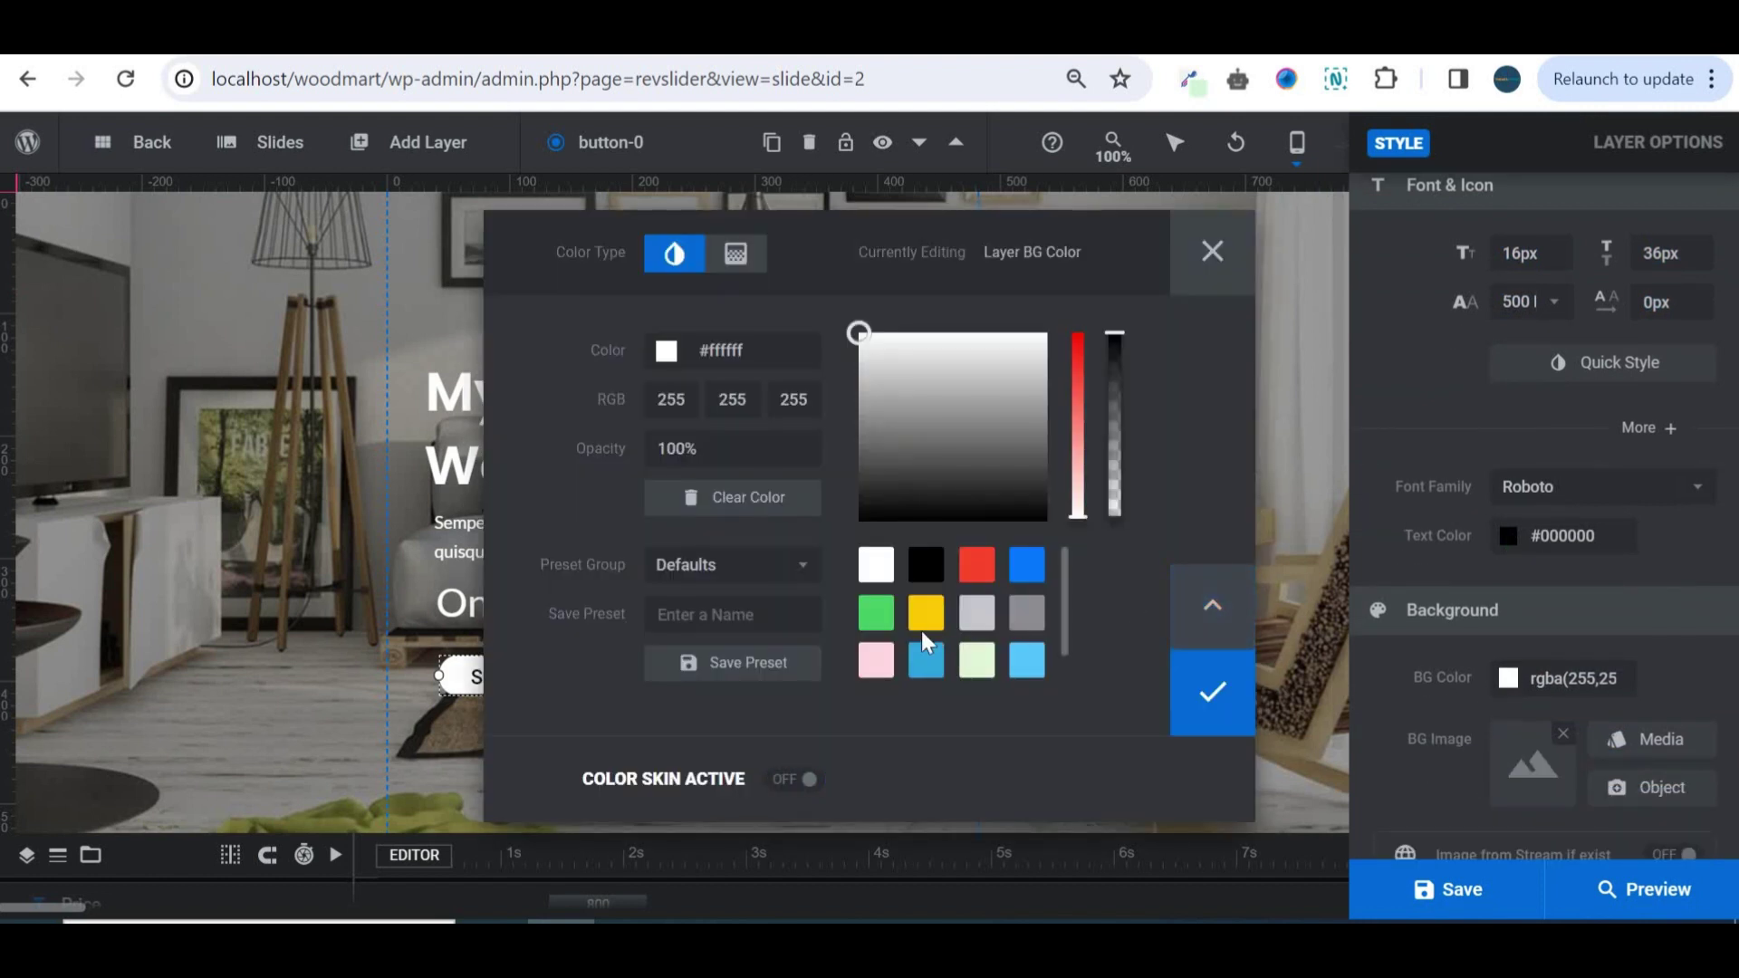
{"action": "left_click", "coordinate": [875, 613]}
{"action": "left_click", "coordinate": [1215, 696]}
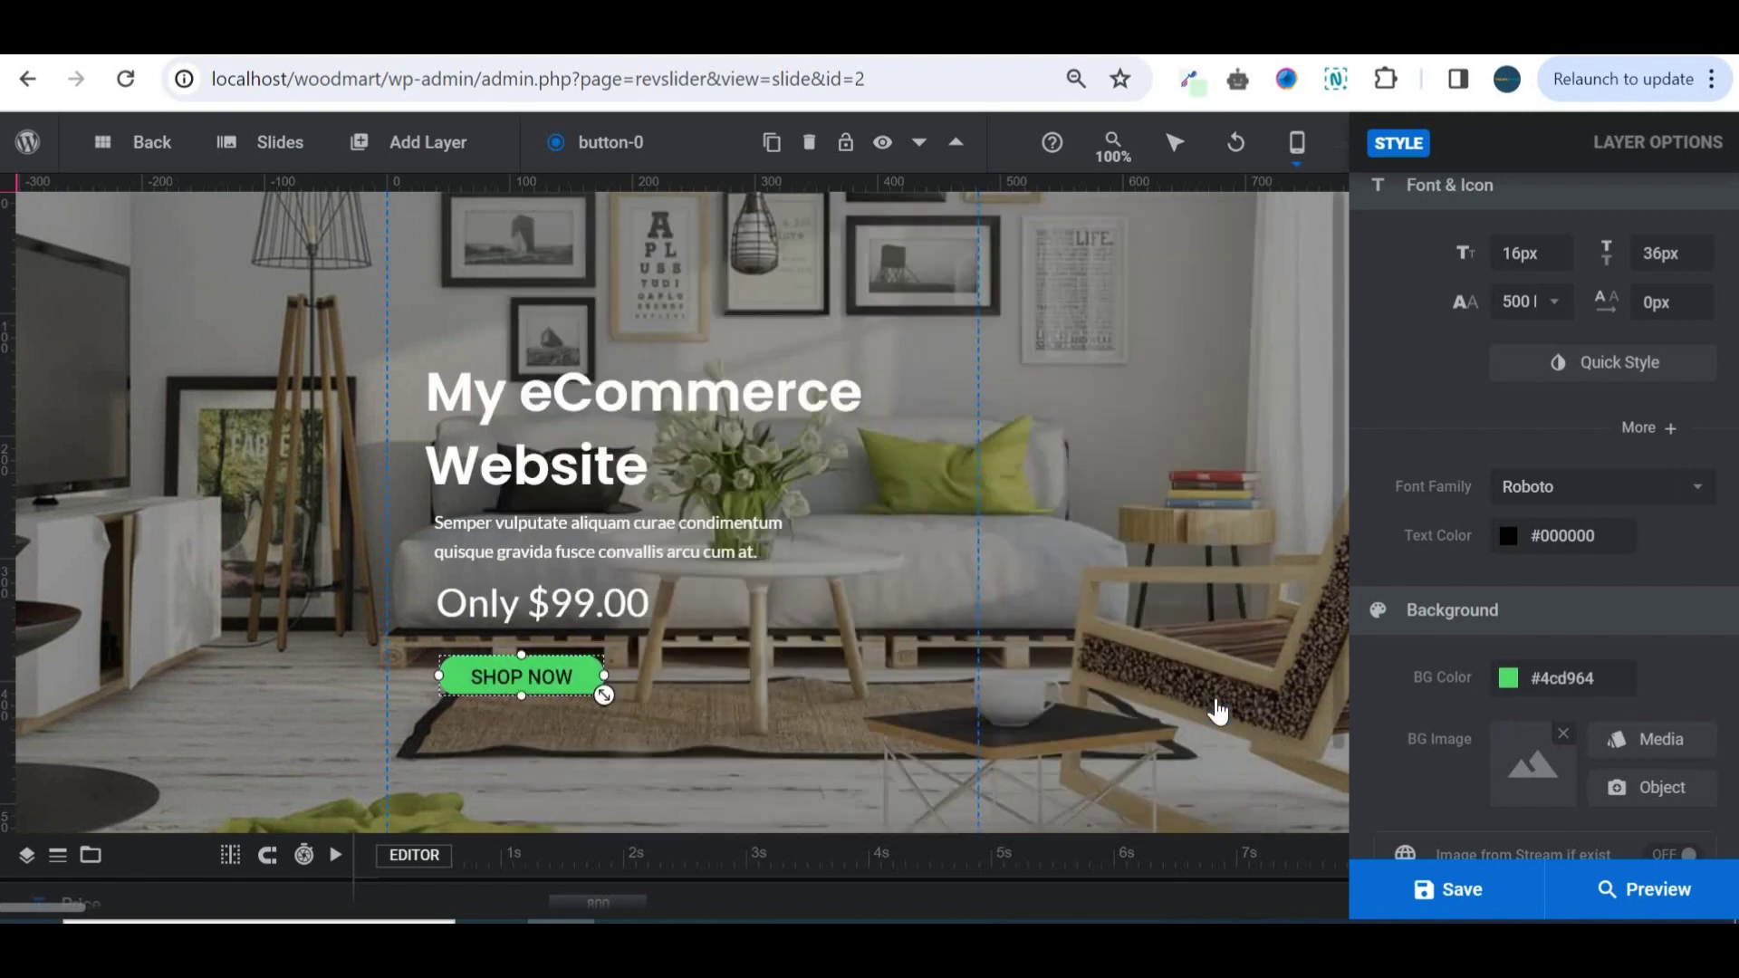
{"action": "left_click", "coordinate": [1417, 889]}
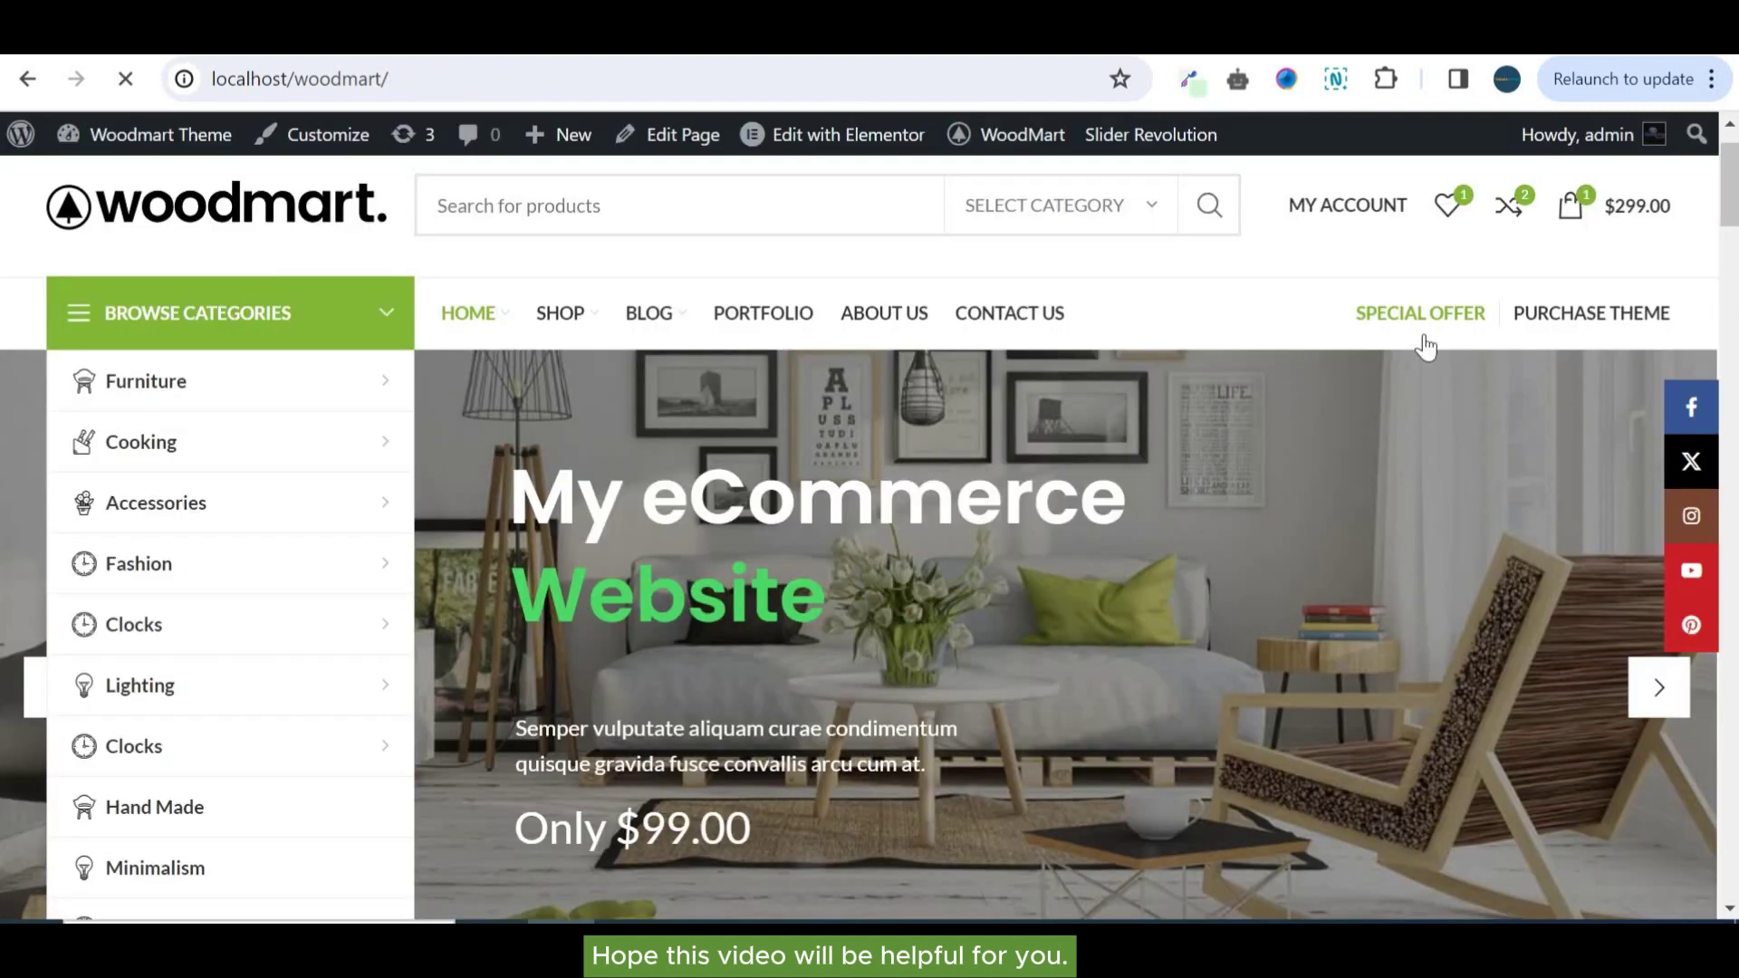
{"action": "key", "text": "ctrl+plus"}
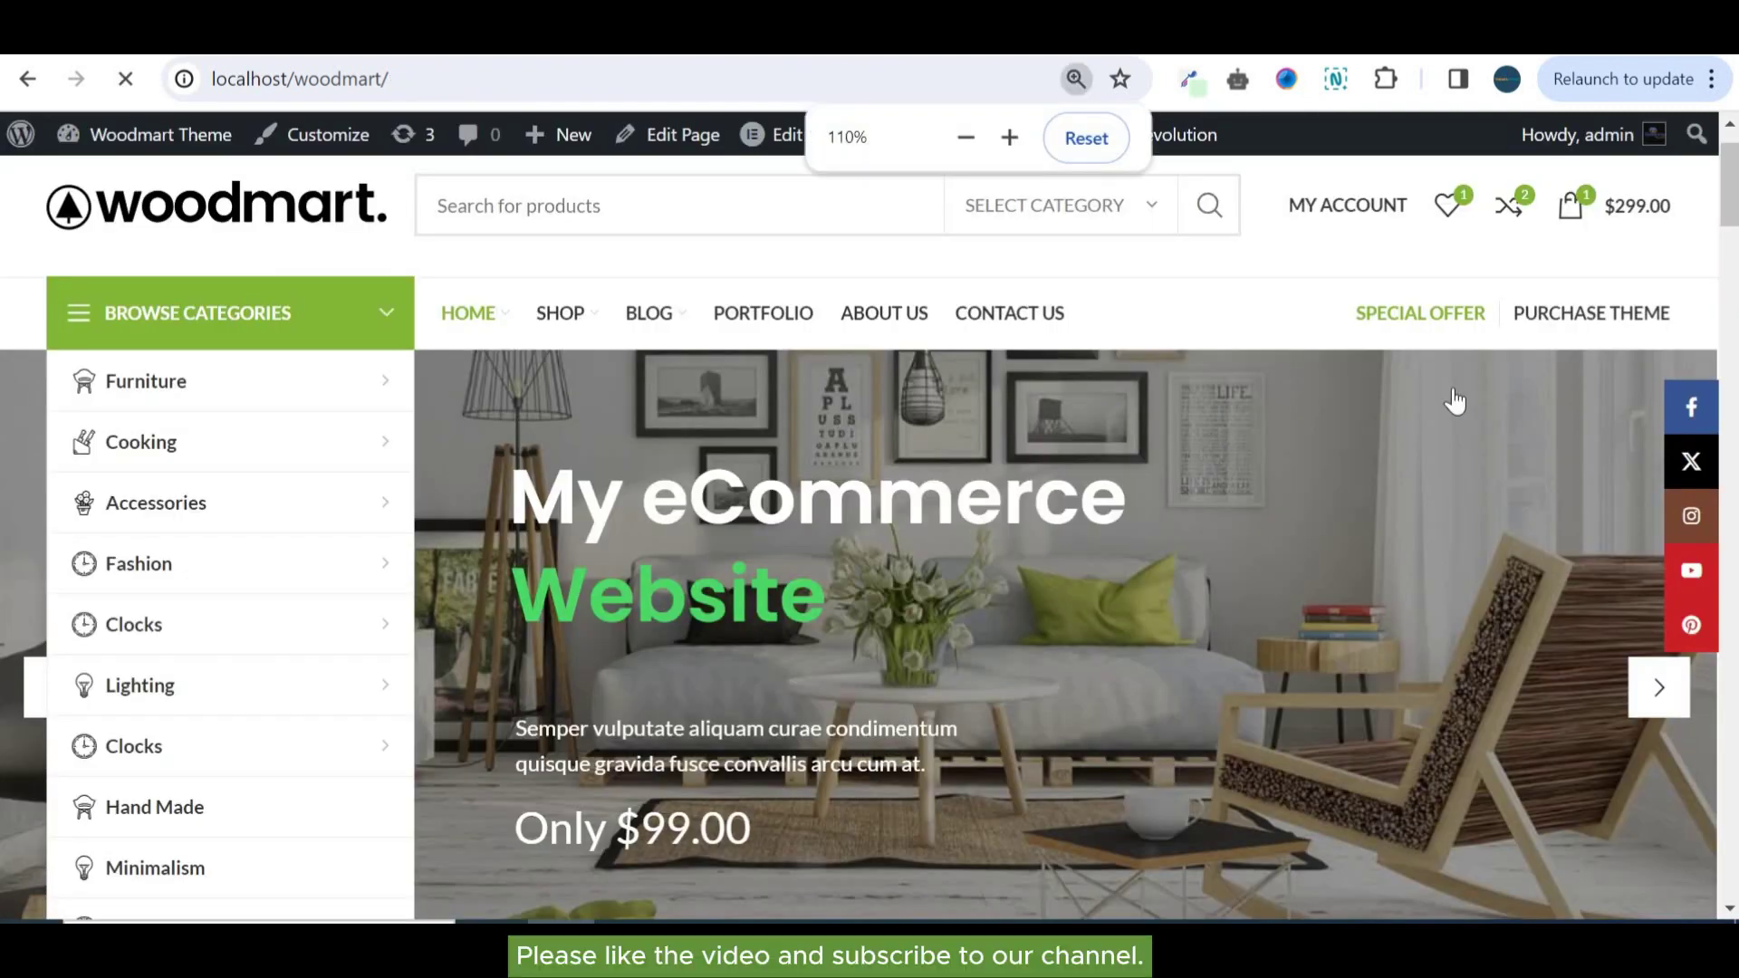
{"action": "key", "text": "ctrl+minus"}
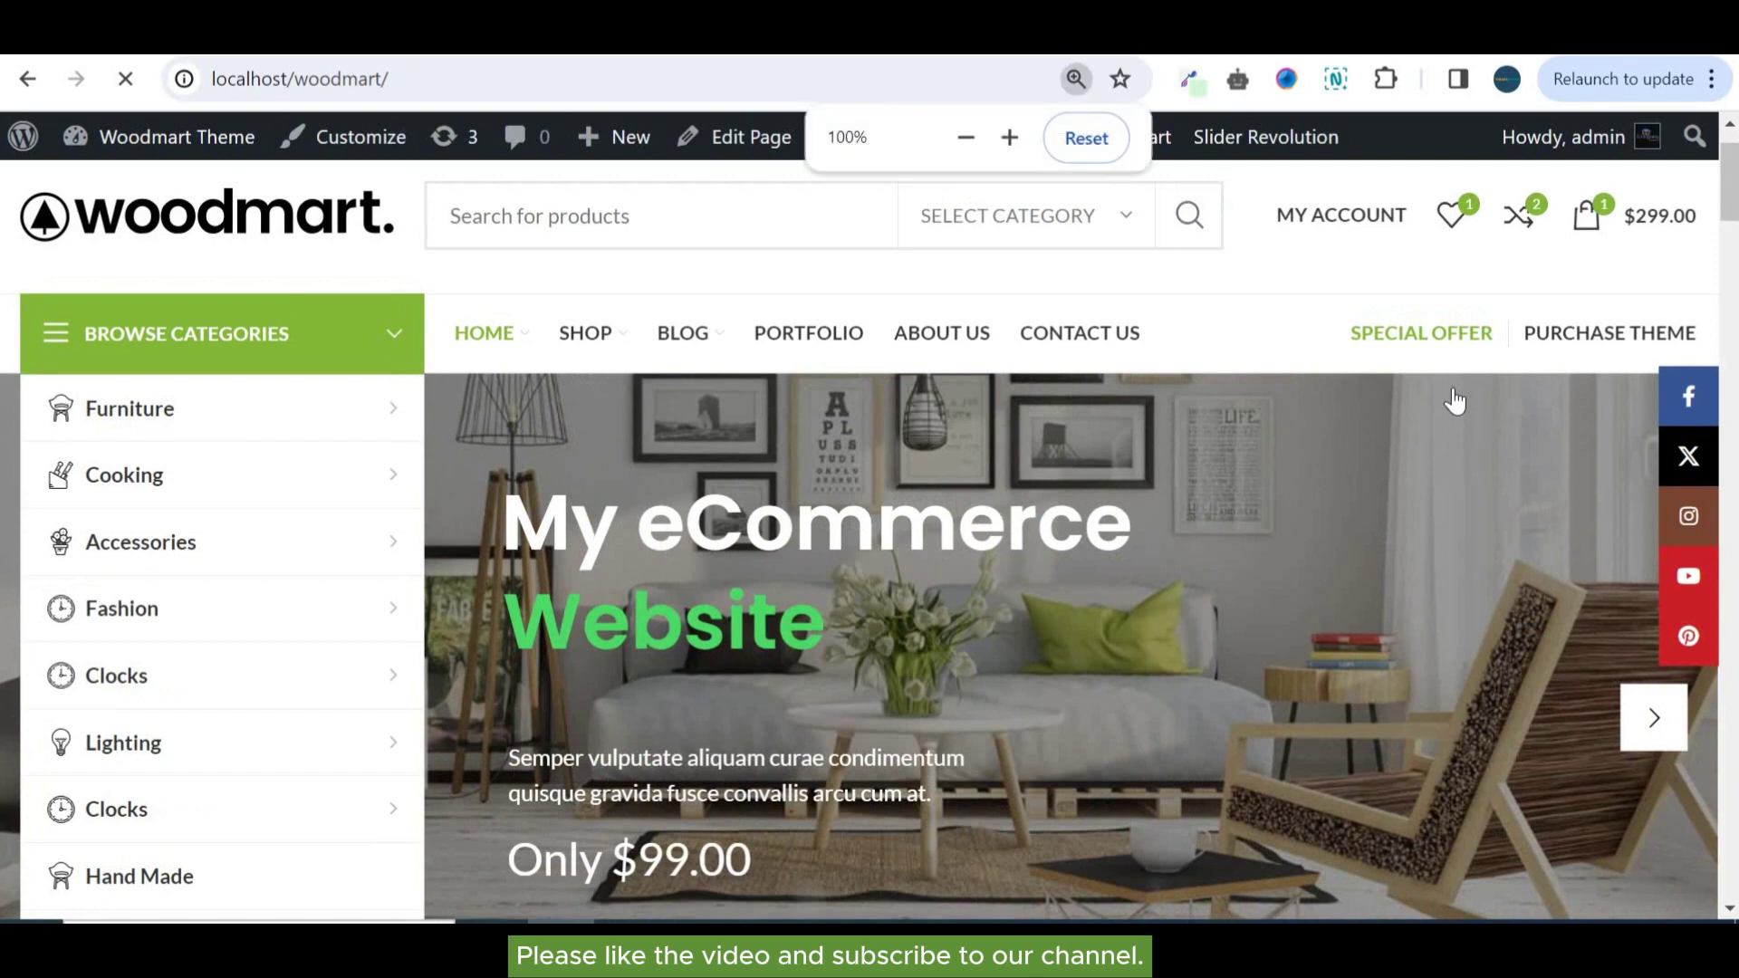